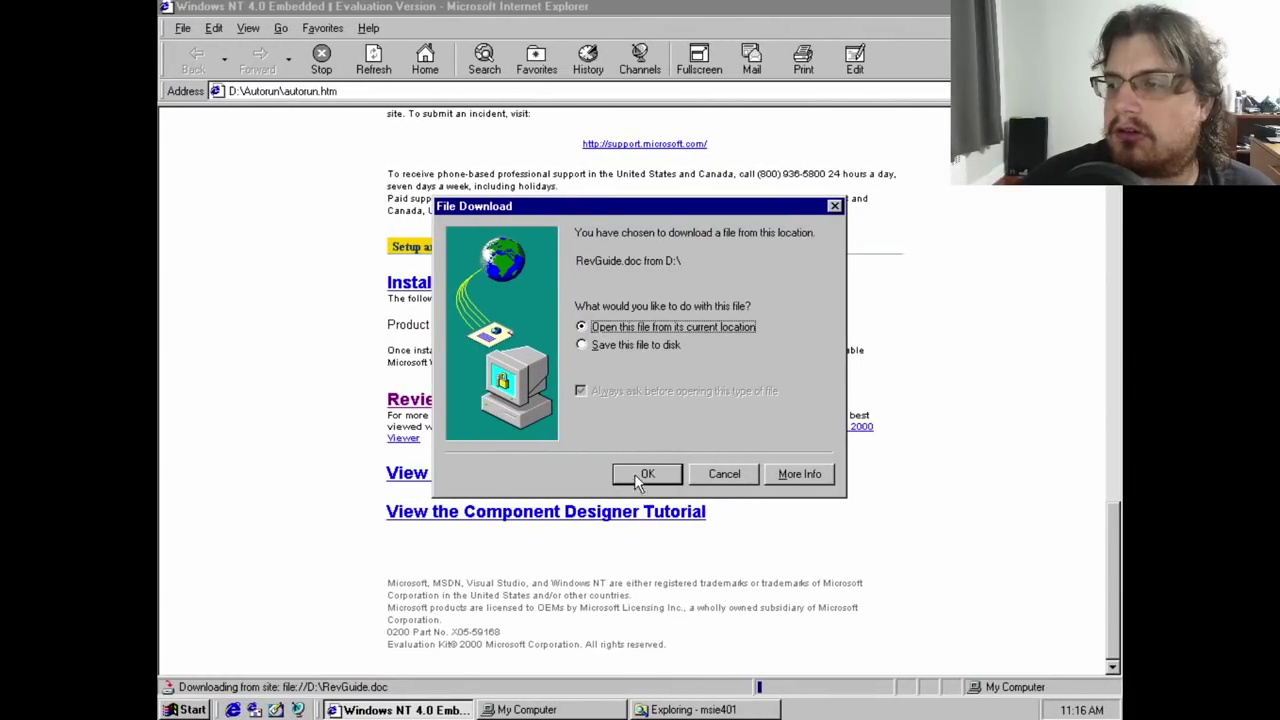
- Request RevGuide.doc from the autorun page's Reviewer's Guide link
{"action": "left_click", "coordinate": [639, 476]}
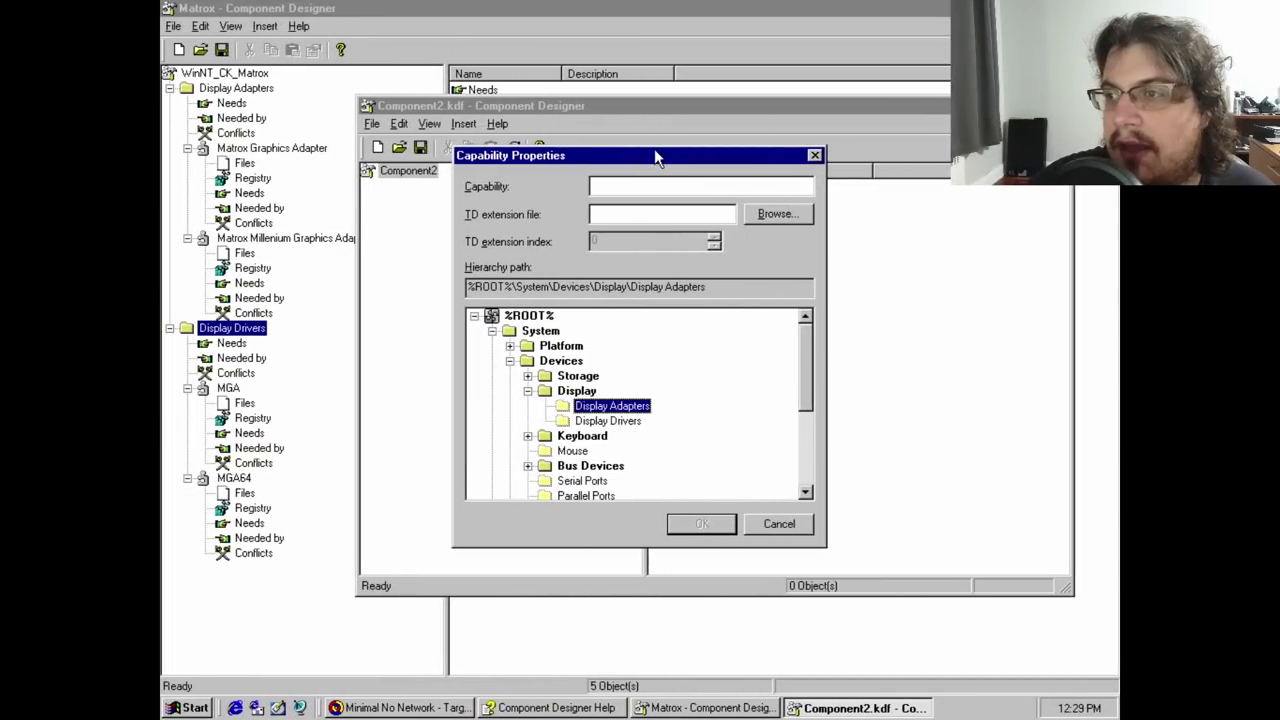
- Cancel the extension-file browse in Capability Properties and boot the Embedded system from OS Loader
{"action": "left_click", "coordinate": [767, 214]}
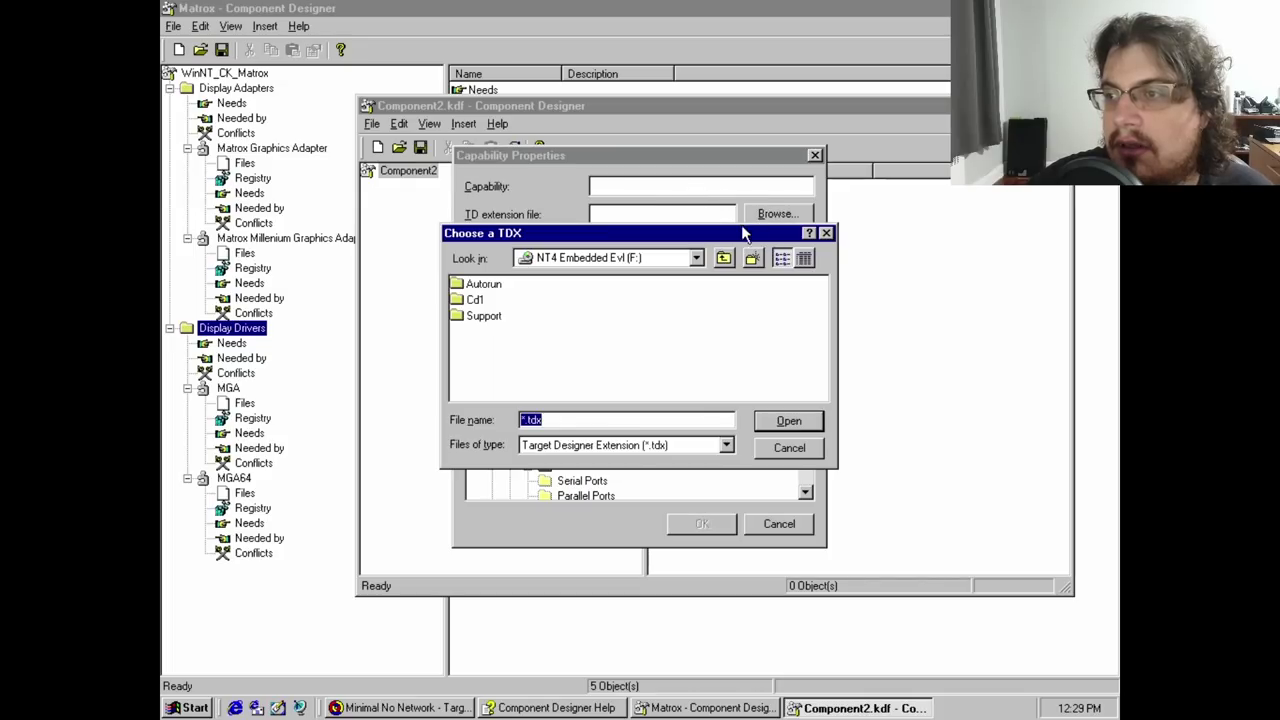
{"action": "left_click", "coordinate": [790, 448]}
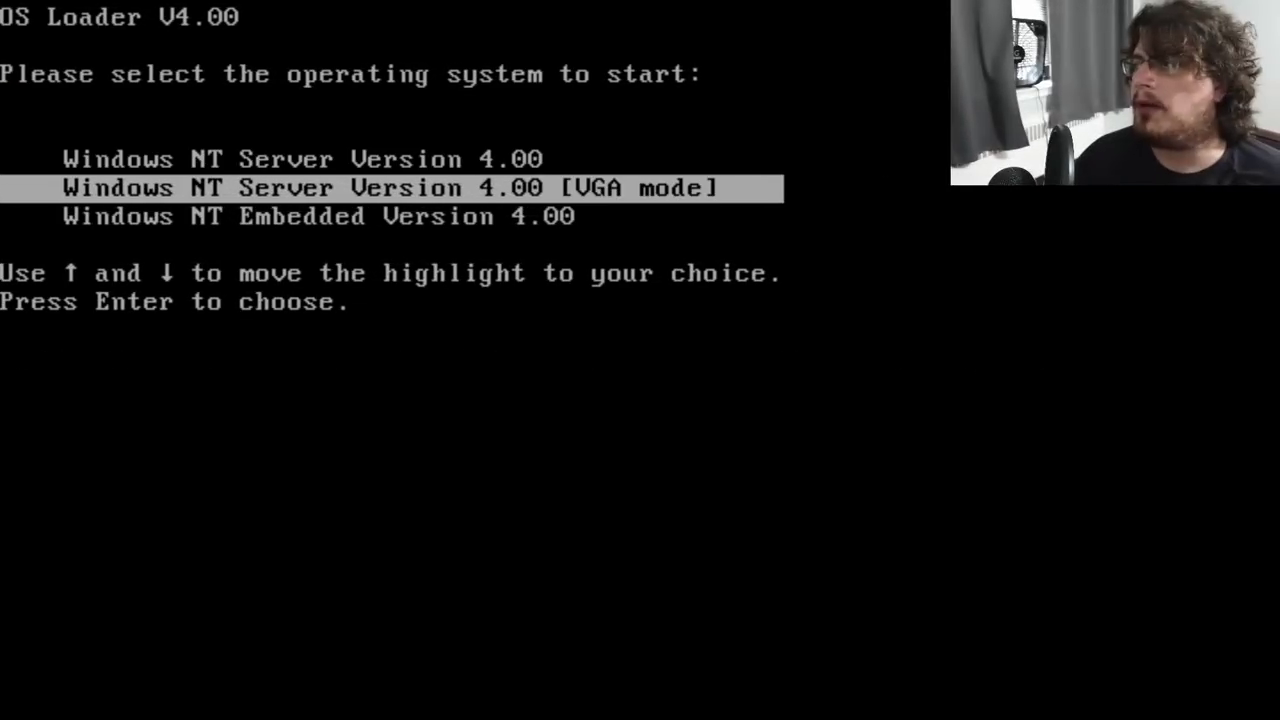
{"action": "key", "text": "Down"}
{"action": "key", "text": "Return"}
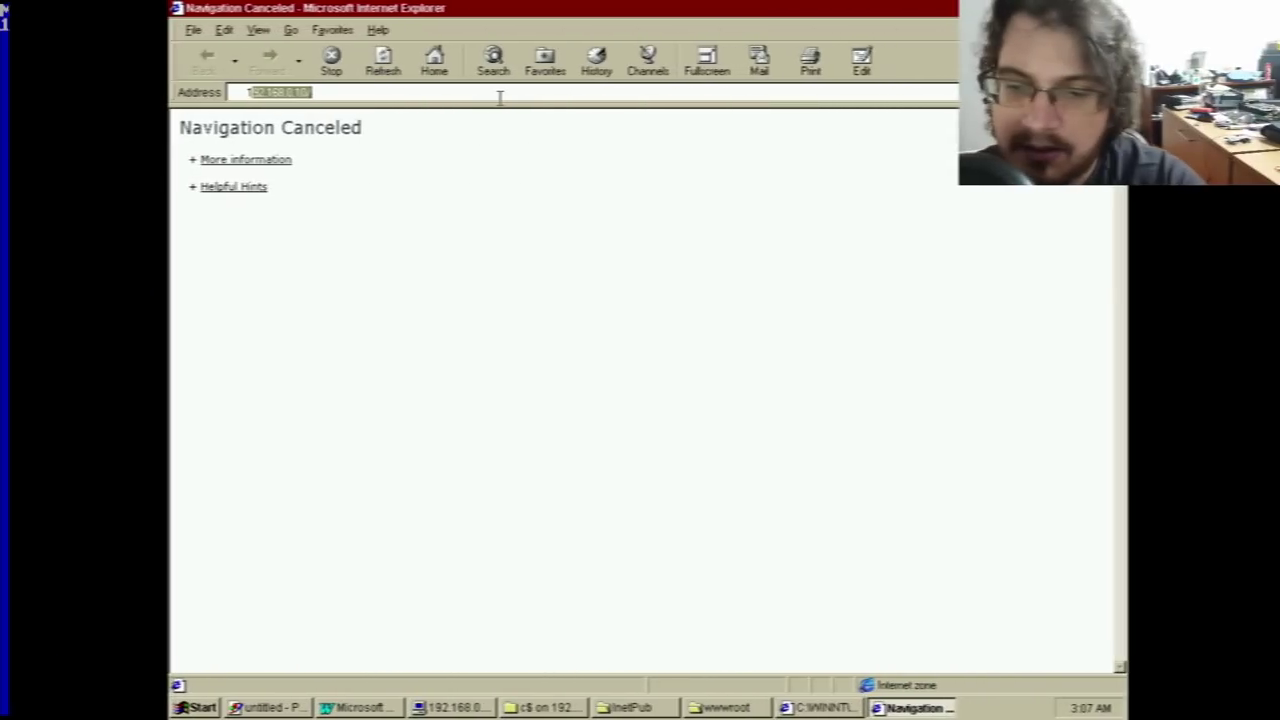
{"action": "type", "text": "168.0."}
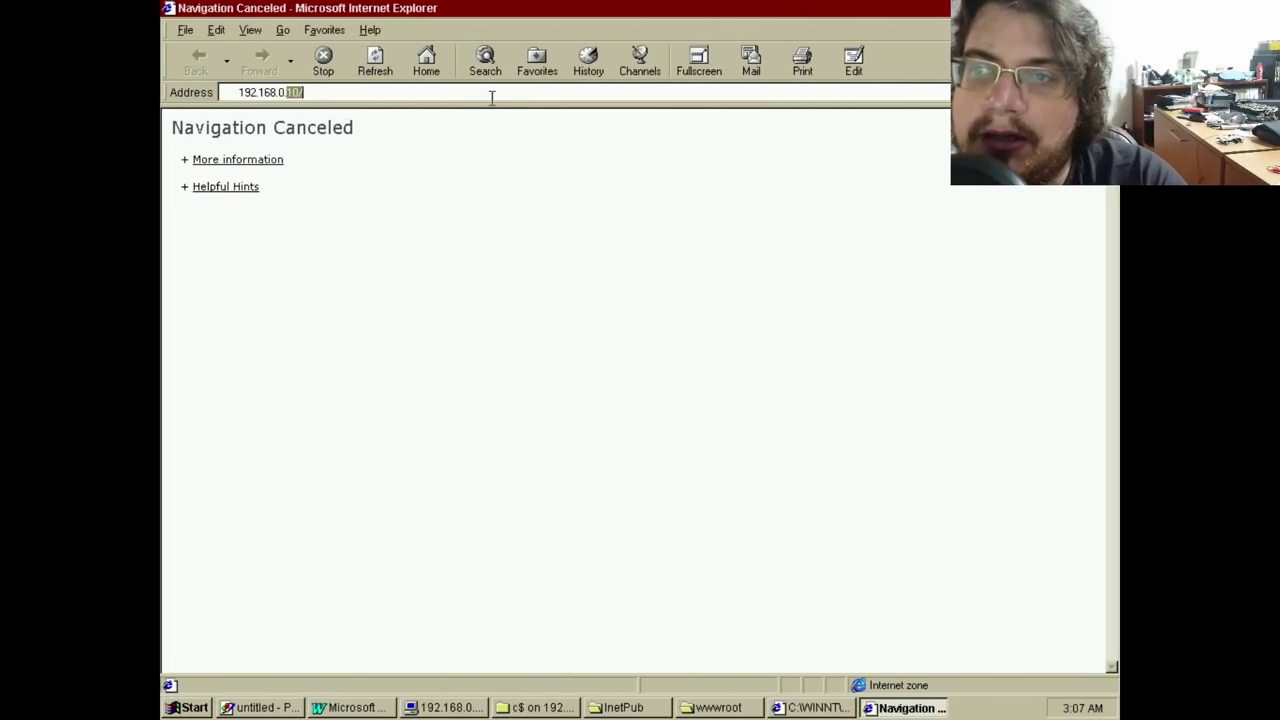
{"action": "key", "text": "Return"}
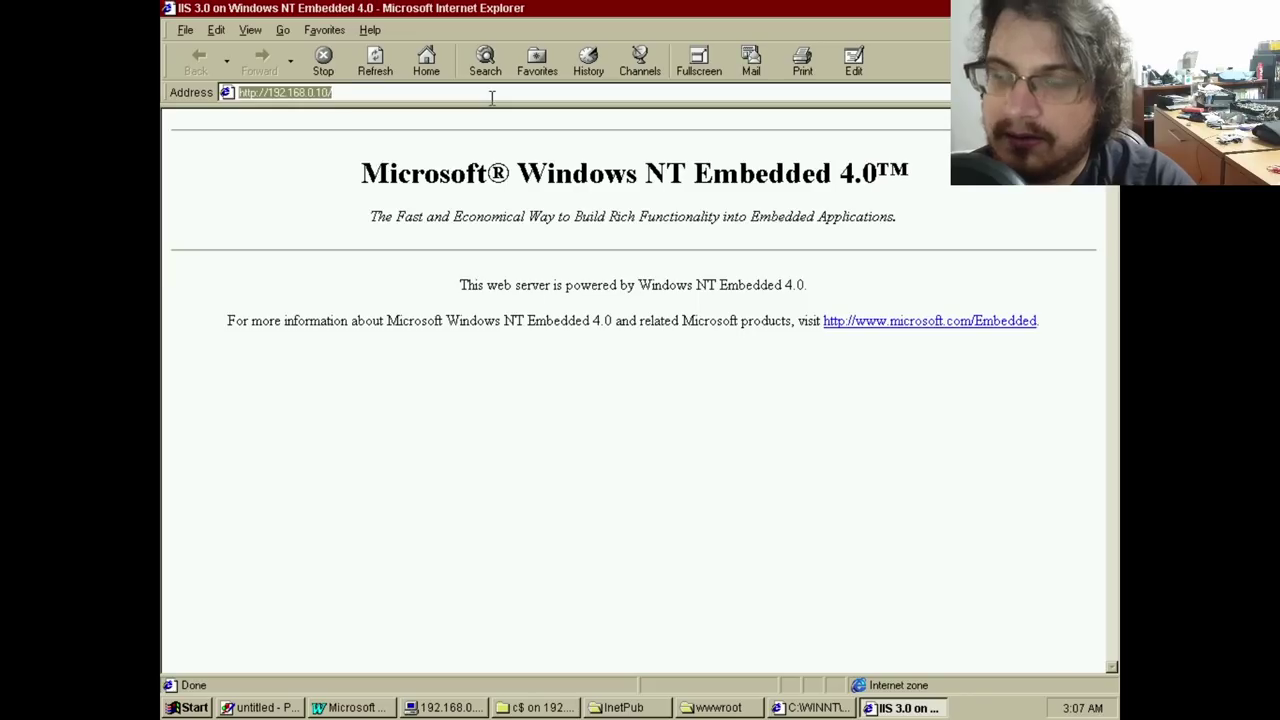
{"action": "key", "text": "End"}
{"action": "type", "text": "hot"}
{"action": "key", "text": "Return"}
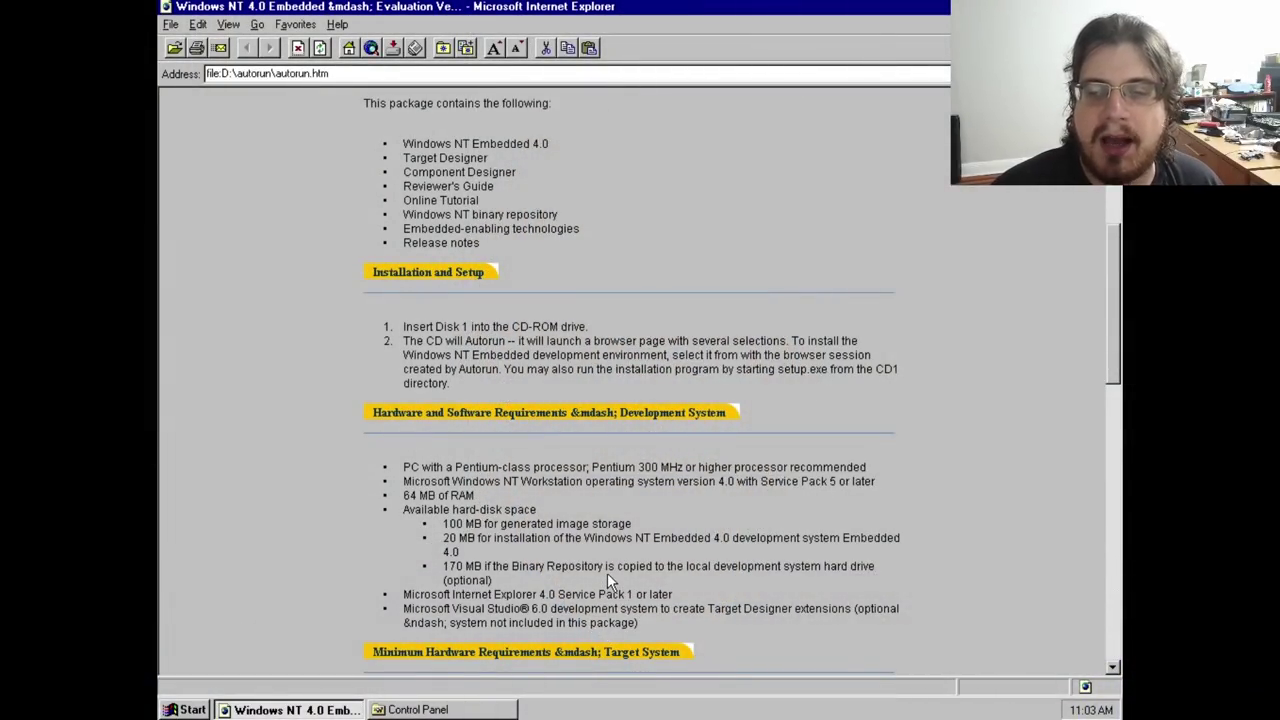
- Scroll down through the autorun page's development-system requirements
{"action": "scroll", "coordinate": [607, 578], "scroll_direction": "down", "scroll_amount": 9}
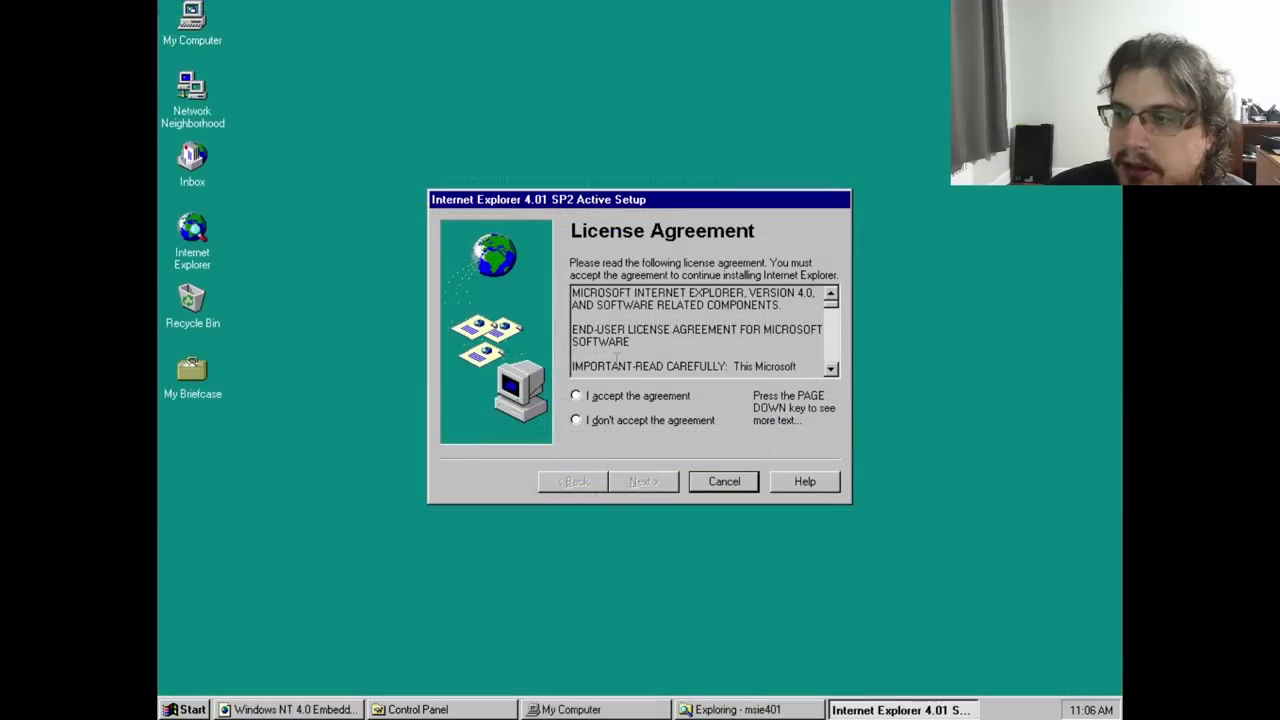
- Accept the Internet Explorer 4.01 SP2 license and start a Full Installation
{"action": "left_click", "coordinate": [576, 396]}
{"action": "left_click", "coordinate": [641, 481]}
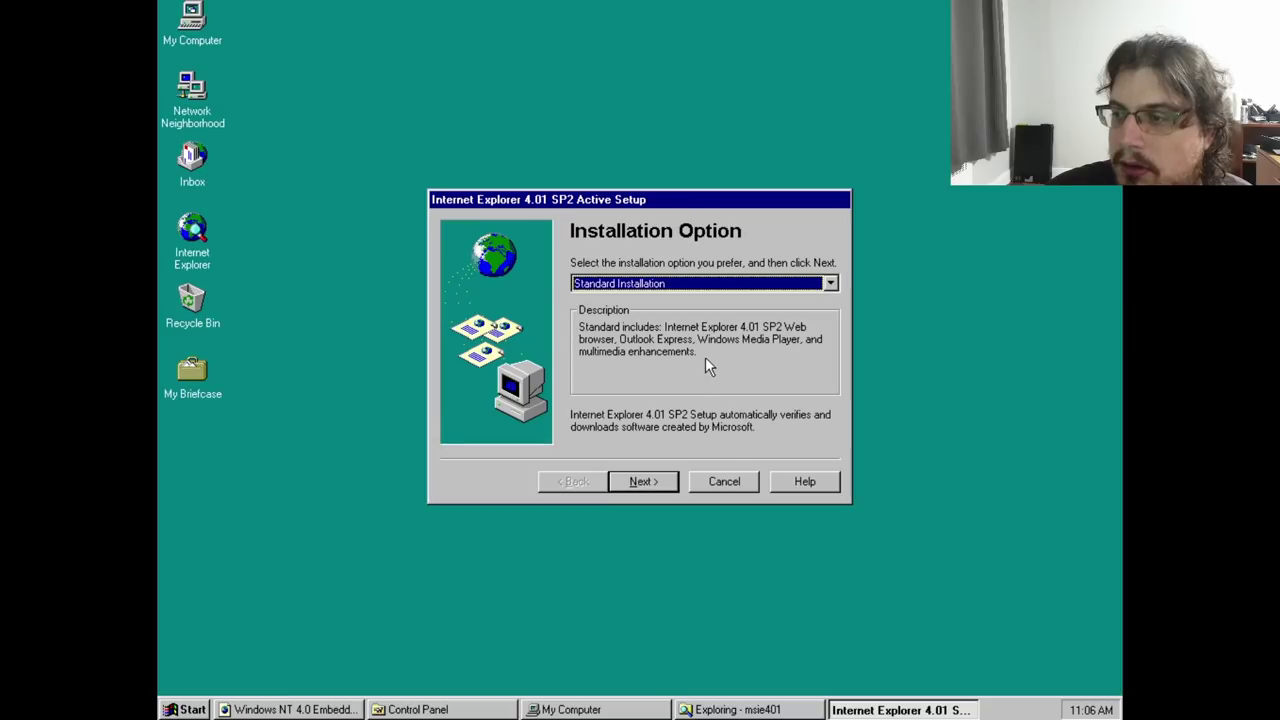
{"action": "left_click", "coordinate": [690, 283]}
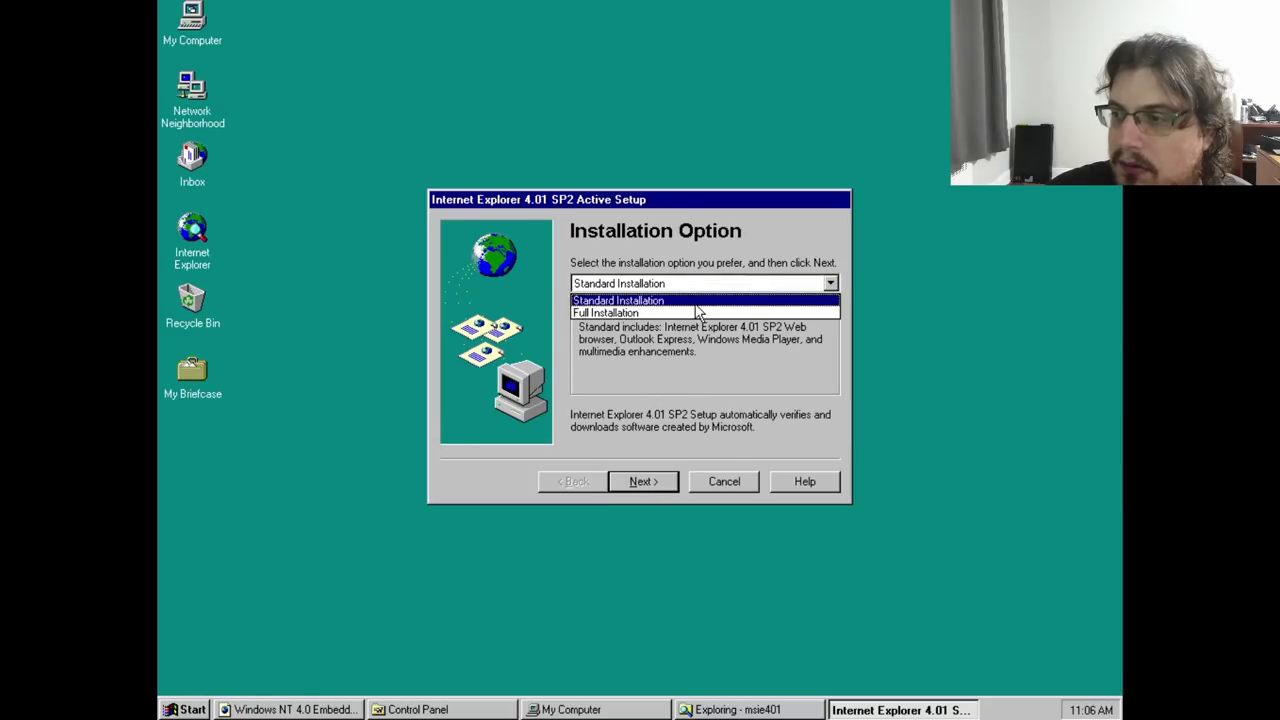
{"action": "left_click", "coordinate": [696, 312]}
{"action": "left_click", "coordinate": [642, 481]}
{"action": "left_click", "coordinate": [641, 481]}
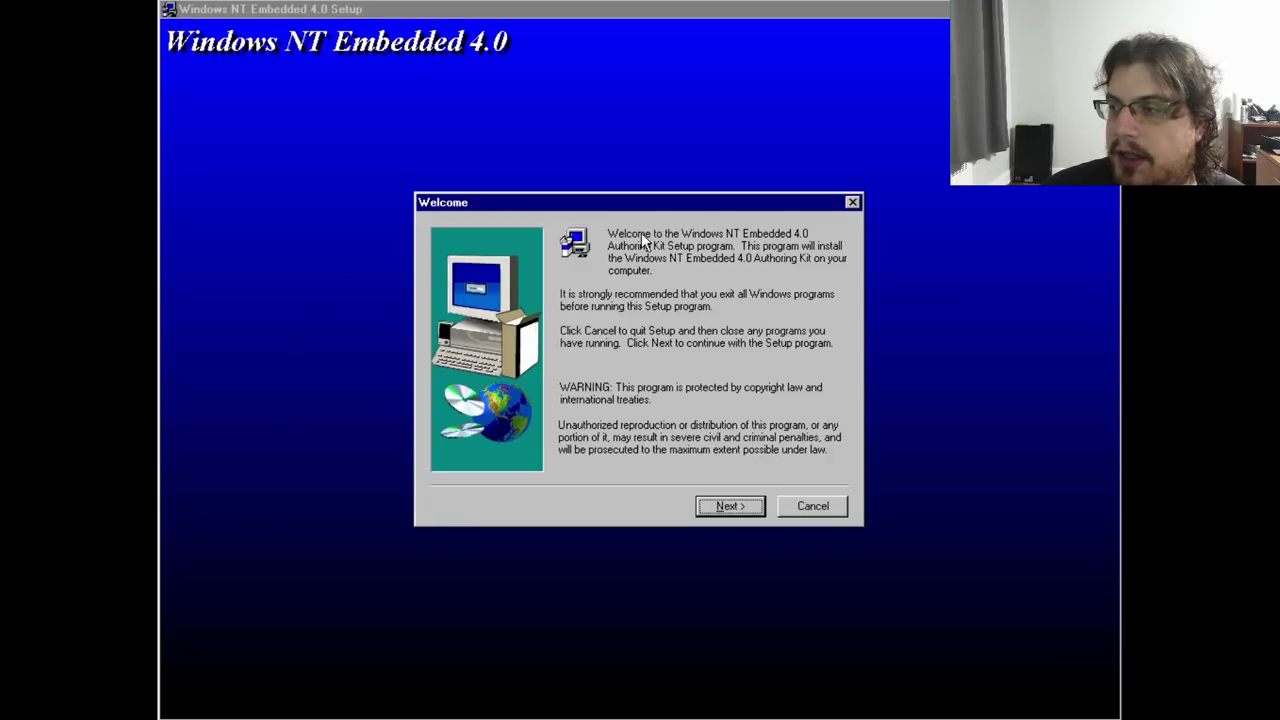
- Accept the welcome, licence, Product ID and default destination pages up to the repository path
{"action": "left_click", "coordinate": [729, 506]}
{"action": "left_click", "coordinate": [716, 508]}
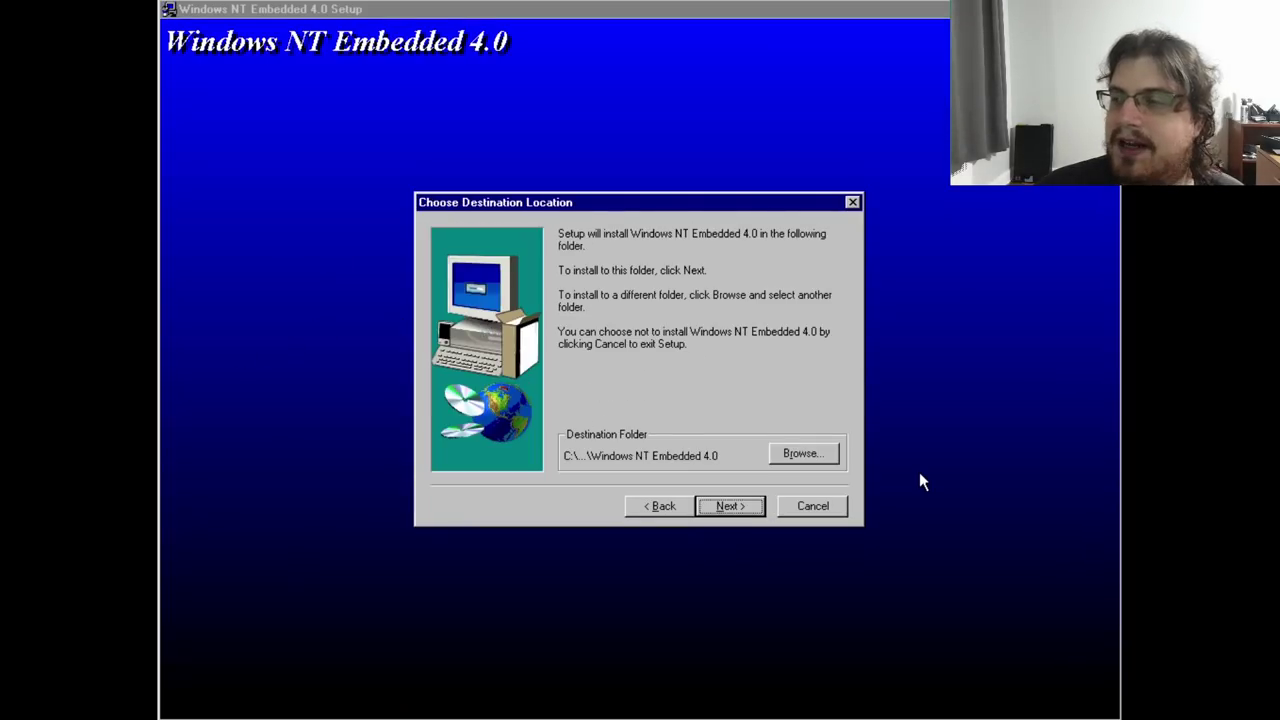
{"action": "key", "text": "Return"}
{"action": "key", "text": "Return"}
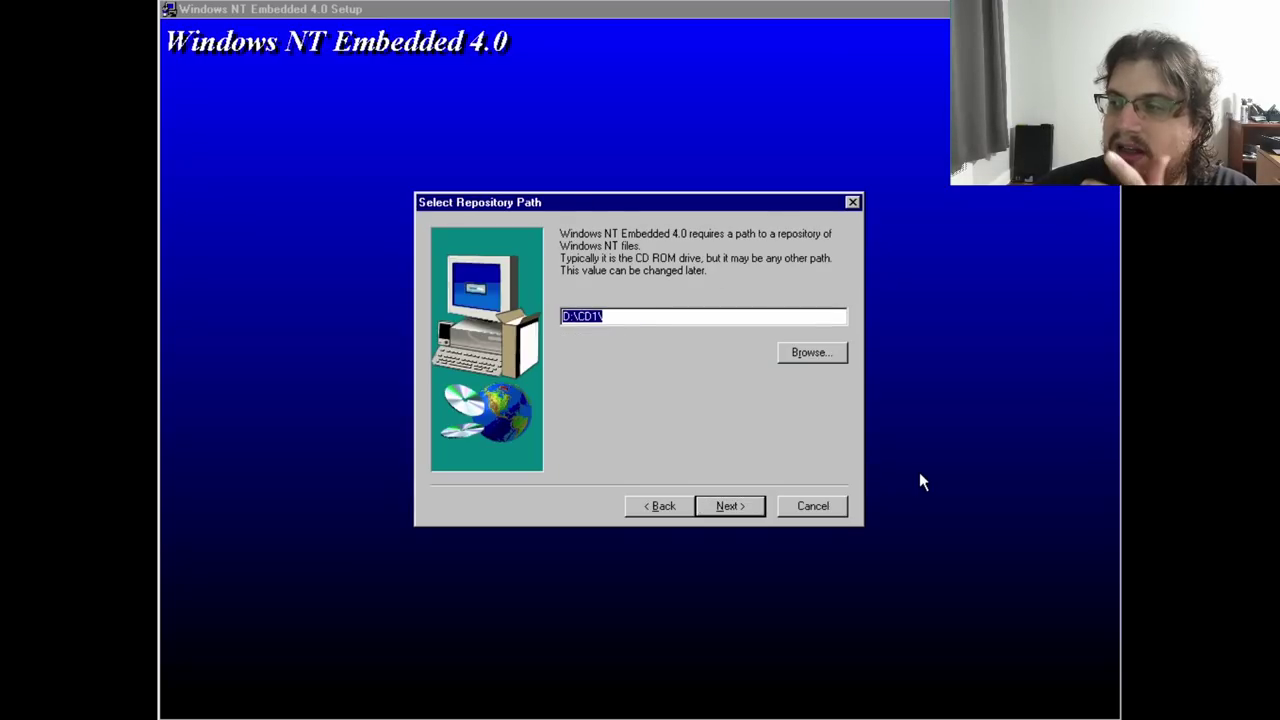
{"action": "key", "text": "Return"}
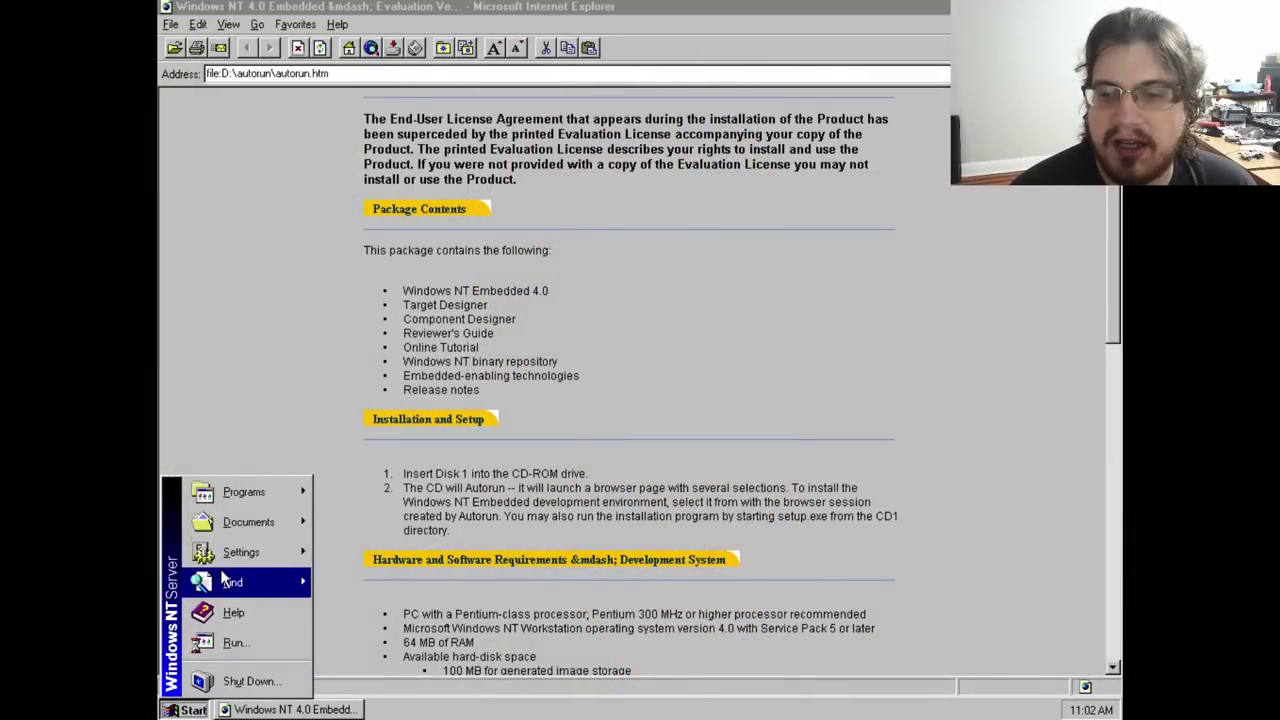
- Show the Accessories details on the Windows NT Setup tab of Add/Remove Programs
{"action": "mouse_move", "coordinate": [241, 552]}
{"action": "left_click", "coordinate": [360, 549]}
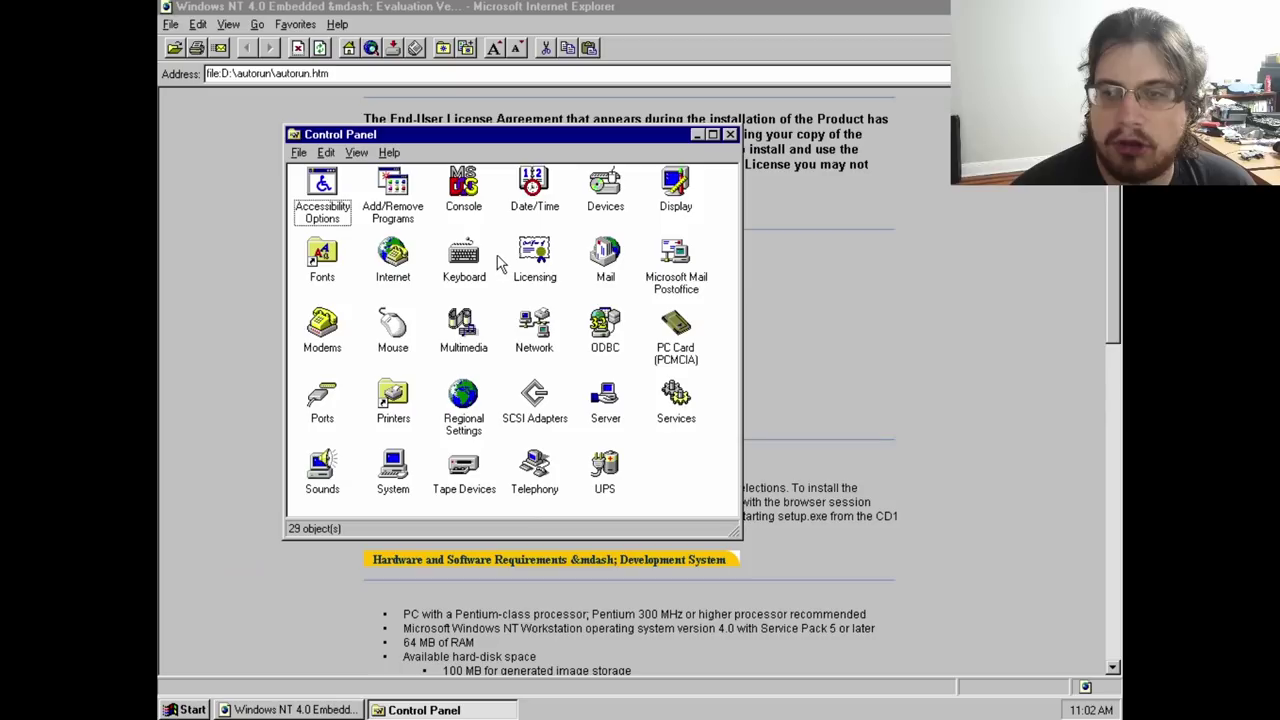
{"action": "double_click", "coordinate": [407, 225]}
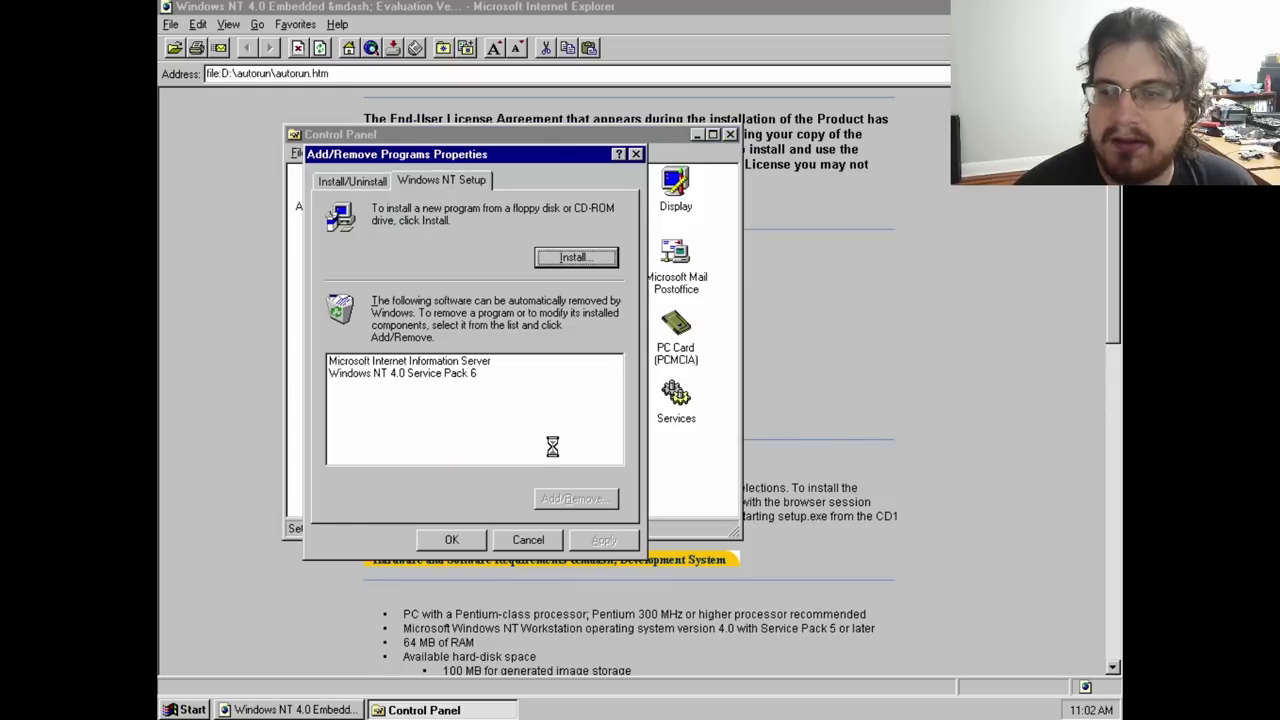
{"action": "left_click", "coordinate": [617, 338]}
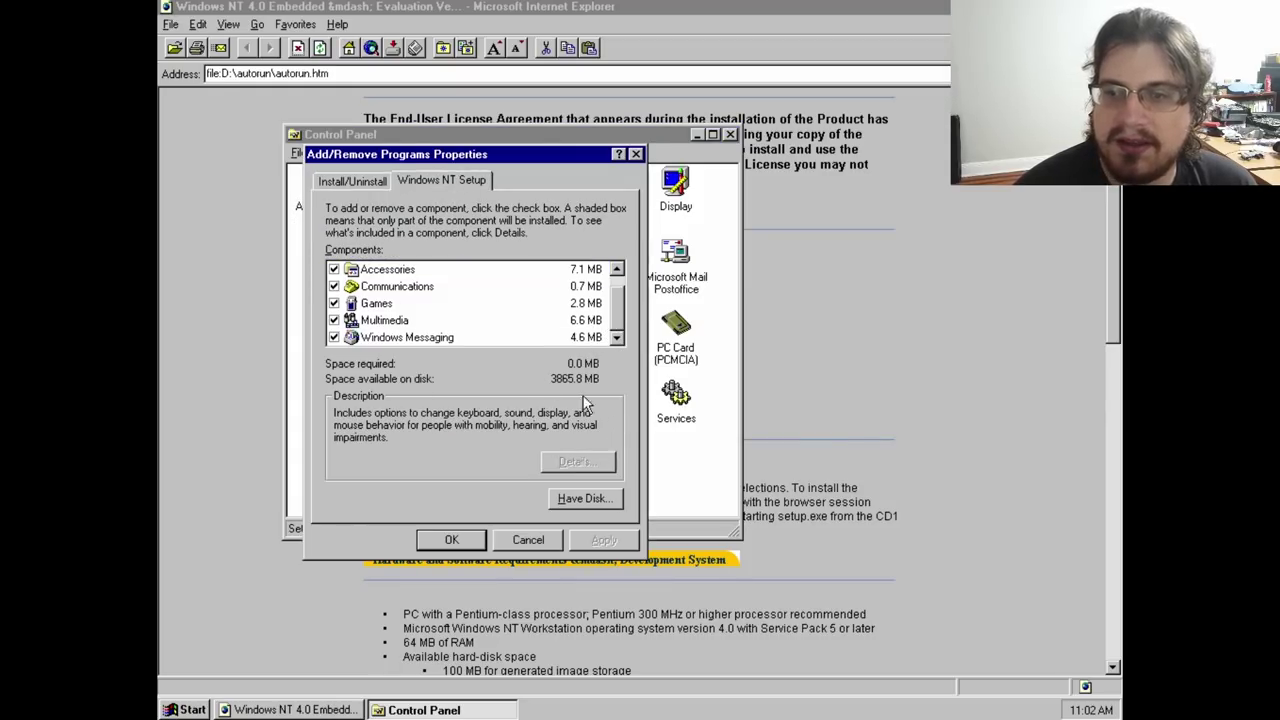
{"action": "left_click", "coordinate": [392, 274]}
{"action": "left_click", "coordinate": [577, 461]}
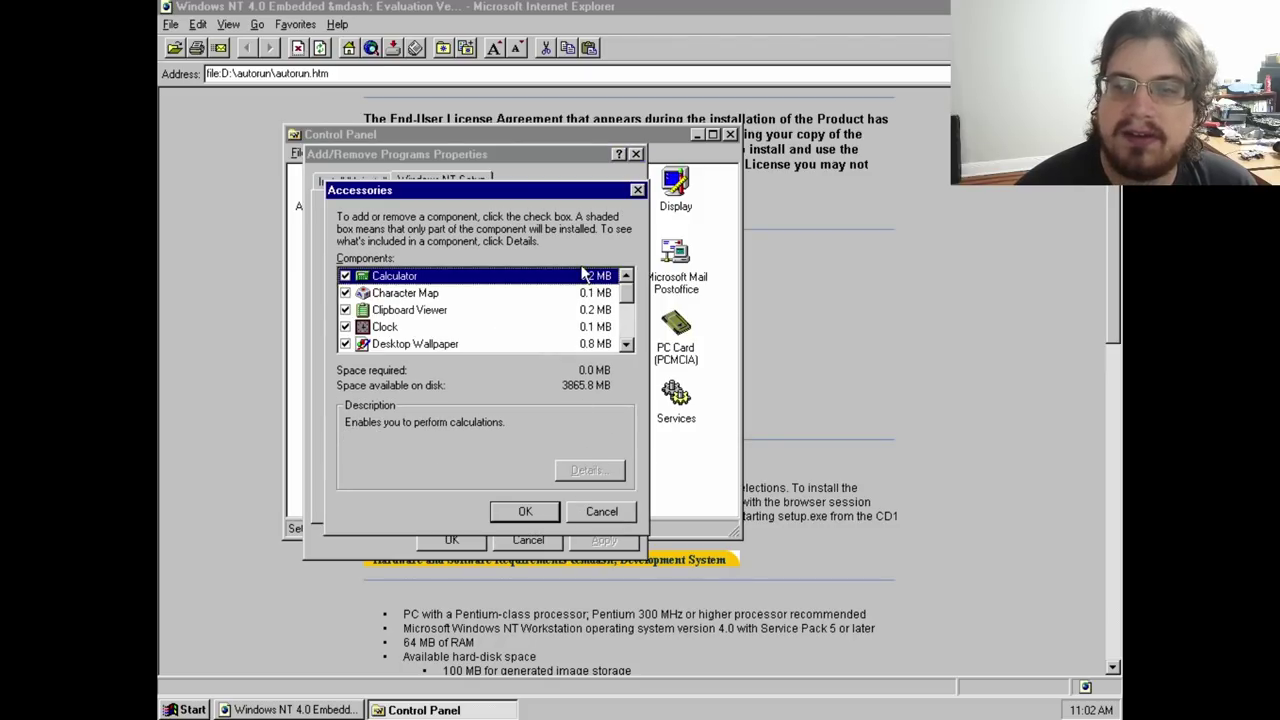
- Read the Quick View and Paint descriptions in the Accessories list
{"action": "left_click", "coordinate": [628, 313]}
{"action": "left_click", "coordinate": [628, 313]}
{"action": "left_click", "coordinate": [405, 328]}
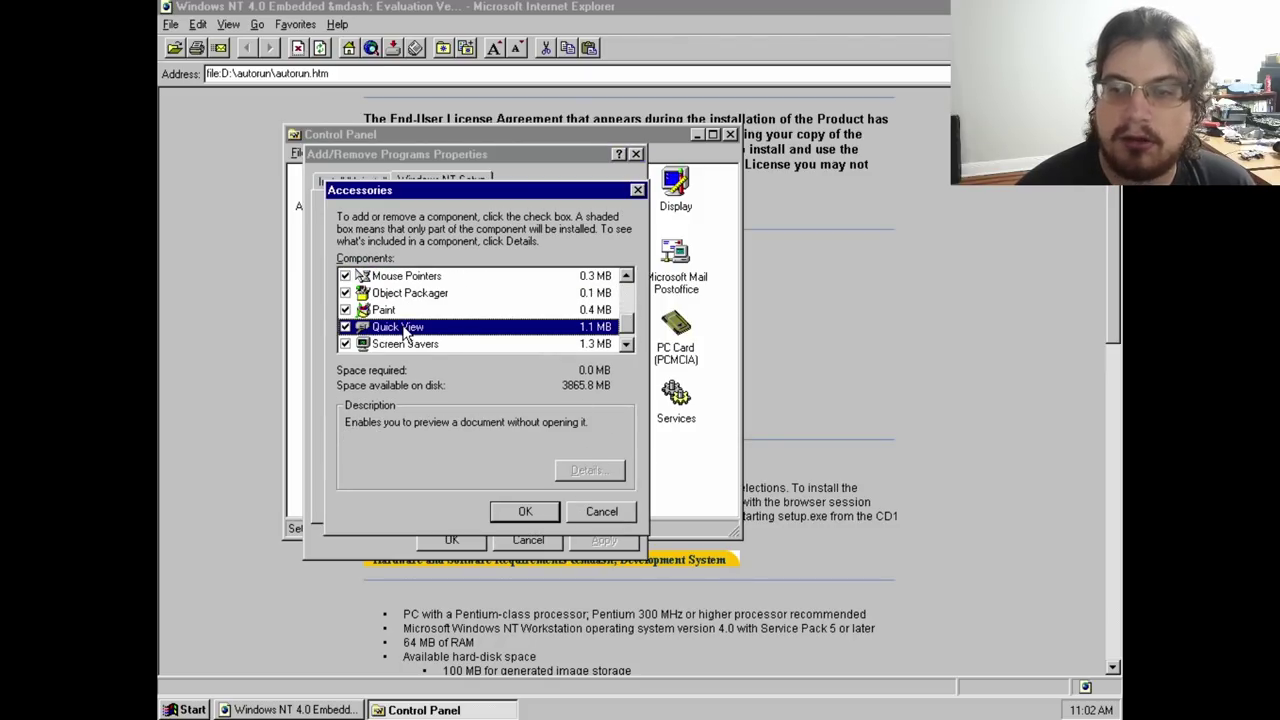
{"action": "left_click", "coordinate": [418, 310]}
{"action": "left_click", "coordinate": [424, 328]}
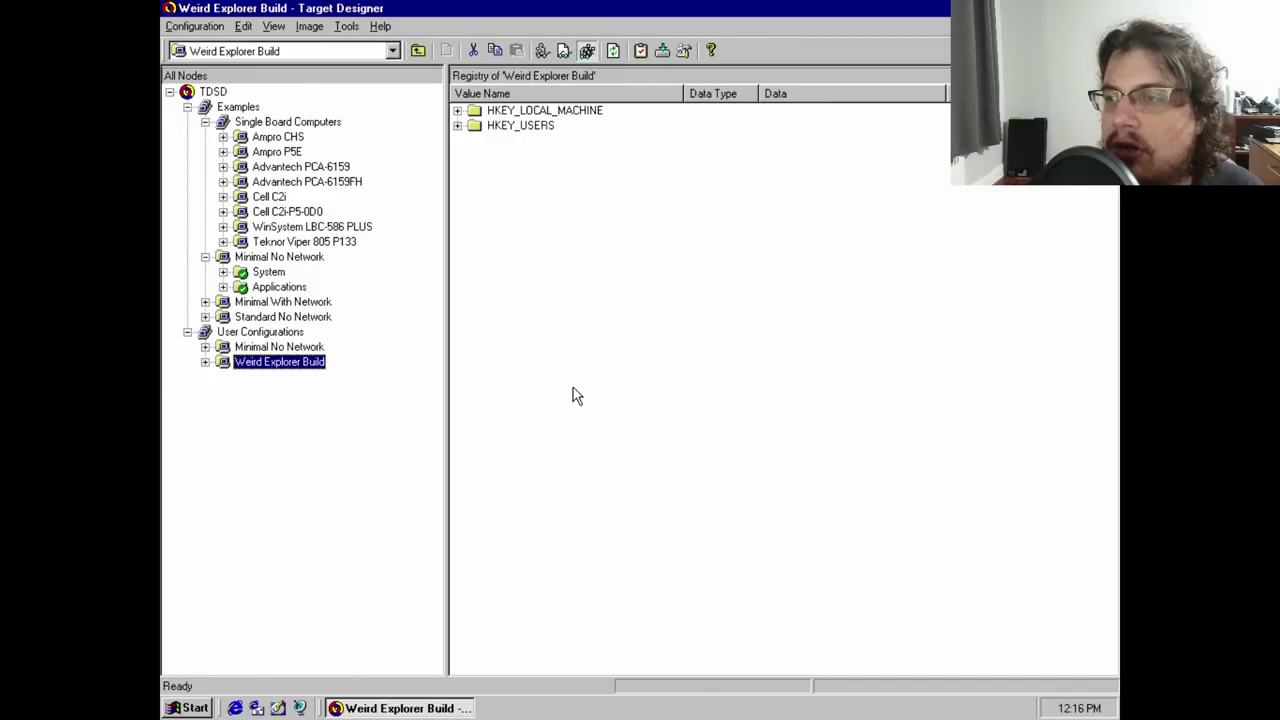
- Browse the example configurations and select Minimal No Network
{"action": "left_click", "coordinate": [570, 388]}
{"action": "left_click", "coordinate": [297, 362]}
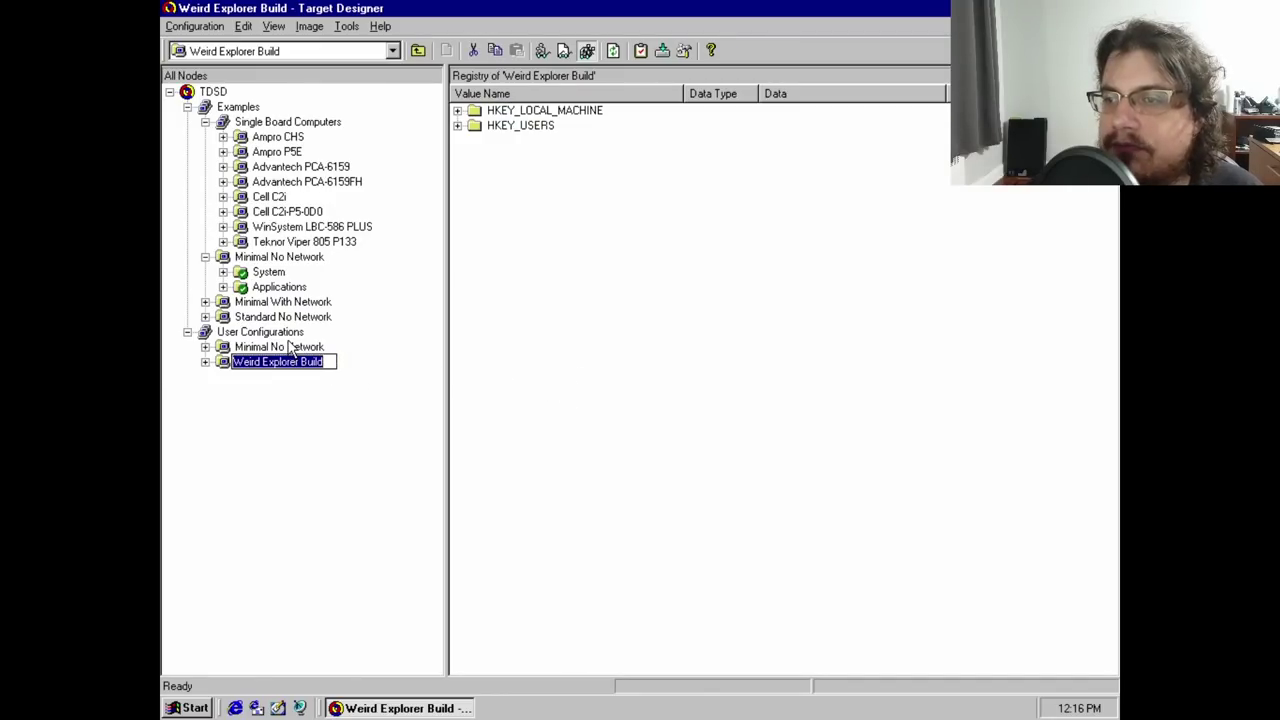
{"action": "left_click", "coordinate": [266, 137]}
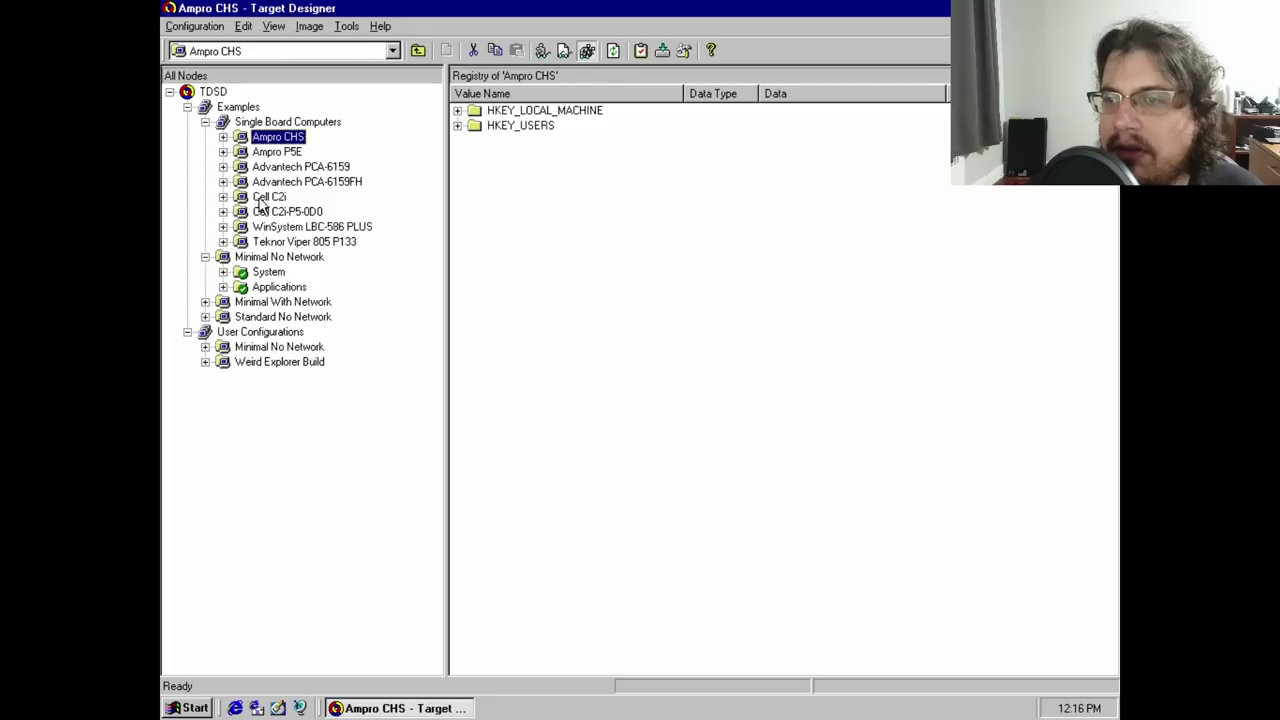
{"action": "left_click", "coordinate": [268, 257]}
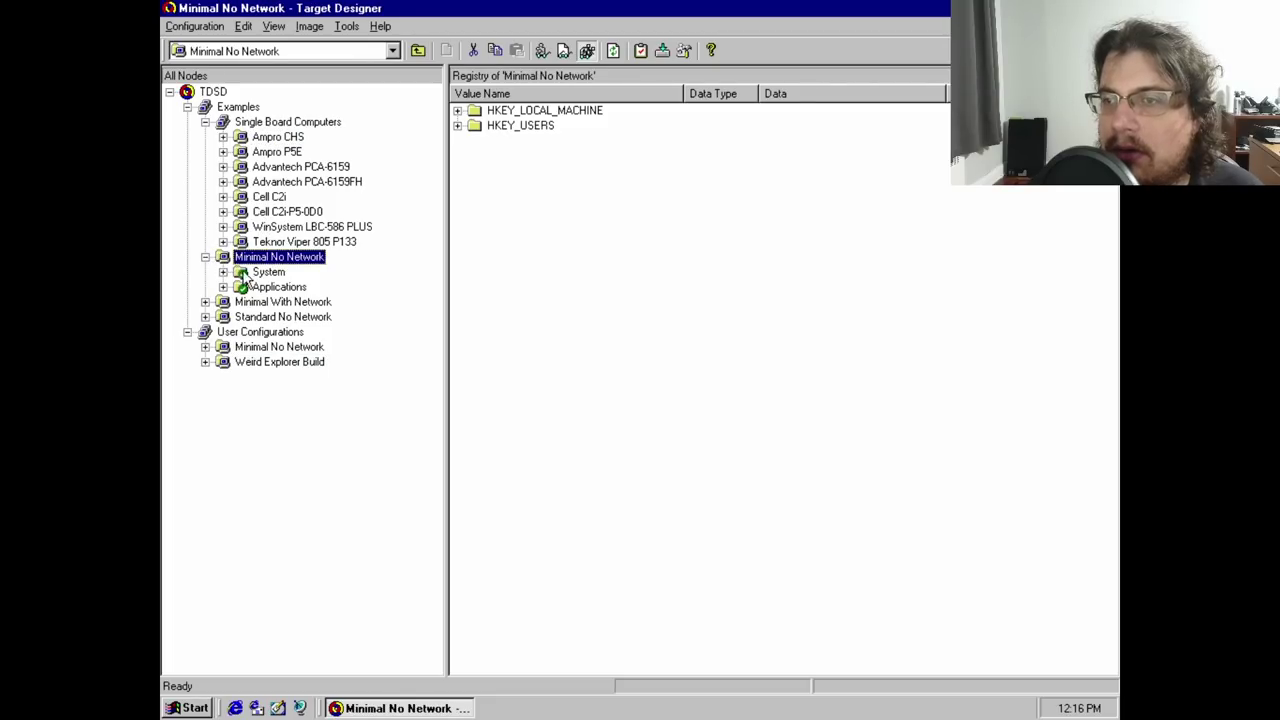
- Inspect its Storage devices and Command Shell components, then reselect the configuration
{"action": "left_click", "coordinate": [223, 272]}
{"action": "left_click", "coordinate": [241, 302]}
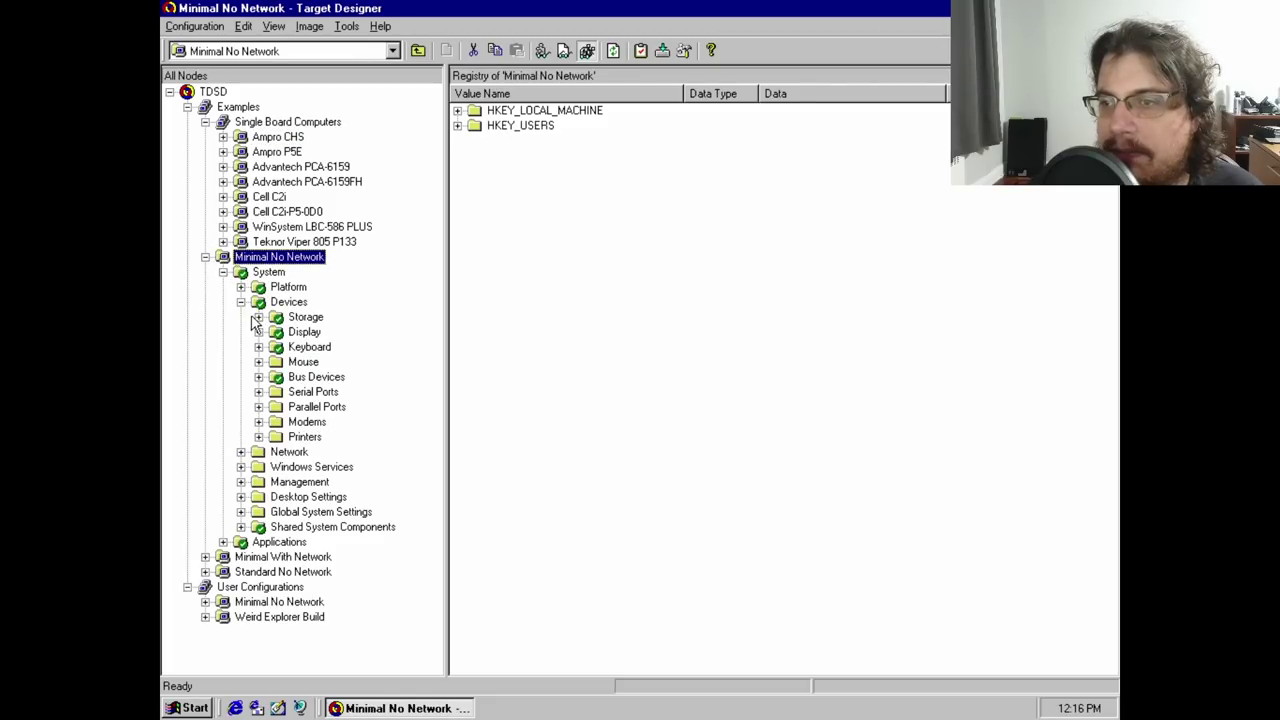
{"action": "left_click", "coordinate": [259, 317]}
{"action": "left_click", "coordinate": [259, 317]}
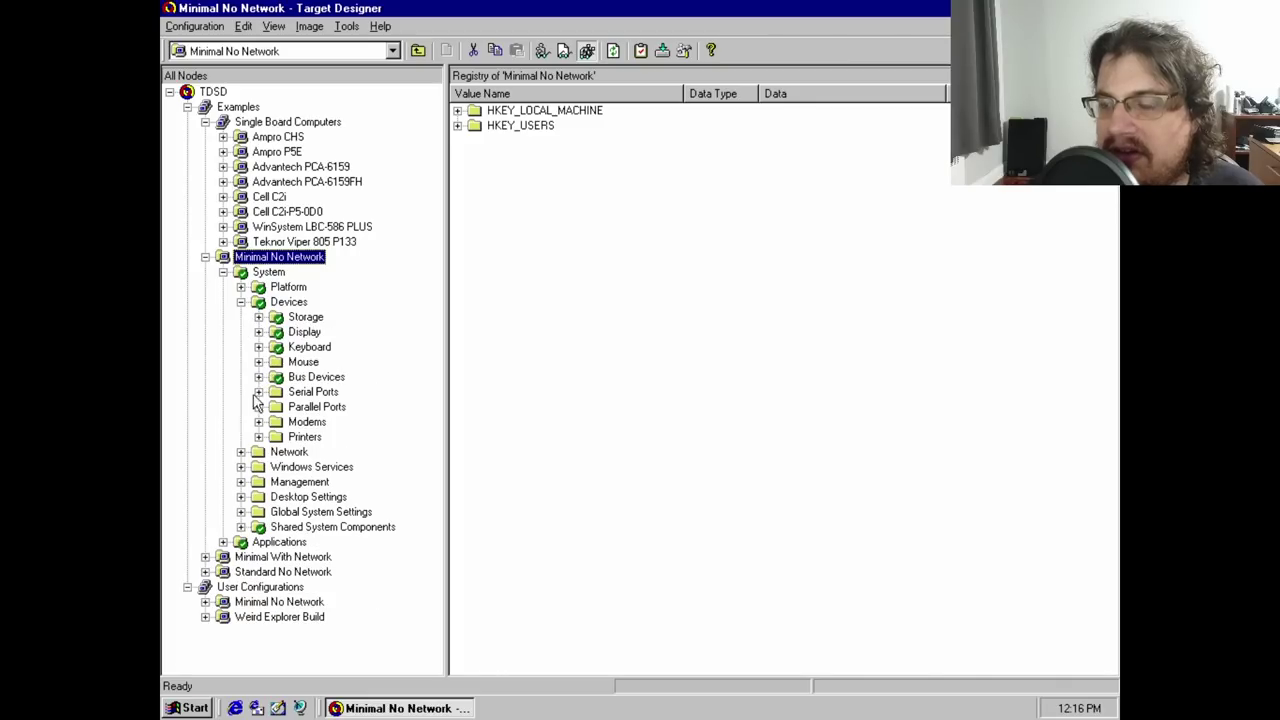
{"action": "left_click", "coordinate": [223, 542]}
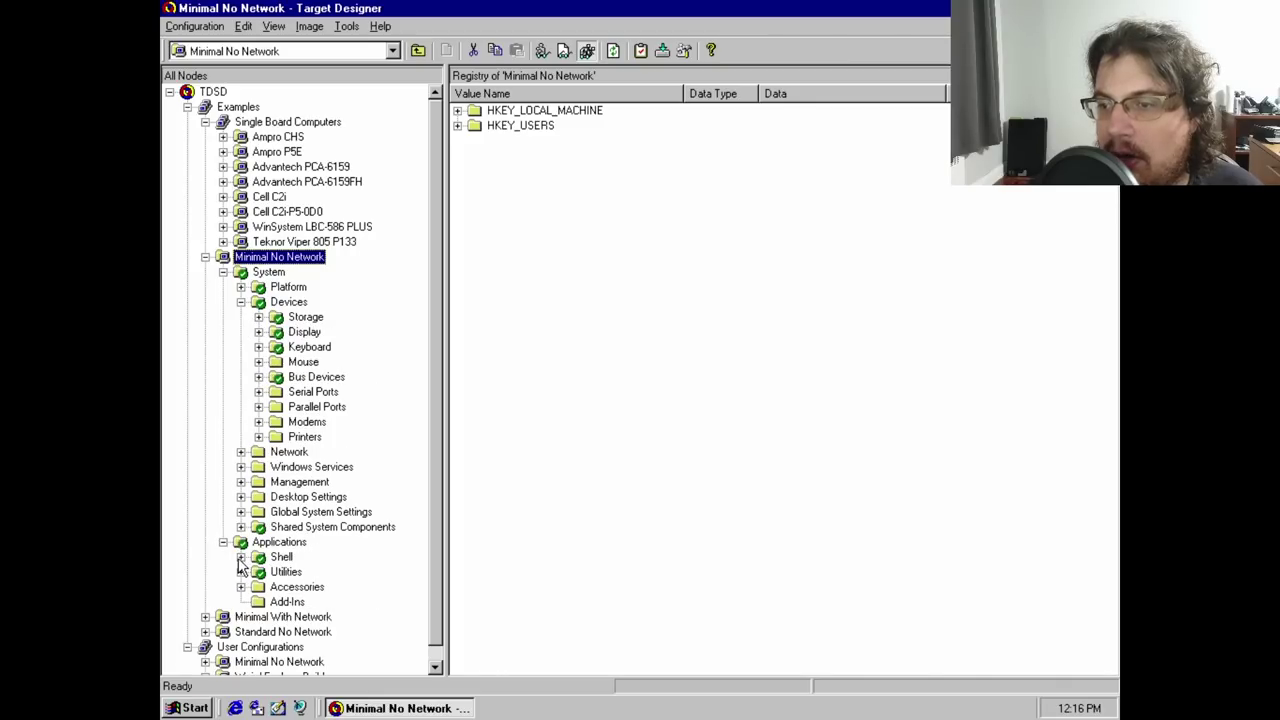
{"action": "left_click", "coordinate": [241, 557]}
{"action": "left_click", "coordinate": [287, 573]}
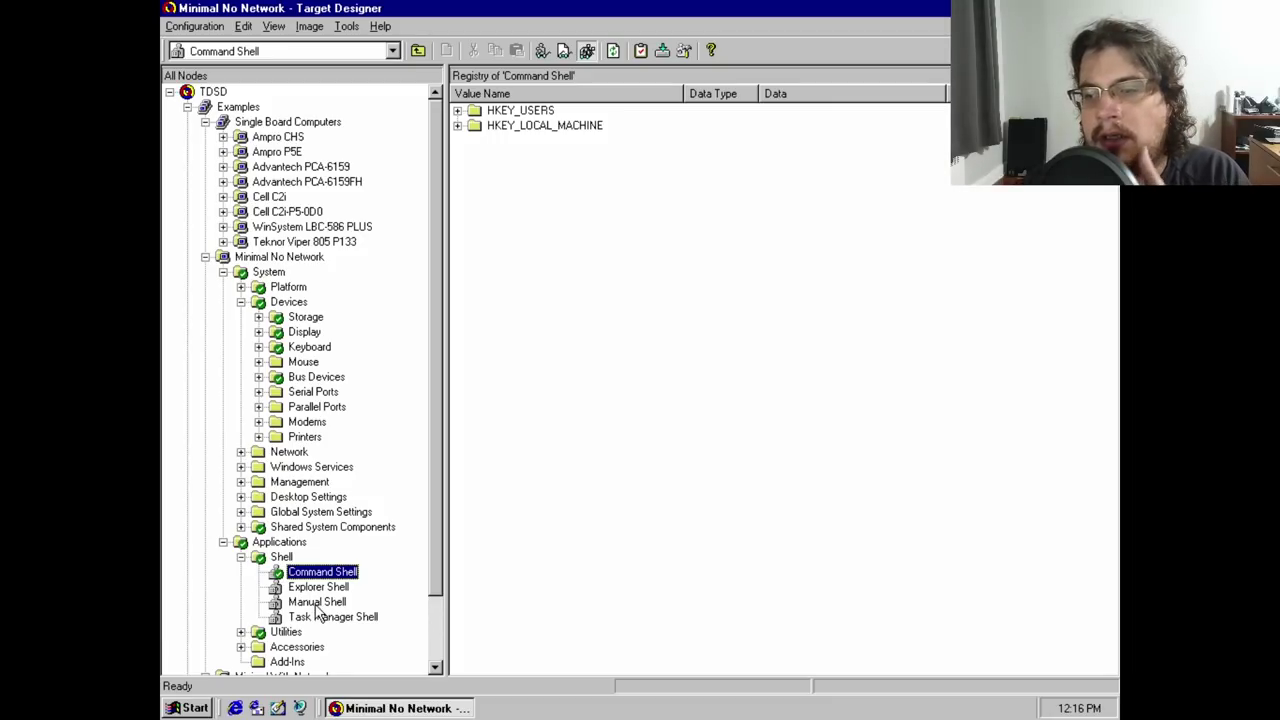
{"action": "left_click", "coordinate": [223, 543]}
{"action": "left_click", "coordinate": [255, 262]}
- Build and install the Minimal No Network image into C:\EmbeddedOS
{"action": "left_click", "coordinate": [309, 26]}
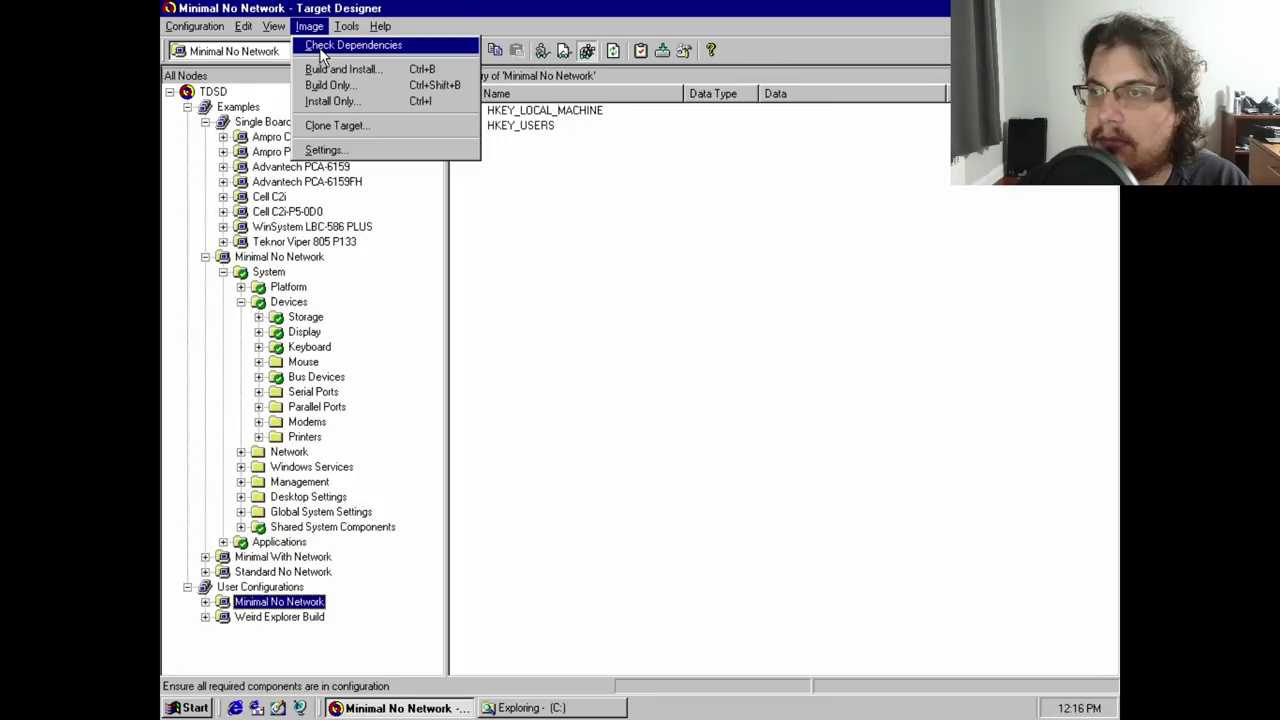
{"action": "left_click", "coordinate": [337, 68]}
{"action": "left_click", "coordinate": [500, 490]}
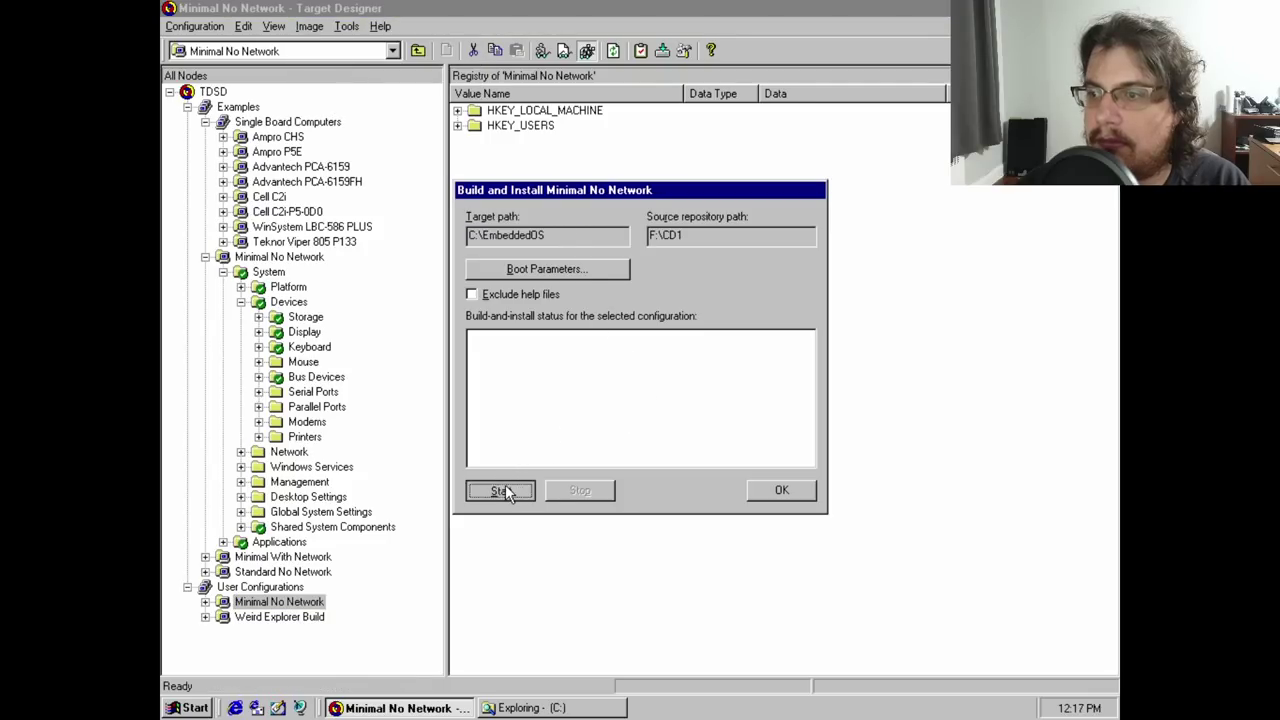
{"action": "left_click", "coordinate": [620, 398]}
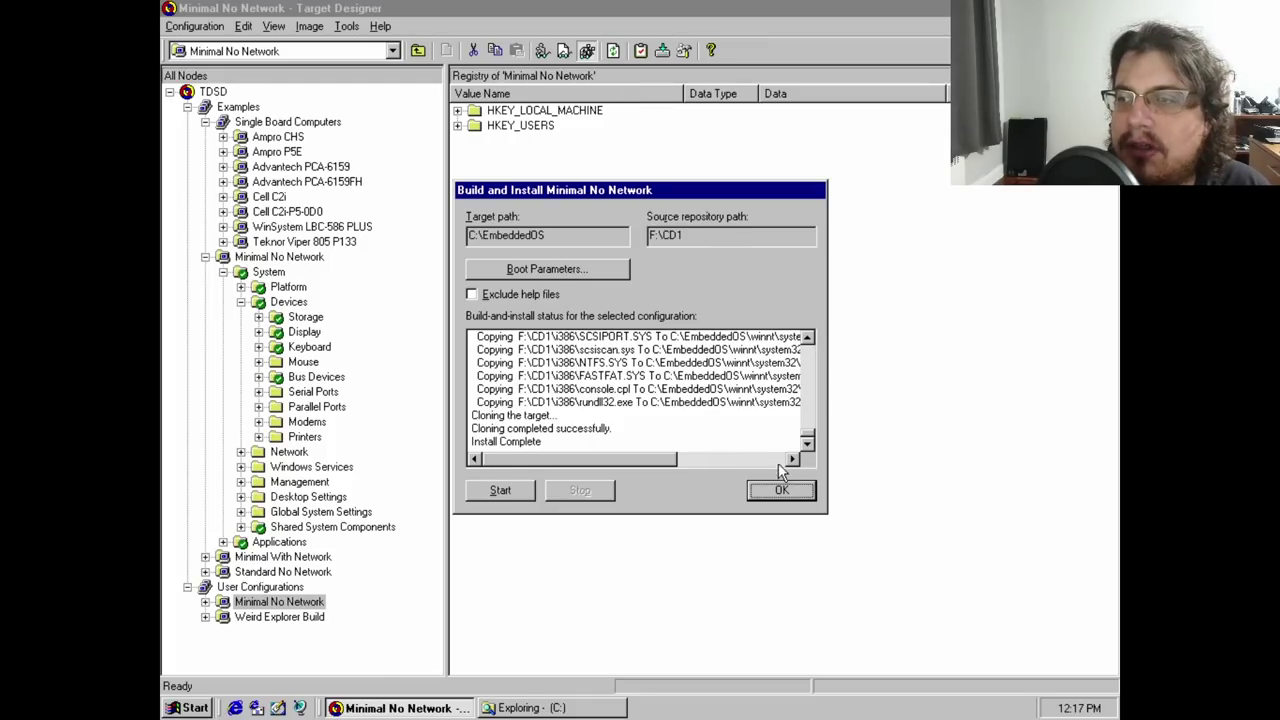
{"action": "left_click", "coordinate": [785, 494]}
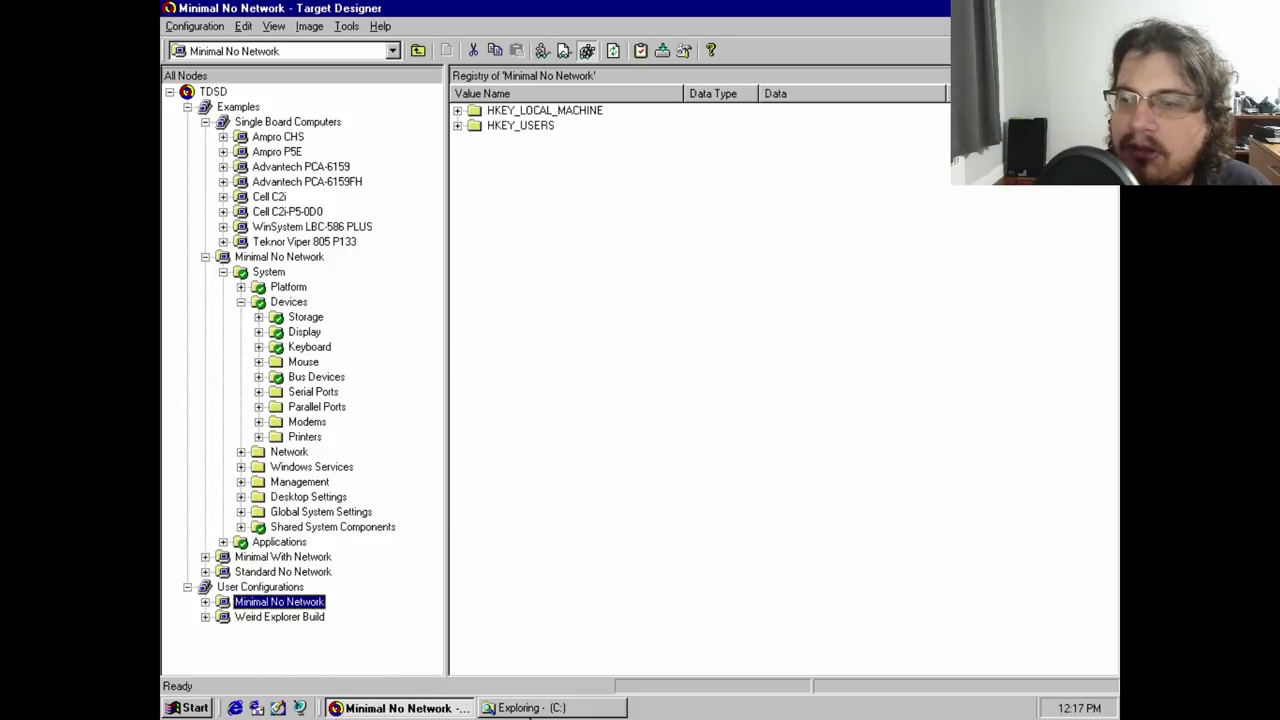
{"action": "left_click", "coordinate": [540, 708]}
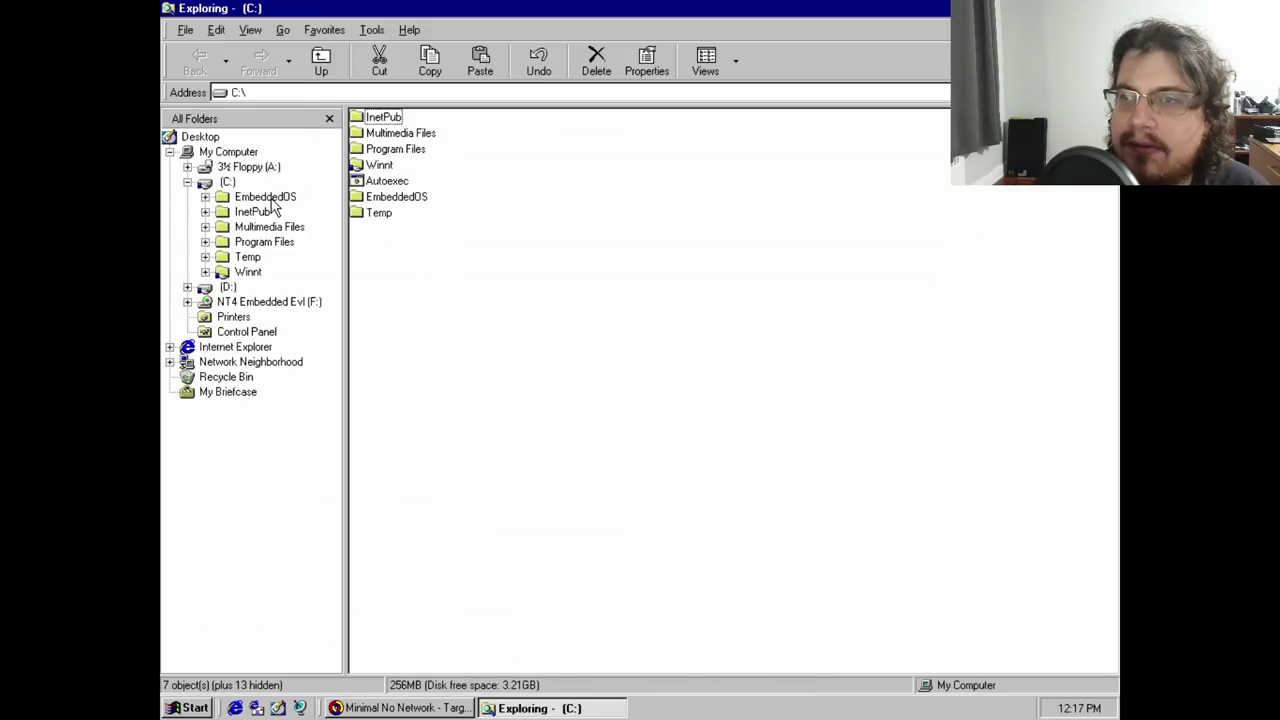
- Check the EmbeddedOS folder's size, then duplicate BOOT.INI's VGA entry as a third line in EDIT
{"action": "right_click", "coordinate": [271, 199]}
{"action": "left_click", "coordinate": [344, 409]}
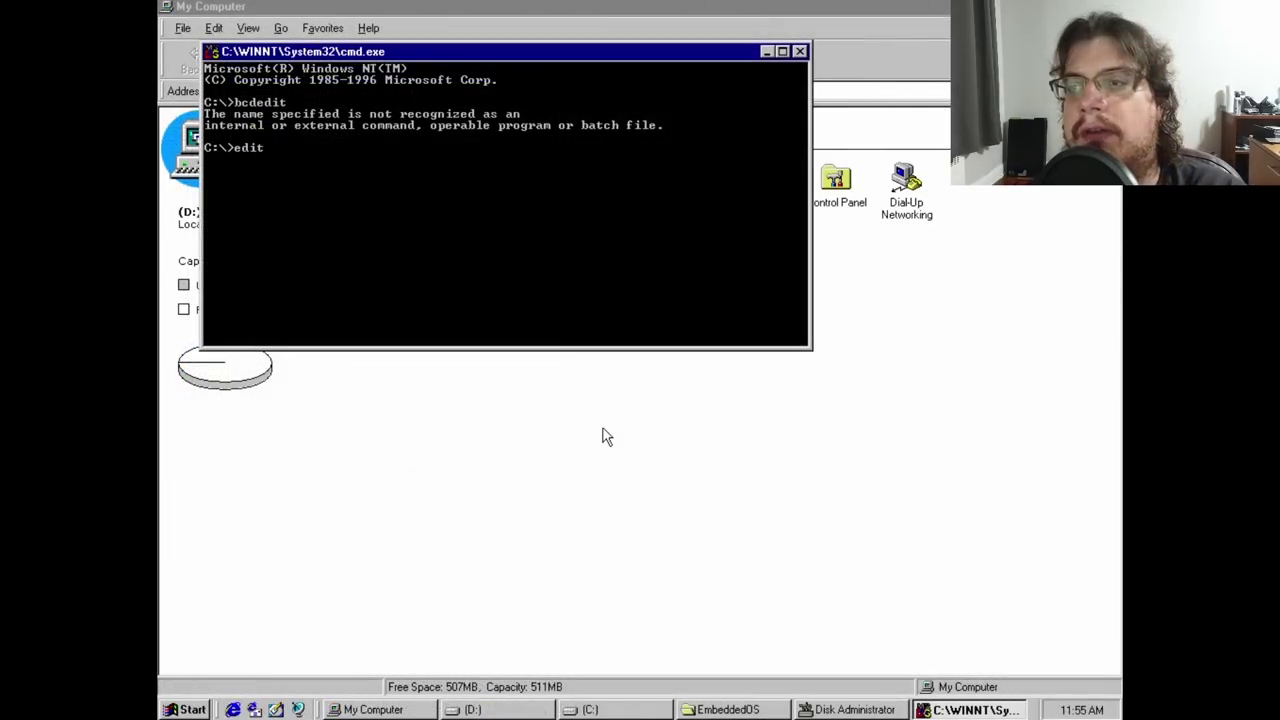
{"action": "key", "text": "Return"}
{"action": "key", "text": "shift+Down"}
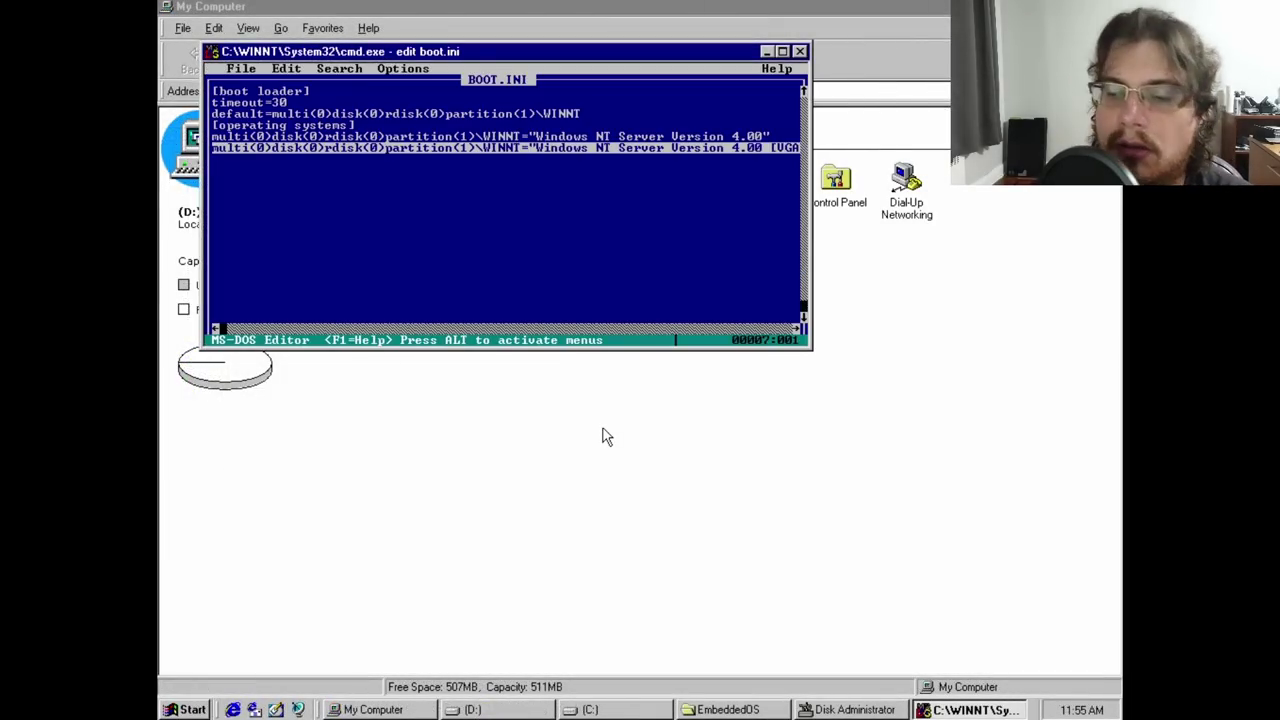
{"action": "key", "text": "Up"}
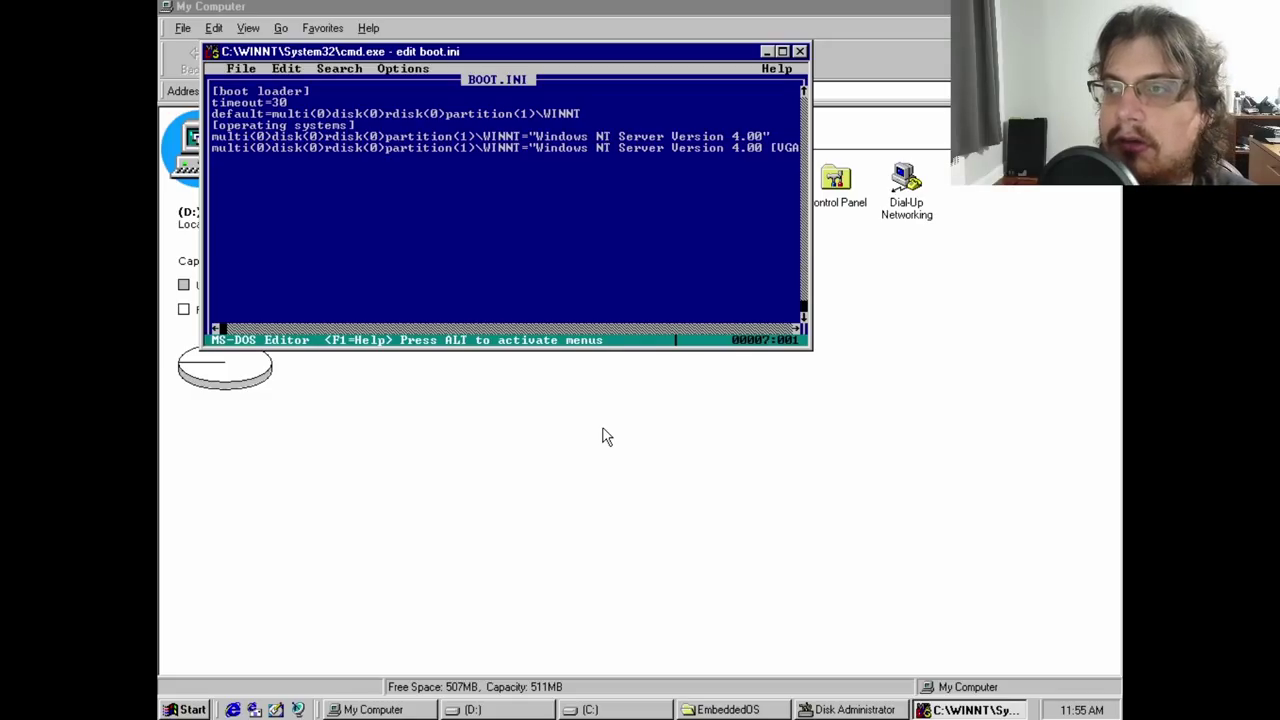
{"action": "key", "text": "alt+e"}
{"action": "key", "text": "Down"}
{"action": "key", "text": "Down"}
{"action": "key", "text": "Return"}
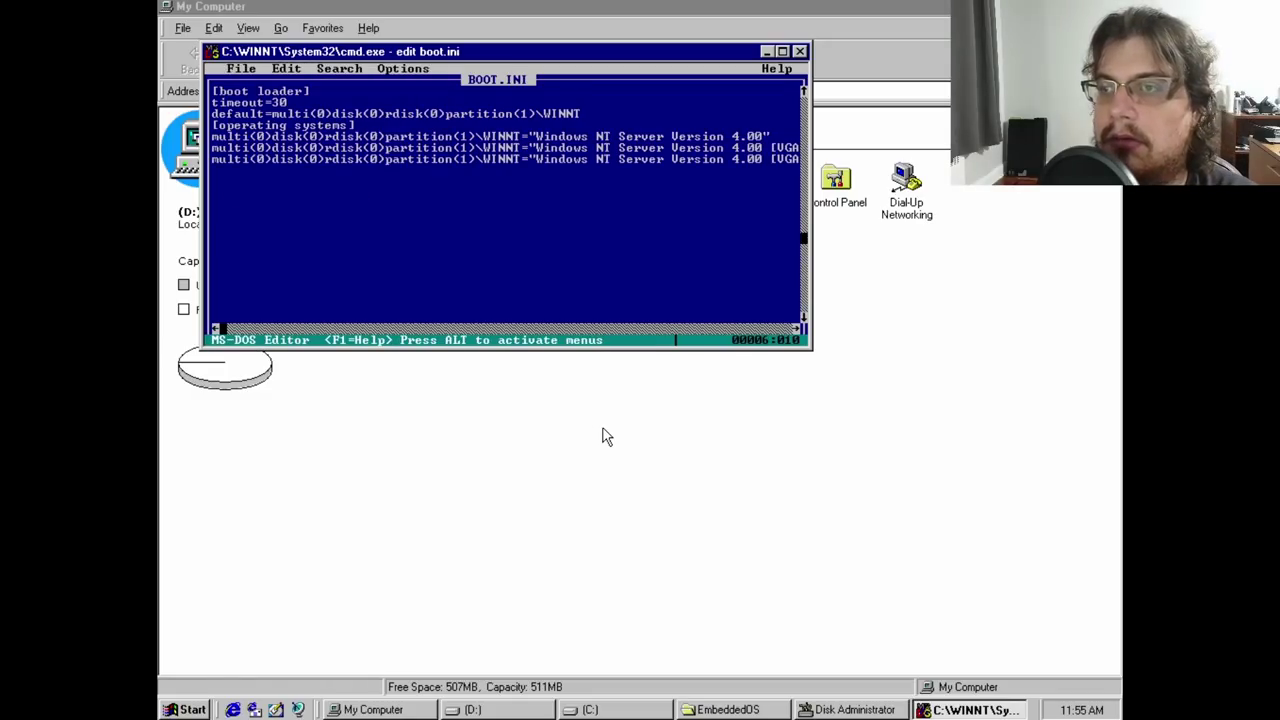
- Copy the Embedded boot entry line from D:\boot.ini in Notepad
{"action": "left_click", "coordinate": [800, 597]}
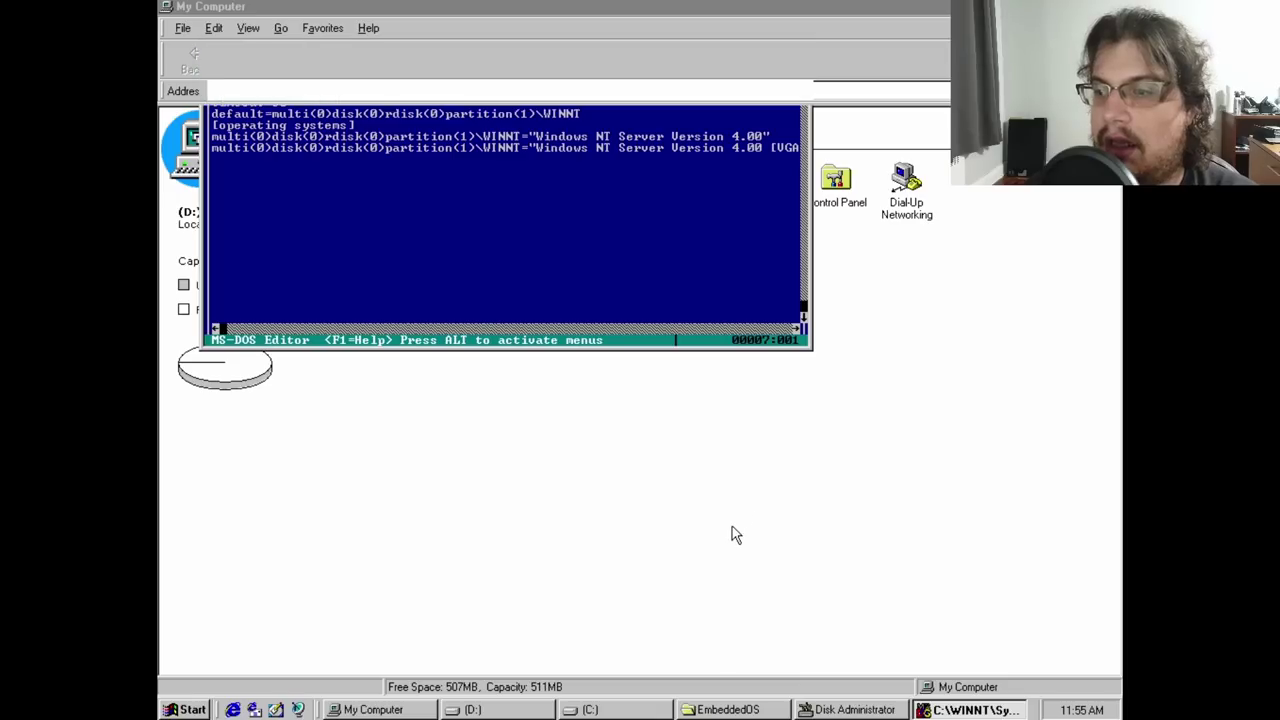
{"action": "left_click", "coordinate": [628, 186]}
{"action": "double_click", "coordinate": [620, 196]}
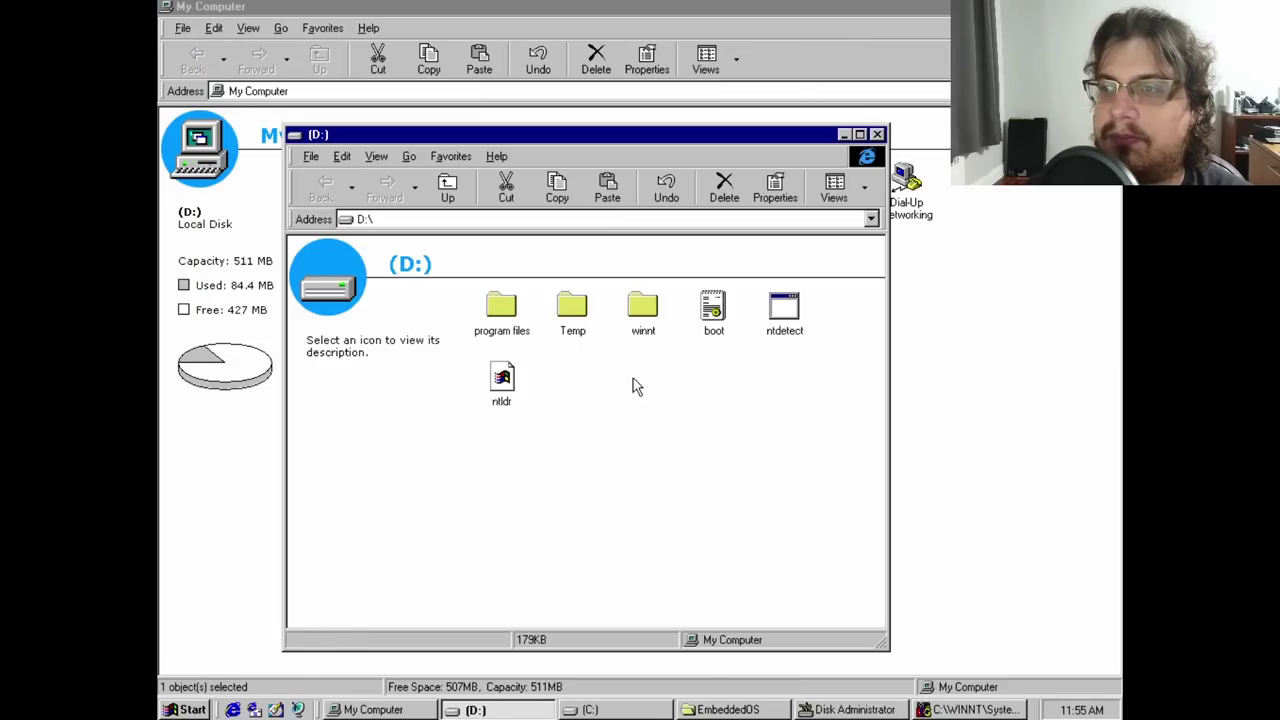
{"action": "double_click", "coordinate": [708, 318]}
{"action": "double_click", "coordinate": [520, 182]}
{"action": "left_click", "coordinate": [537, 182]}
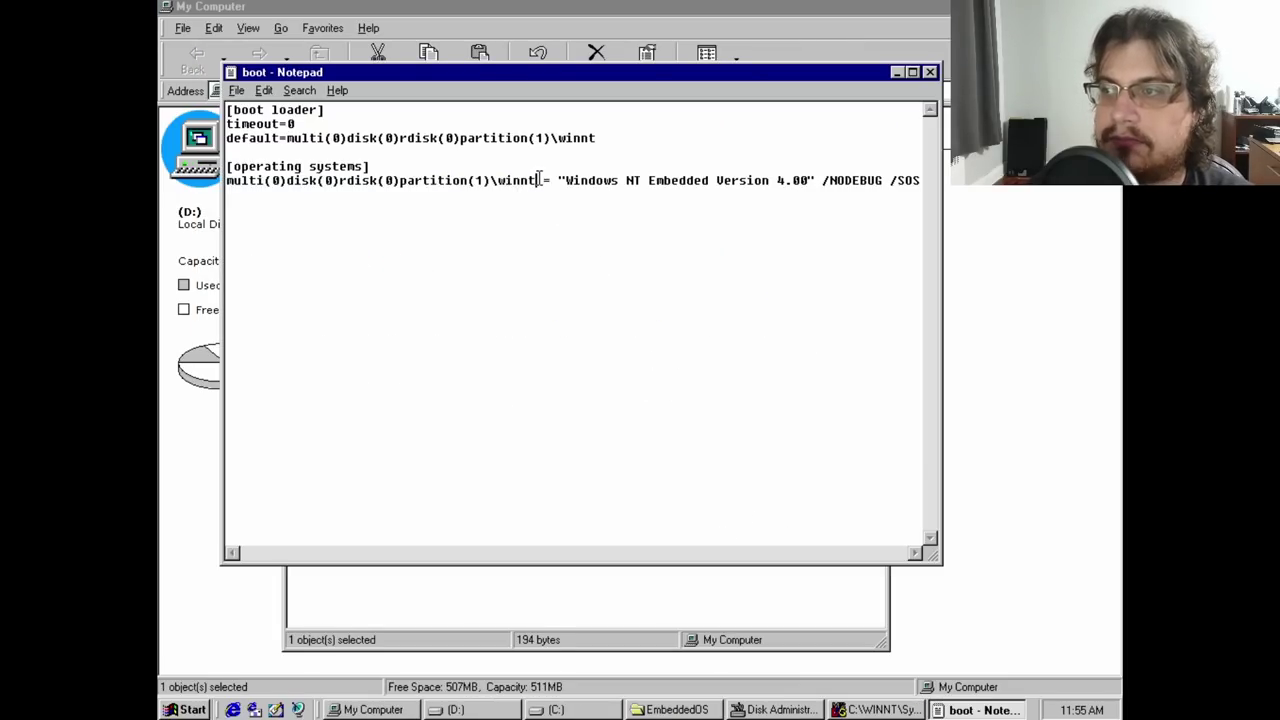
{"action": "key", "text": "Home"}
{"action": "key", "text": "shift+Down"}
- Paste the Embedded boot entry into BOOT.INI through the console's Edit > Paste
{"action": "left_click", "coordinate": [875, 710]}
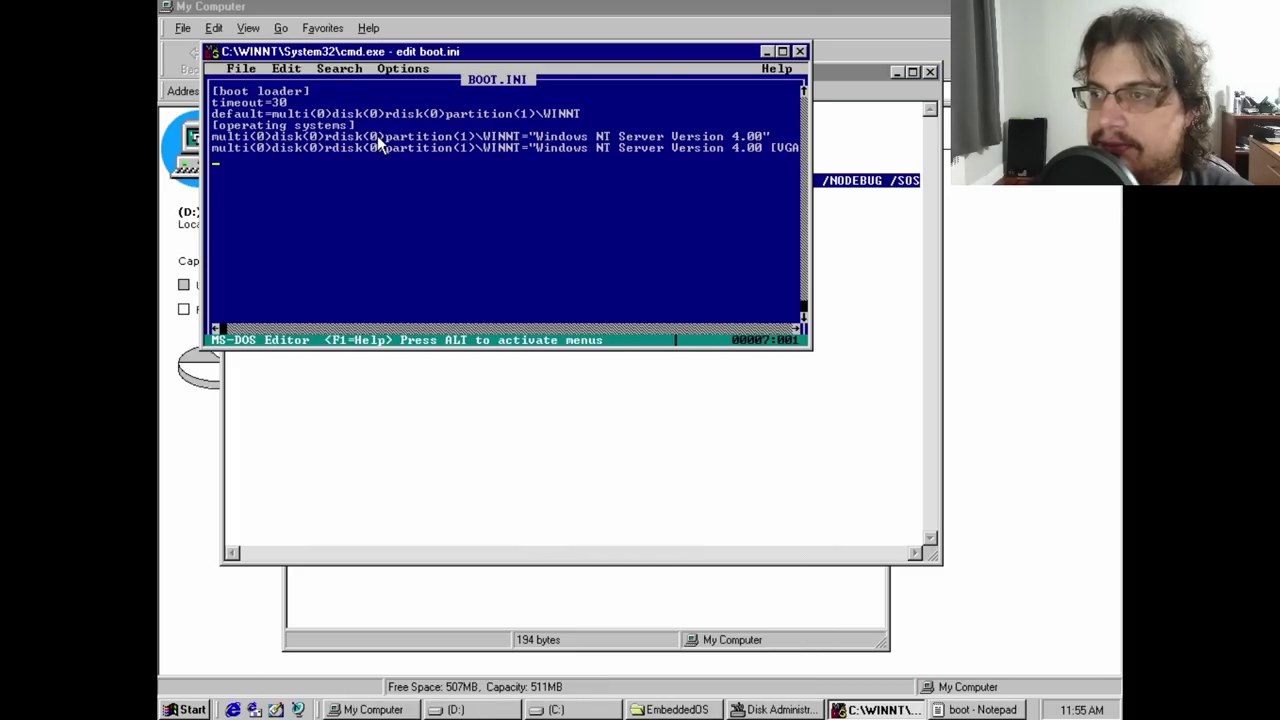
{"action": "right_click", "coordinate": [385, 148]}
{"action": "key", "text": "Escape"}
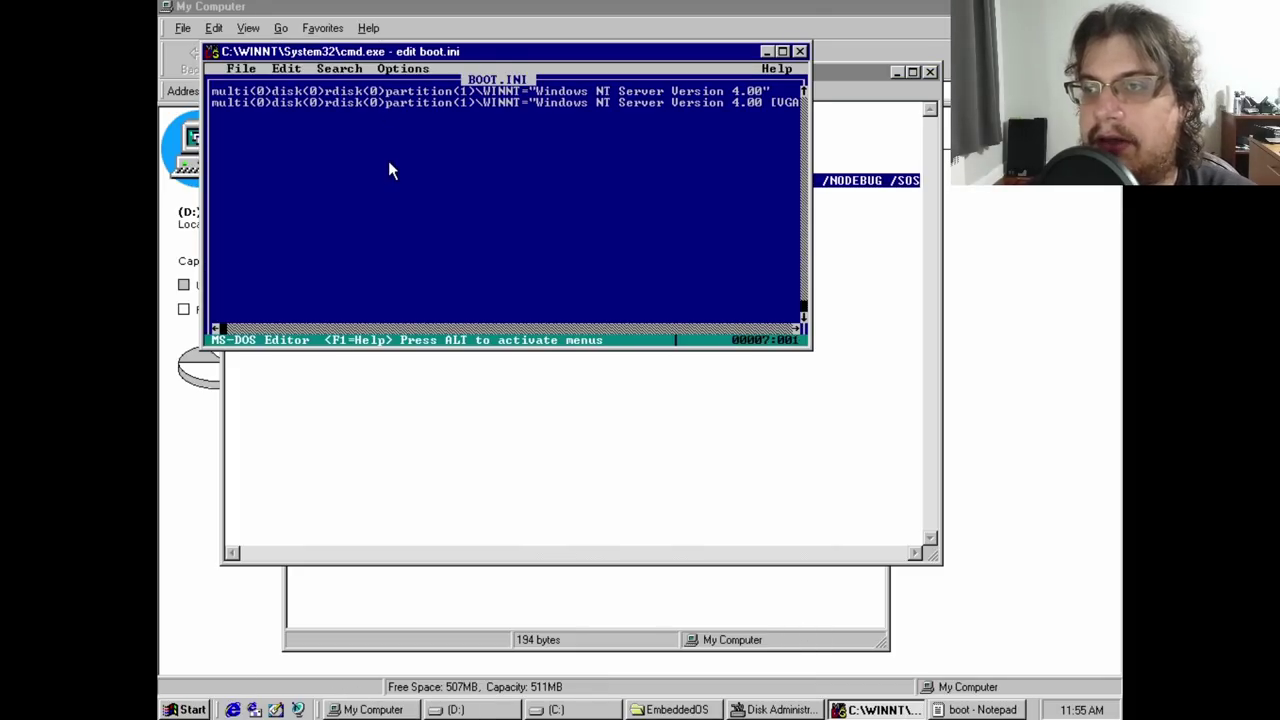
{"action": "left_click", "coordinate": [213, 51]}
{"action": "mouse_move", "coordinate": [270, 175]}
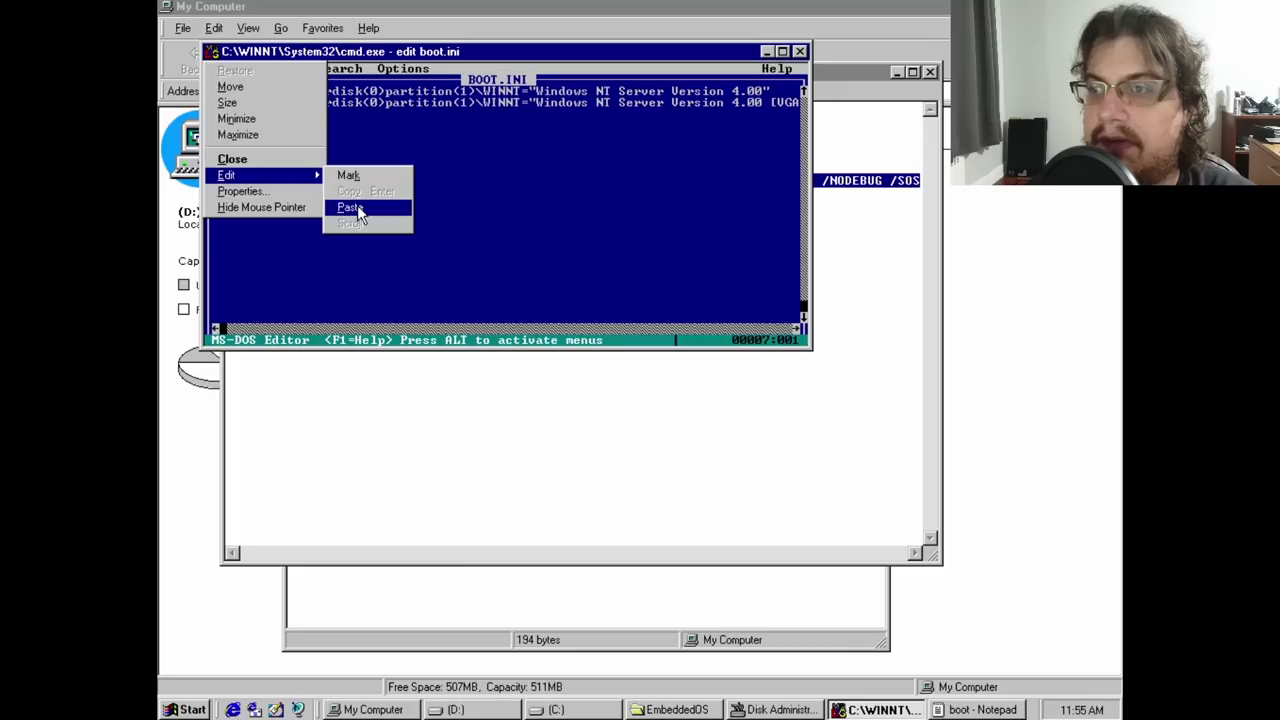
{"action": "left_click", "coordinate": [357, 205]}
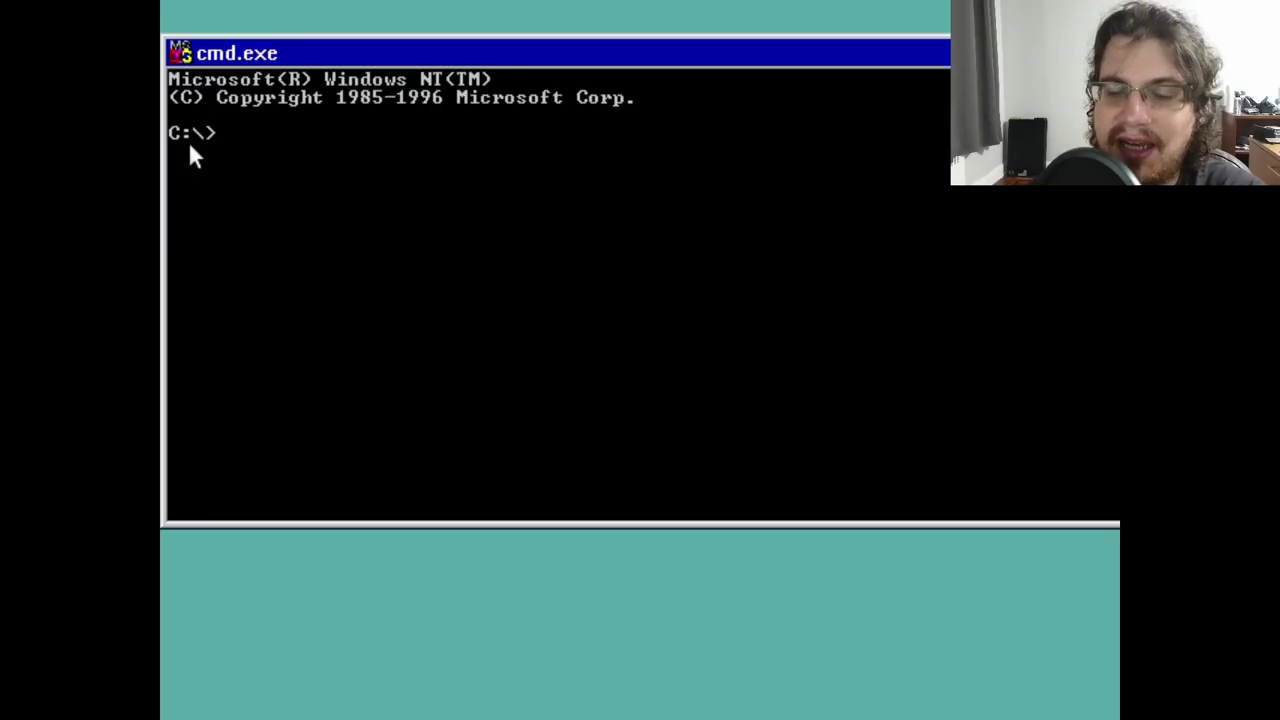
- Open the cmd.exe console Properties and look through its Options, Font and Layout pages
{"action": "key", "text": "alt+space"}
{"action": "key", "text": "Up"}
{"action": "key", "text": "Up"}
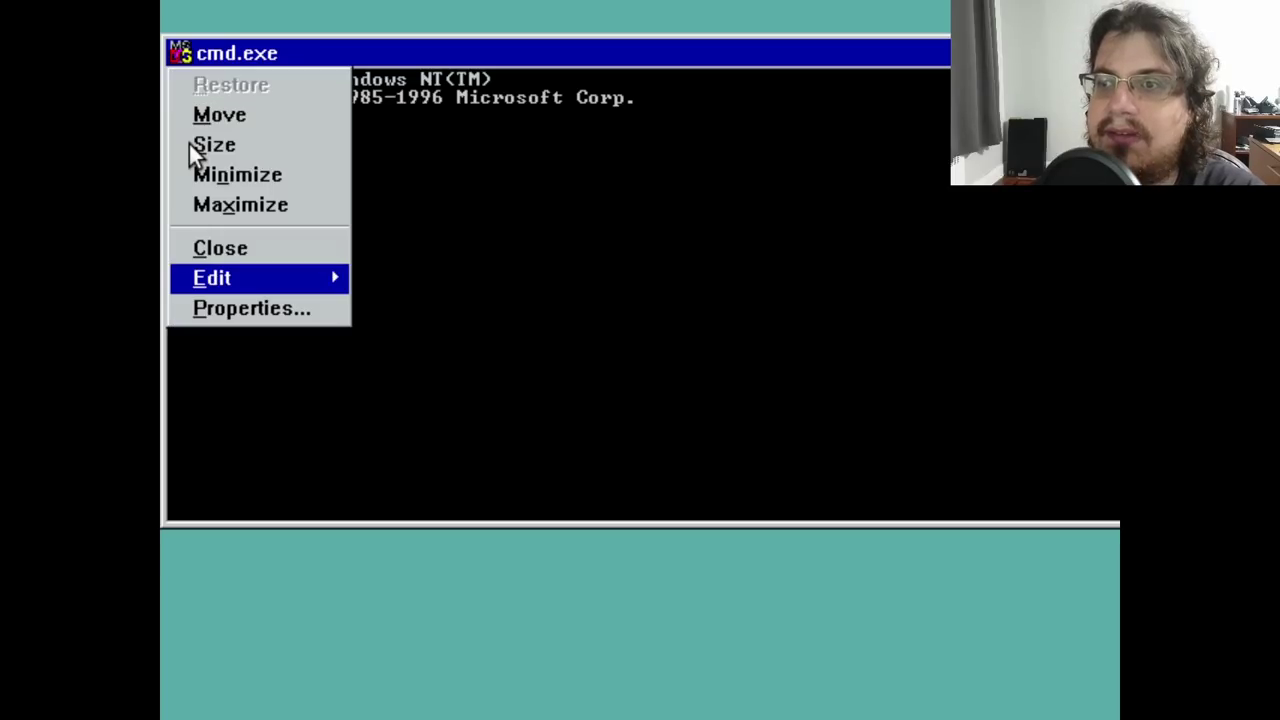
{"action": "key", "text": "Down"}
{"action": "key", "text": "Return"}
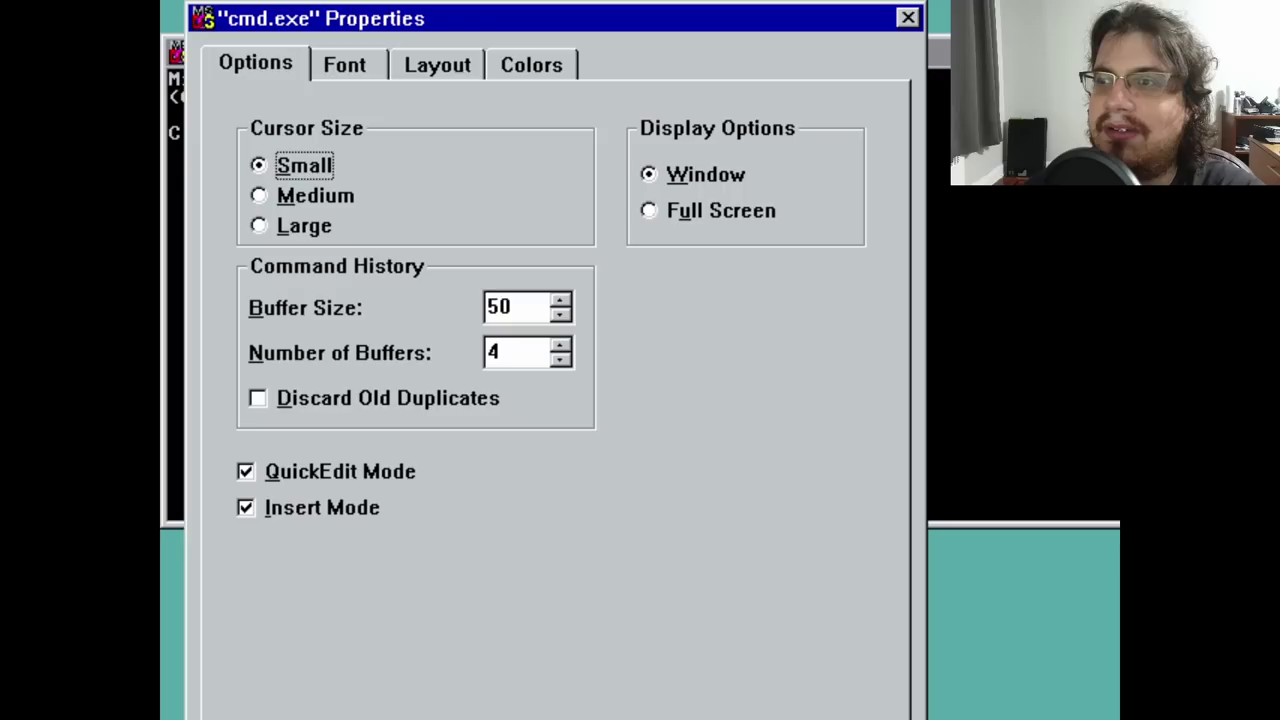
{"action": "key", "text": "Tab"}
{"action": "key", "text": "Tab"}
{"action": "key", "text": "Tab"}
{"action": "key", "text": "Tab"}
{"action": "key", "text": "Tab"}
{"action": "key", "text": "Tab"}
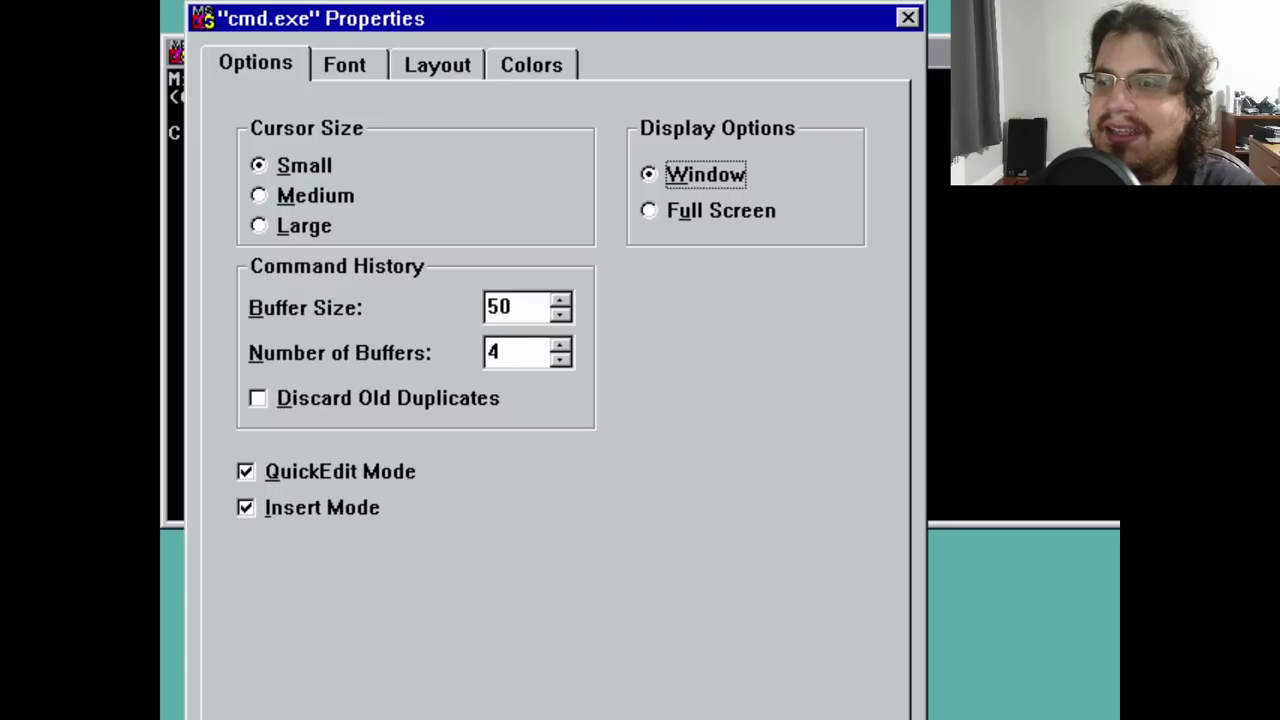
{"action": "key", "text": "shift+Tab"}
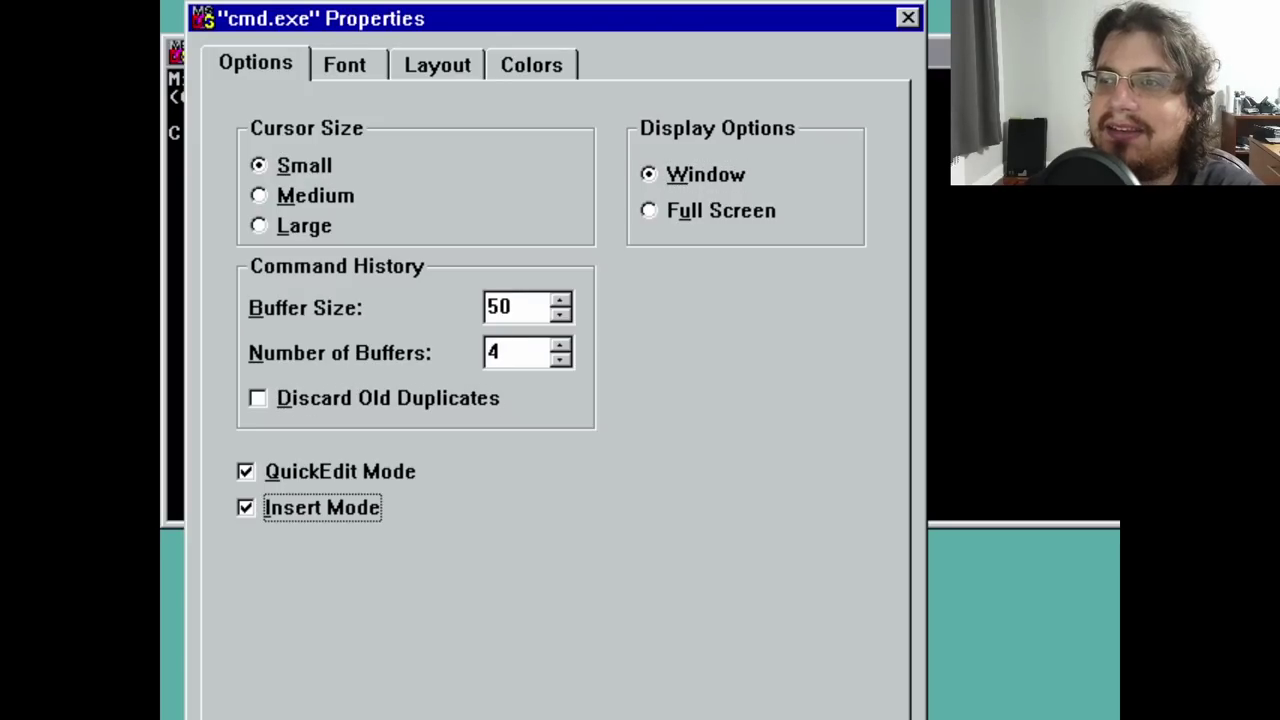
{"action": "key", "text": "Tab"}
{"action": "key", "text": "Tab"}
{"action": "key", "text": "Tab"}
{"action": "key", "text": "Tab"}
{"action": "key", "text": "Tab"}
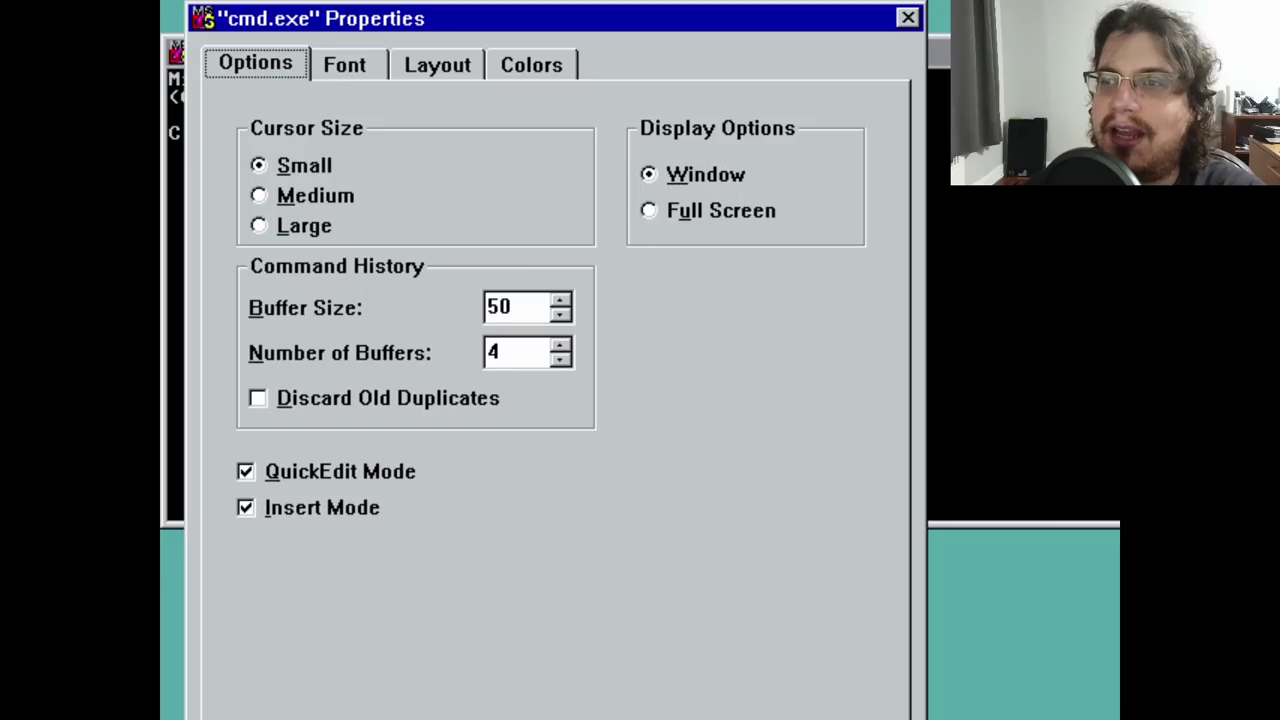
{"action": "key", "text": "shift+Tab"}
{"action": "key", "text": "Right"}
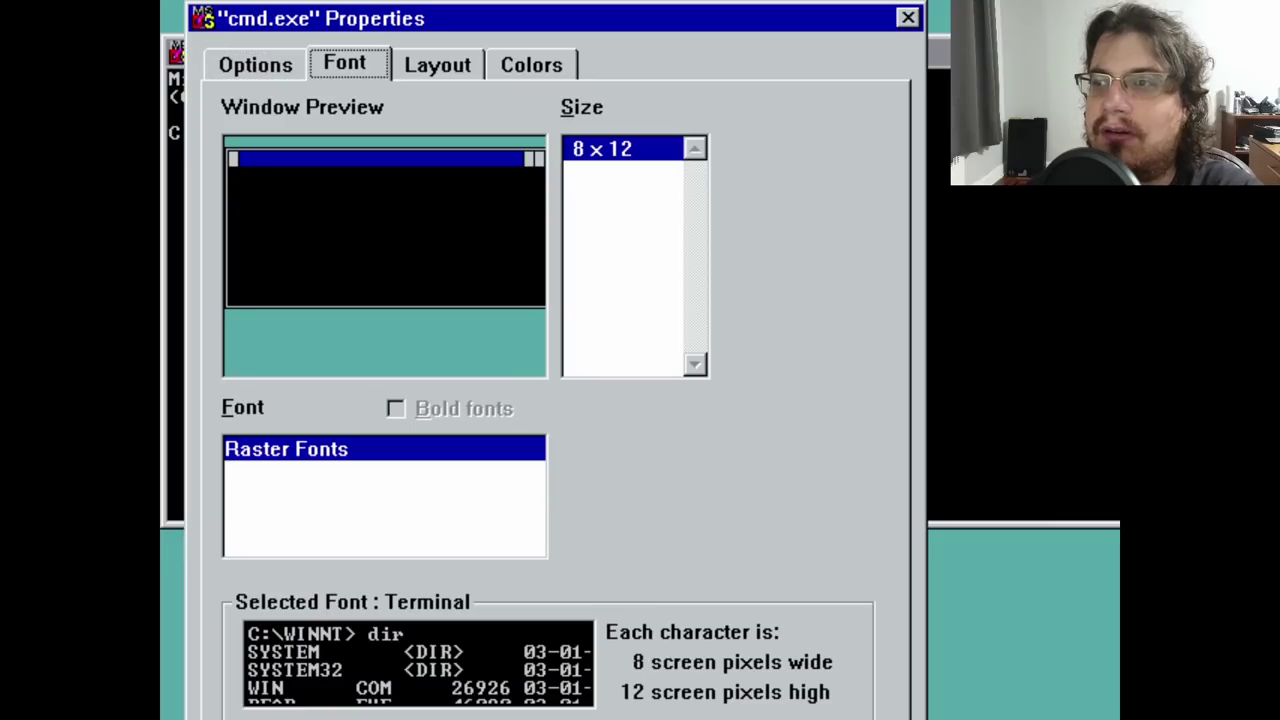
{"action": "key", "text": "Tab"}
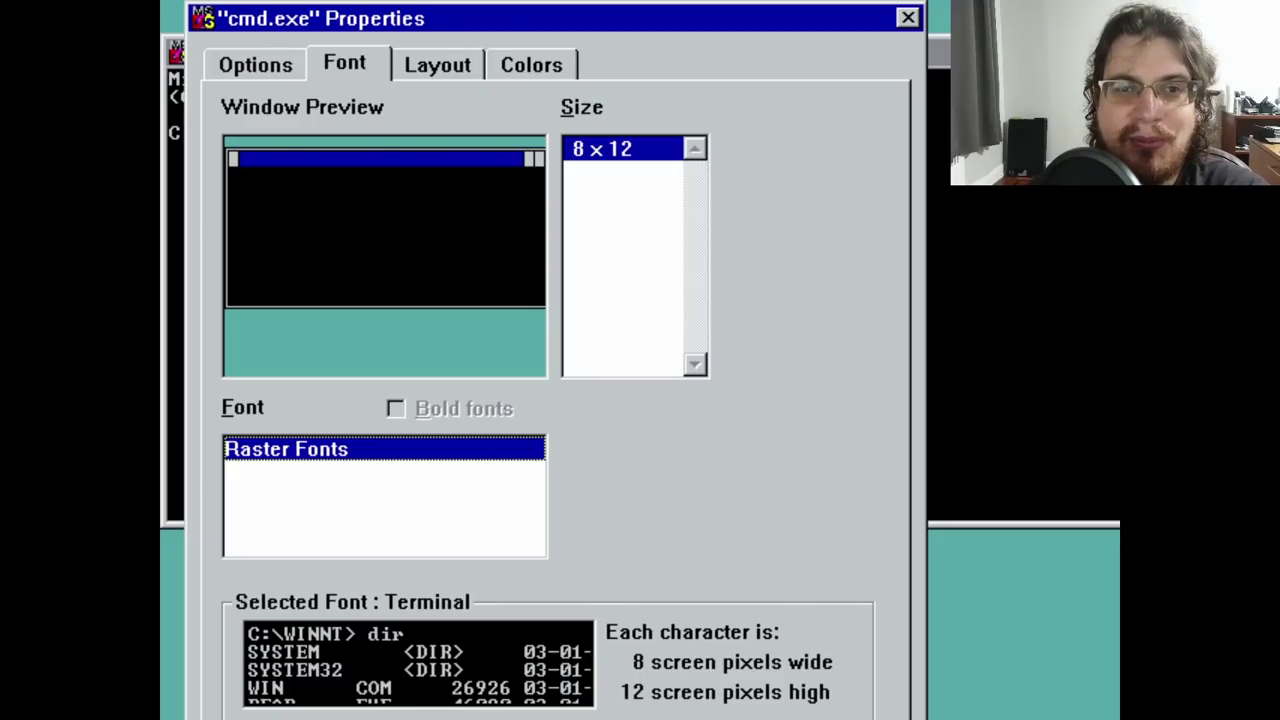
{"action": "key", "text": "shift+Tab"}
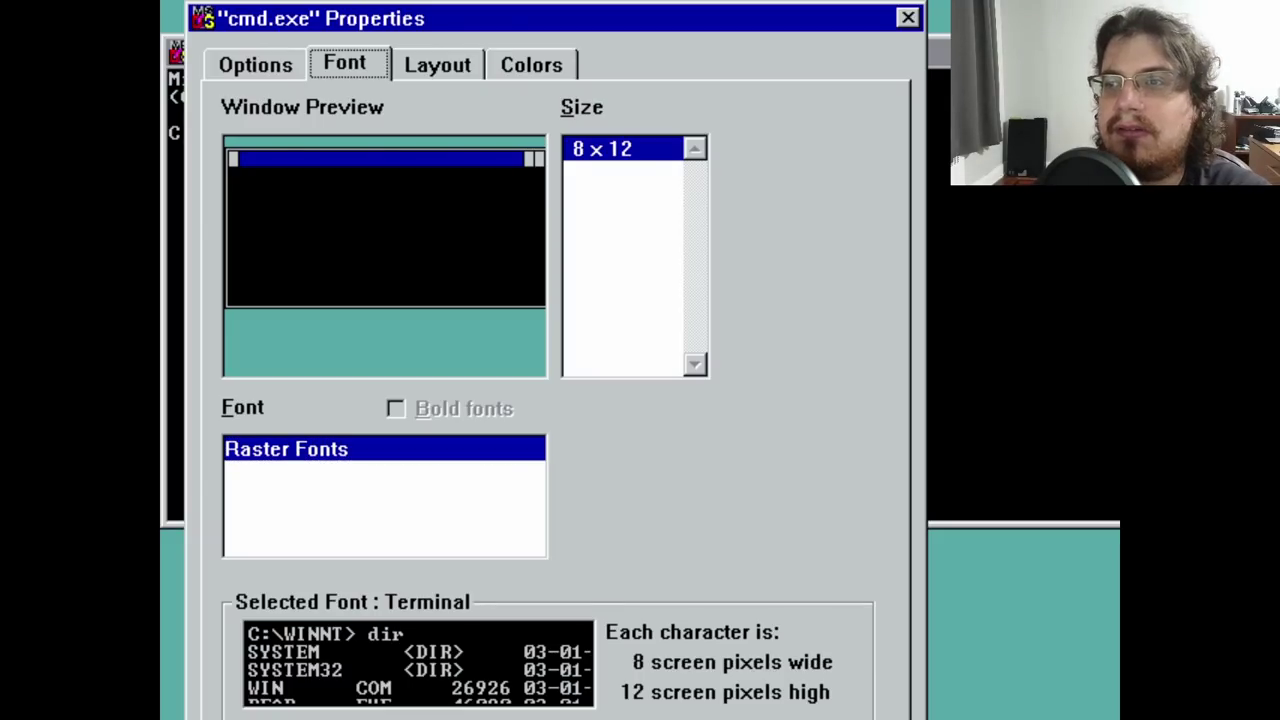
{"action": "key", "text": "Right"}
{"action": "key", "text": "Right"}
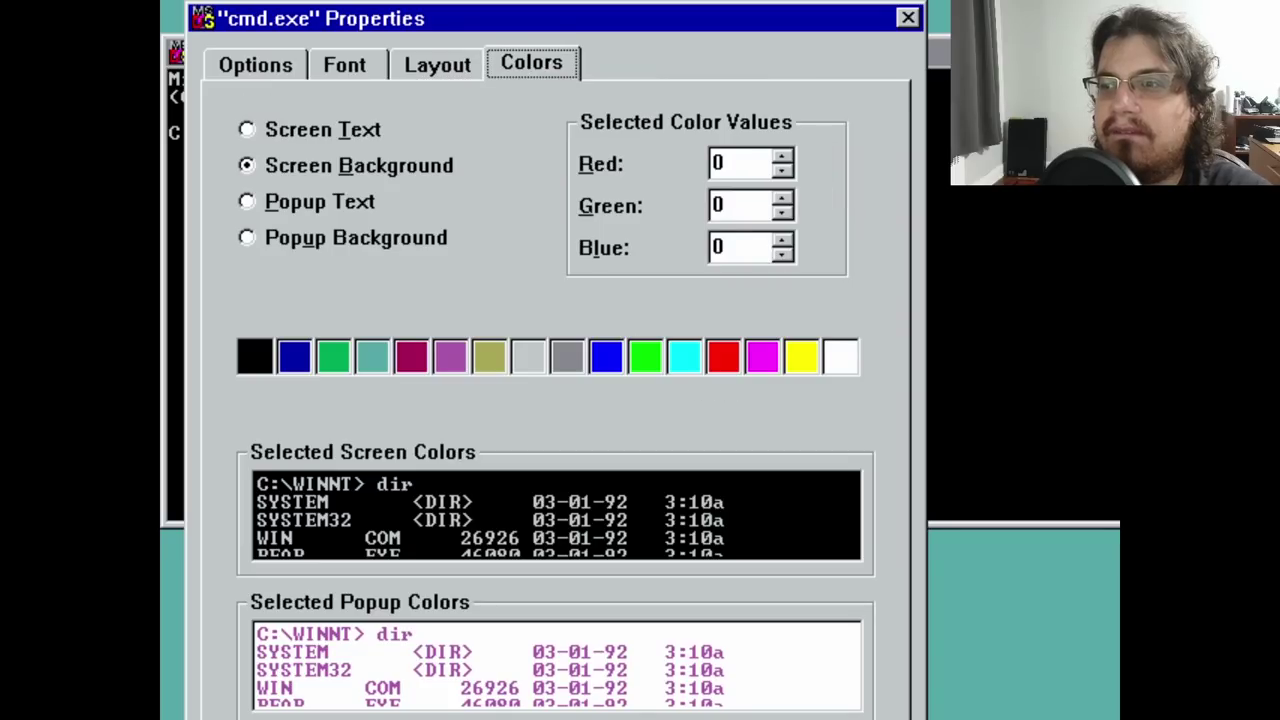
- Try a magenta screen background and blue text, then discard the colour changes
{"action": "key", "text": "Tab"}
{"action": "key", "text": "Down"}
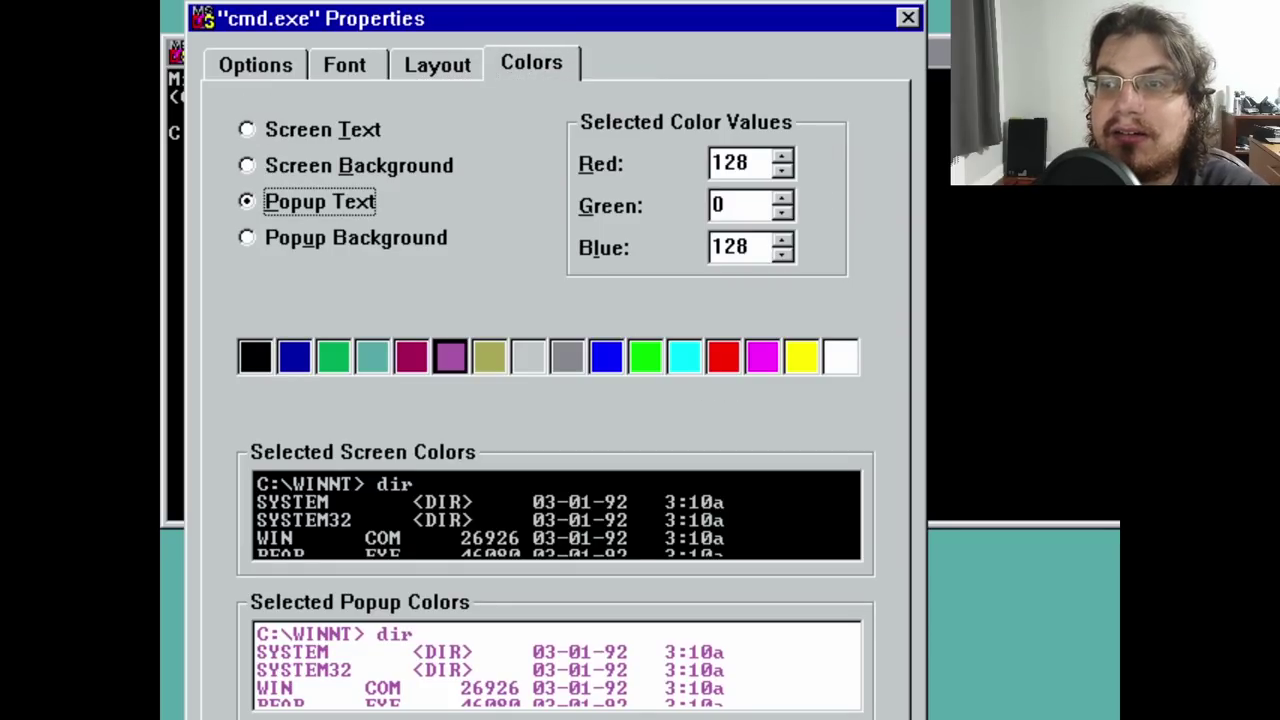
{"action": "key", "text": "Up"}
{"action": "key", "text": "Tab"}
{"action": "key", "text": "Right"}
{"action": "key", "text": "Right"}
{"action": "key", "text": "Right"}
{"action": "key", "text": "Right"}
{"action": "key", "text": "Right"}
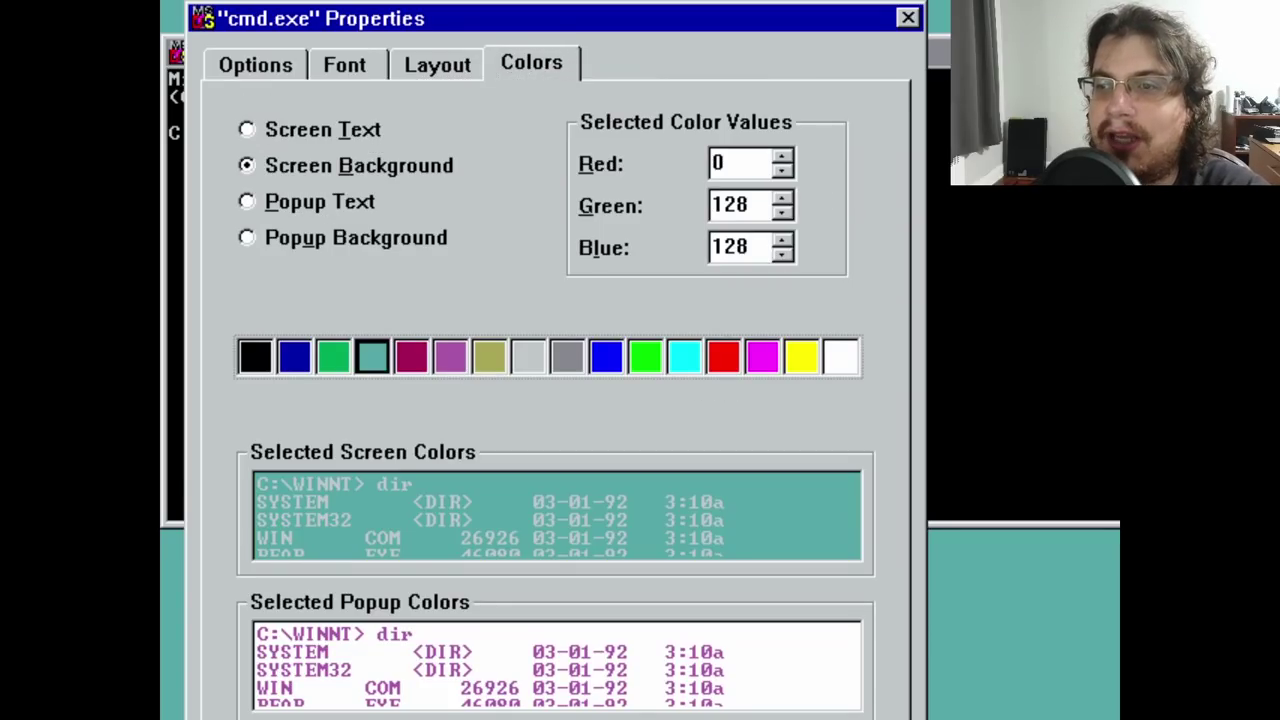
{"action": "key", "text": "Left"}
{"action": "key", "text": "Right"}
{"action": "key", "text": "Right"}
{"action": "key", "text": "Right"}
{"action": "key", "text": "Right"}
{"action": "key", "text": "Right"}
{"action": "key", "text": "Right"}
{"action": "key", "text": "Right"}
{"action": "key", "text": "Right"}
{"action": "key", "text": "Right"}
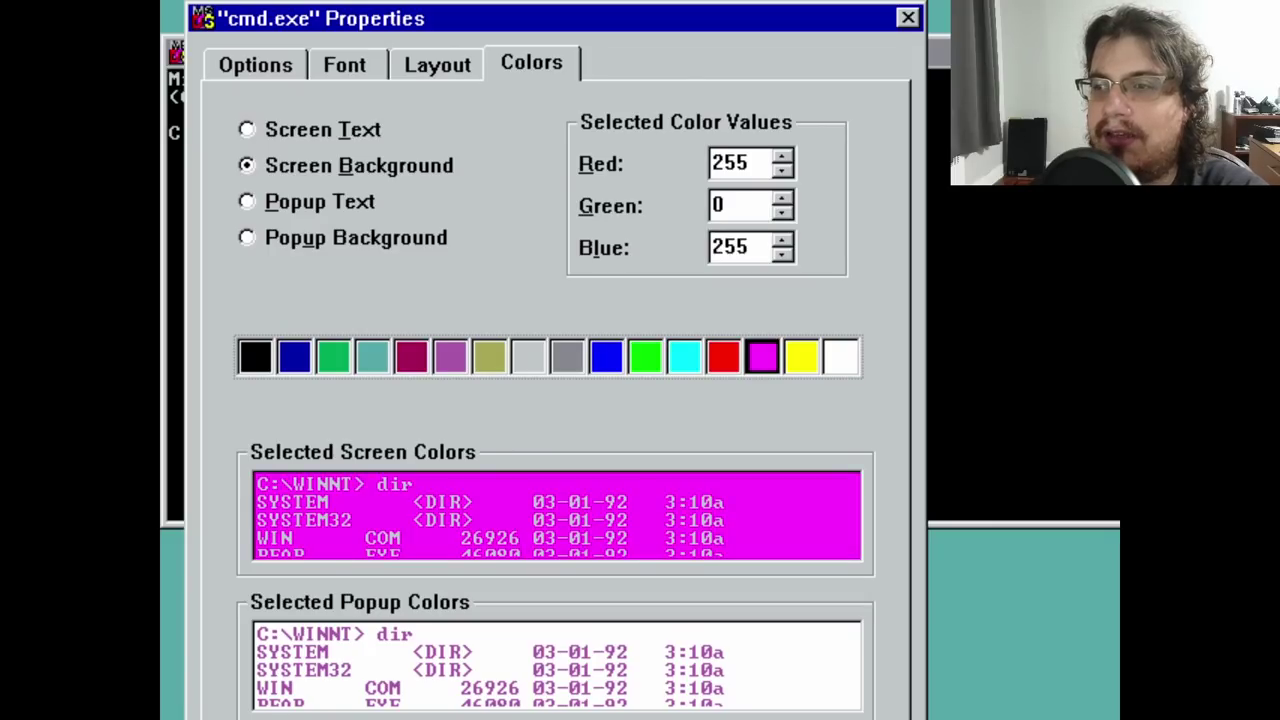
{"action": "key", "text": "shift+Tab"}
{"action": "key", "text": "Up"}
{"action": "key", "text": "Tab"}
{"action": "key", "text": "Right"}
{"action": "key", "text": "Right"}
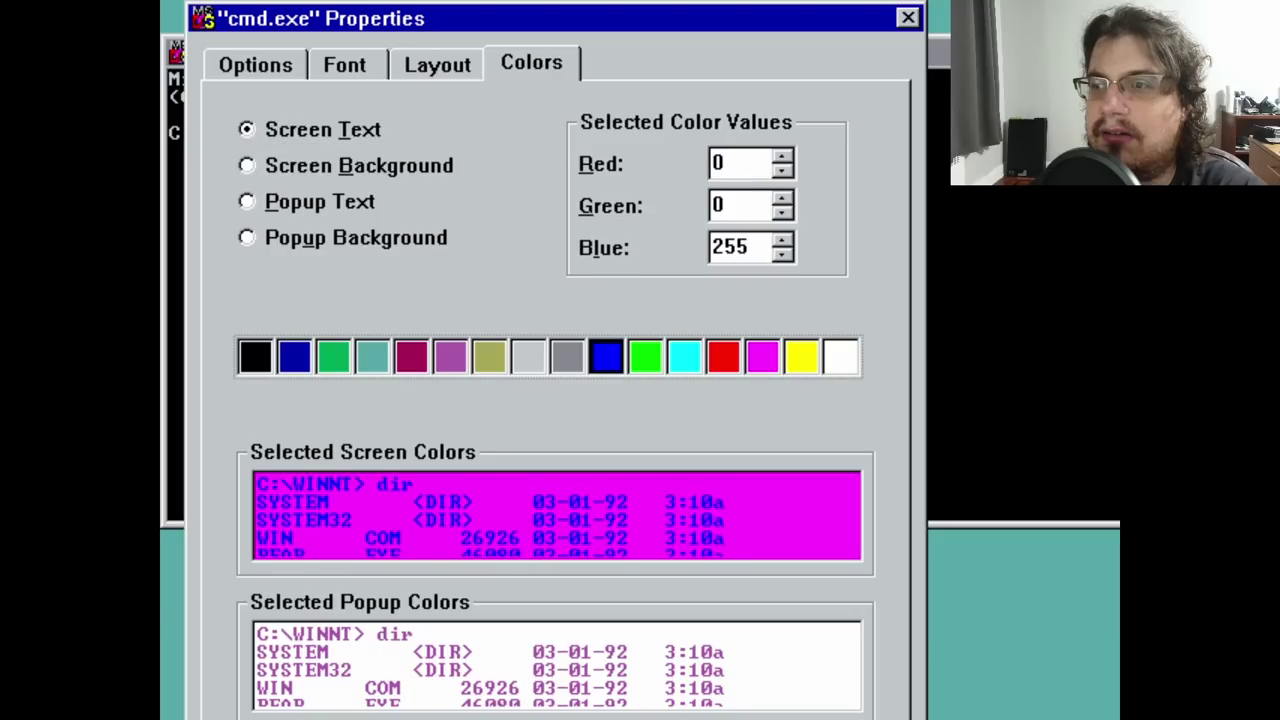
{"action": "key", "text": "Escape"}
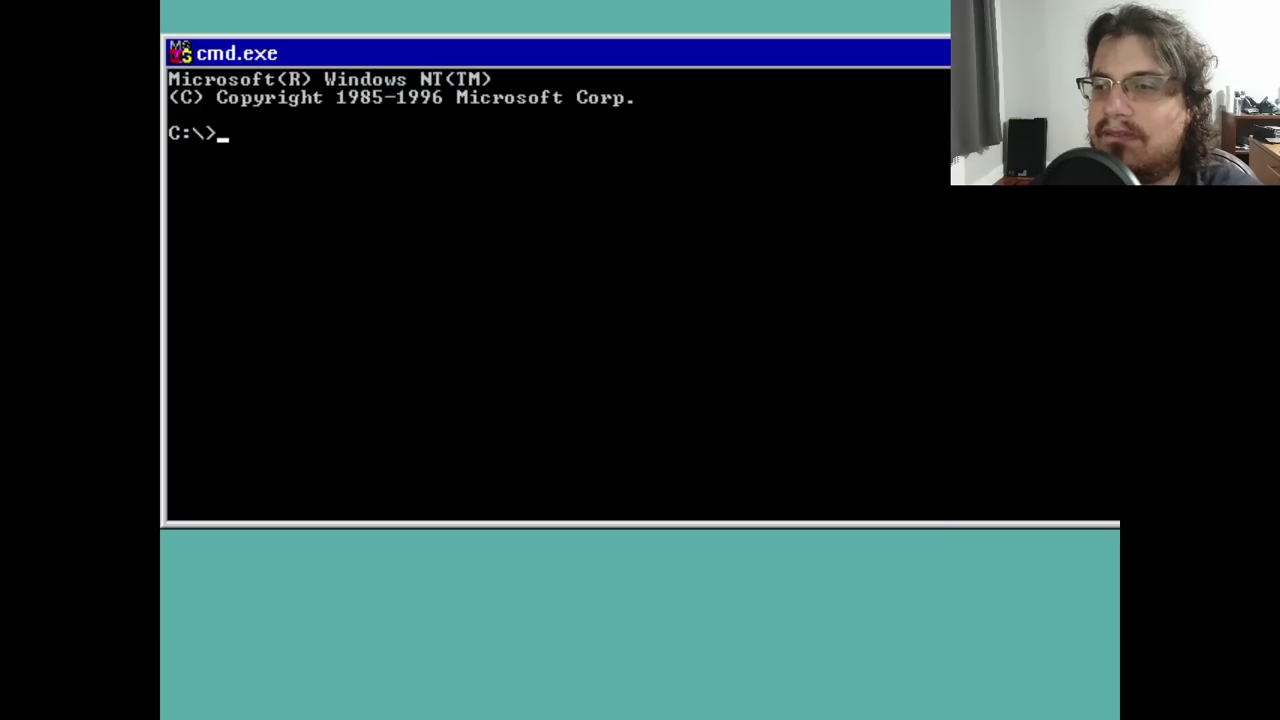
- Reopen the console Properties, keeping the cursor size small
{"action": "key", "text": "alt+space"}
{"action": "key", "text": "Up"}
{"action": "key", "text": "Up"}
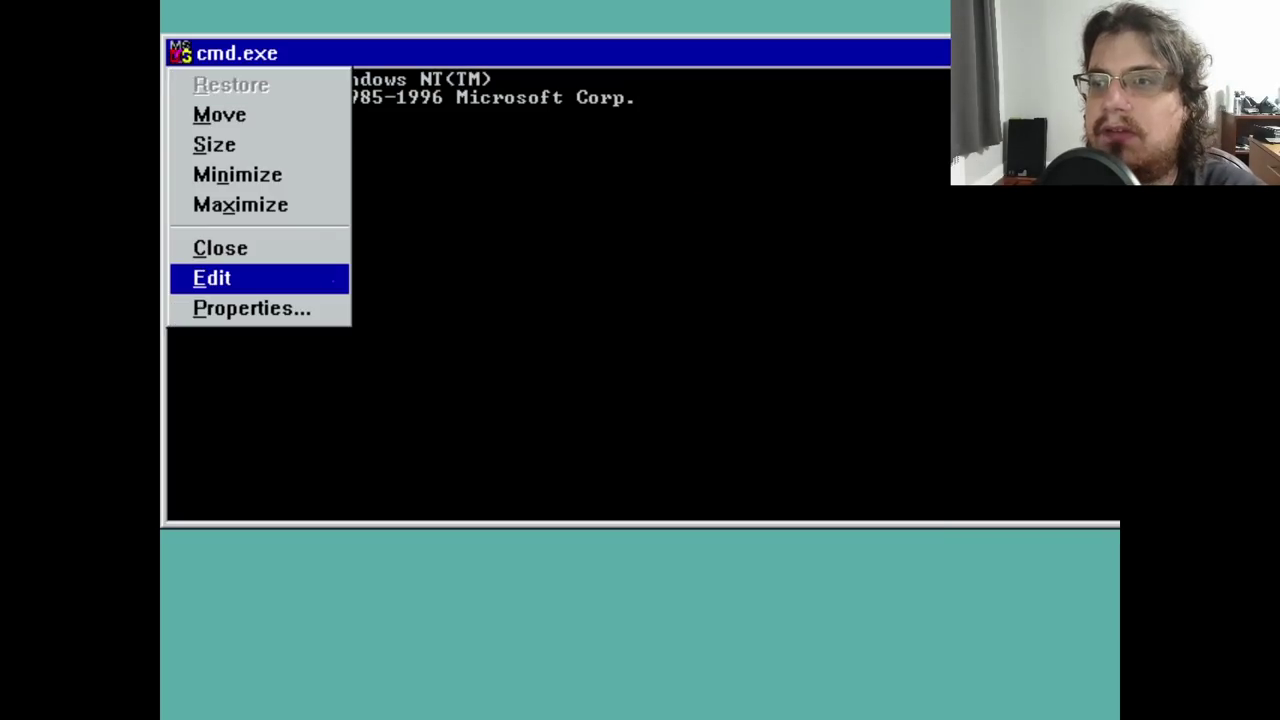
{"action": "key", "text": "Down"}
{"action": "key", "text": "Return"}
{"action": "key", "text": "Up"}
{"action": "key", "text": "Down"}
{"action": "key", "text": "Tab"}
{"action": "key", "text": "Tab"}
{"action": "key", "text": "Tab"}
{"action": "key", "text": "Tab"}
{"action": "key", "text": "Tab"}
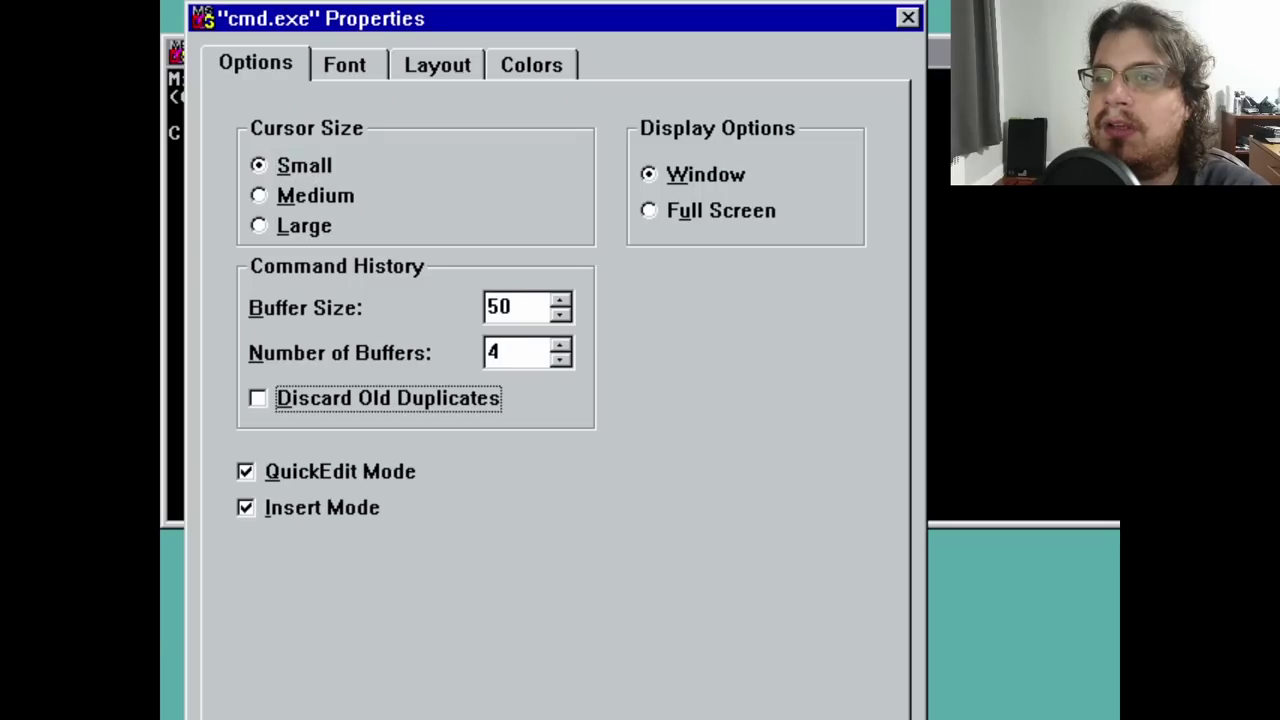
{"action": "key", "text": "Tab"}
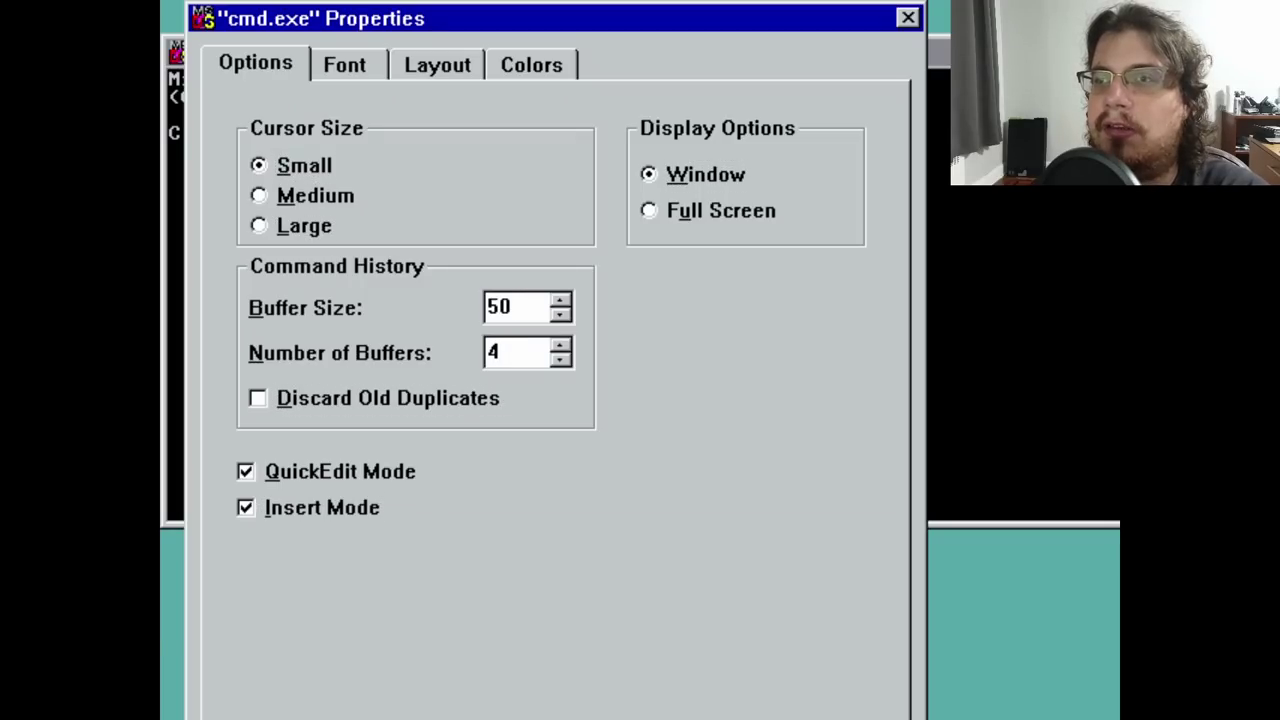
{"action": "key", "text": "Tab"}
{"action": "key", "text": "Right"}
- Set the screen background to magenta (255, 0, 255) and the screen text to dark grey
{"action": "key", "text": "Right"}
{"action": "key", "text": "Right"}
{"action": "key", "text": "Tab"}
{"action": "key", "text": "Down"}
{"action": "key", "text": "Down"}
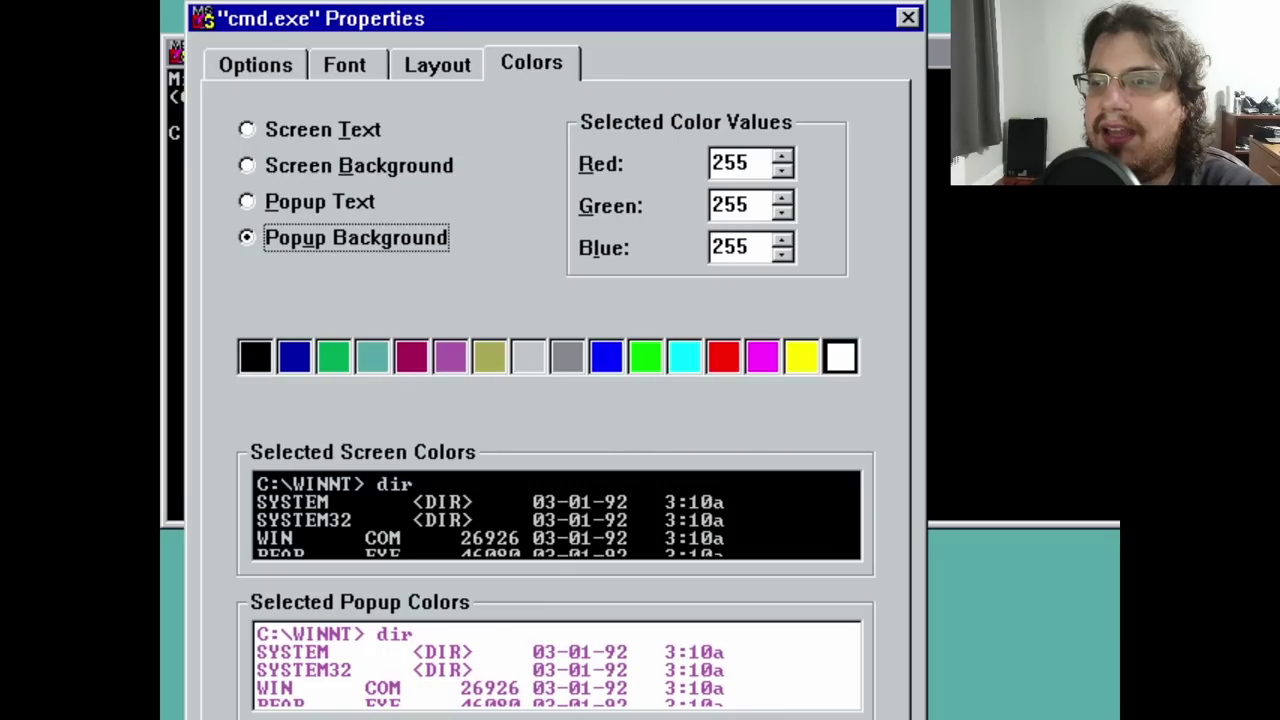
{"action": "key", "text": "Up"}
{"action": "key", "text": "Up"}
{"action": "key", "text": "Tab"}
{"action": "key", "text": "Right"}
{"action": "key", "text": "Right"}
{"action": "key", "text": "Right"}
{"action": "key", "text": "Right"}
{"action": "key", "text": "Right"}
{"action": "key", "text": "Right"}
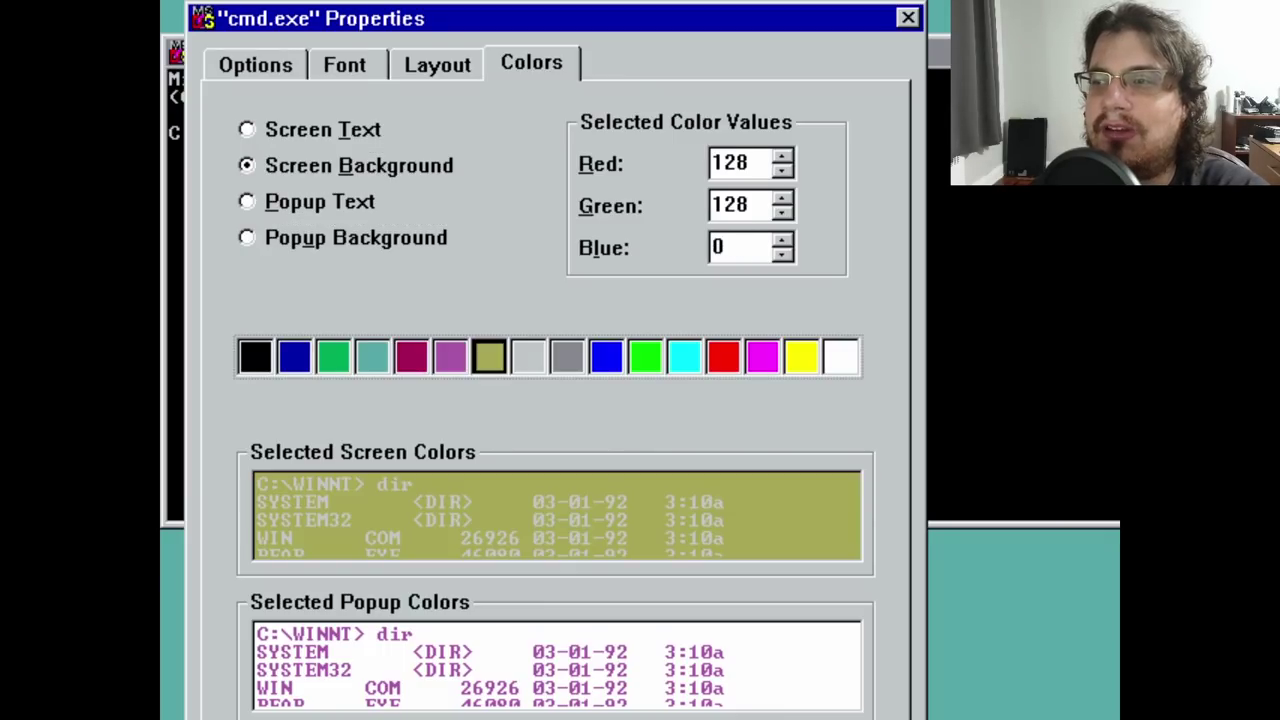
{"action": "key", "text": "Right"}
{"action": "key", "text": "Right"}
{"action": "key", "text": "Right"}
{"action": "key", "text": "Right"}
{"action": "key", "text": "Right"}
{"action": "key", "text": "Right"}
{"action": "key", "text": "Right"}
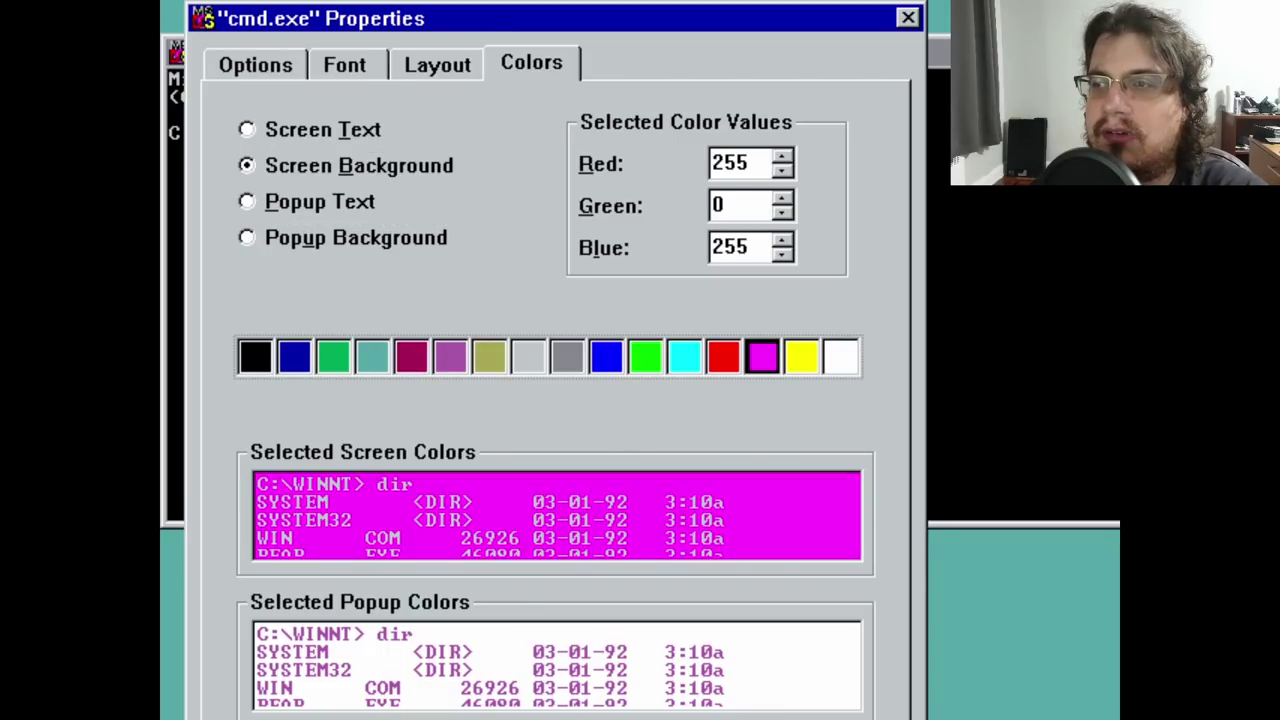
{"action": "key", "text": "Tab"}
{"action": "key", "text": "Tab"}
{"action": "key", "text": "Tab"}
{"action": "key", "text": "Tab"}
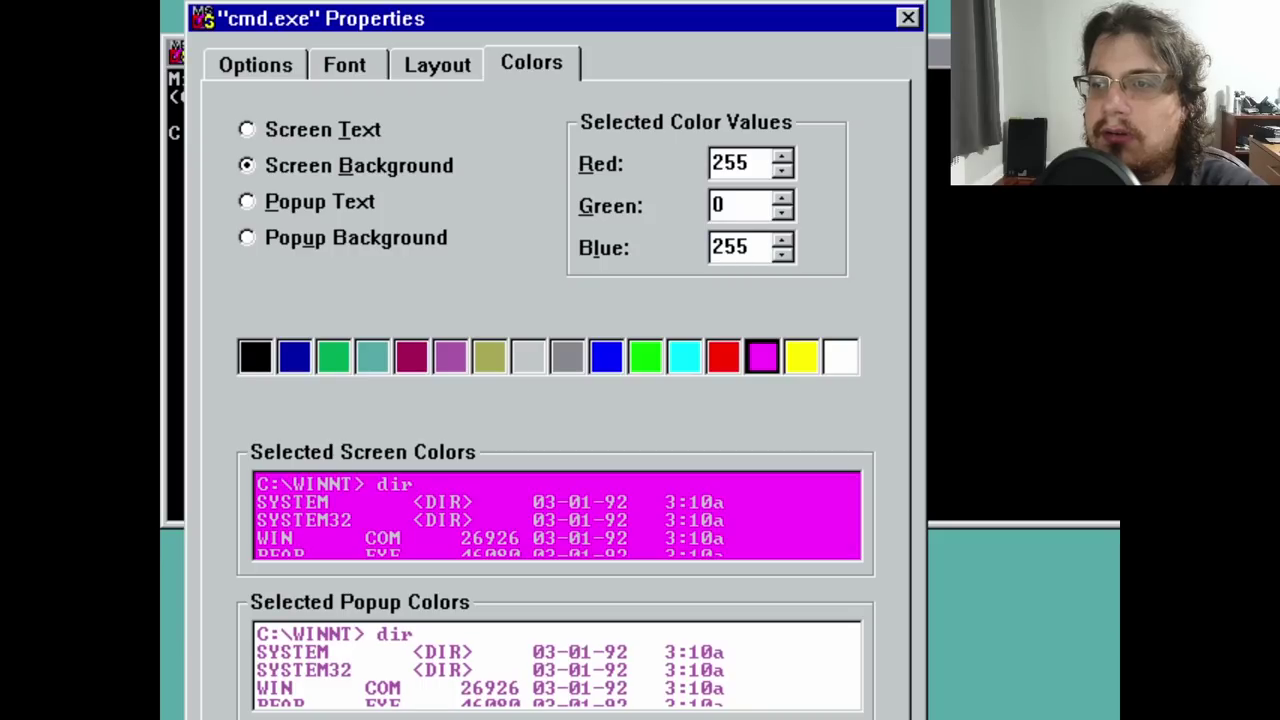
{"action": "key", "text": "Tab"}
{"action": "key", "text": "Tab"}
{"action": "key", "text": "Up"}
{"action": "key", "text": "Right"}
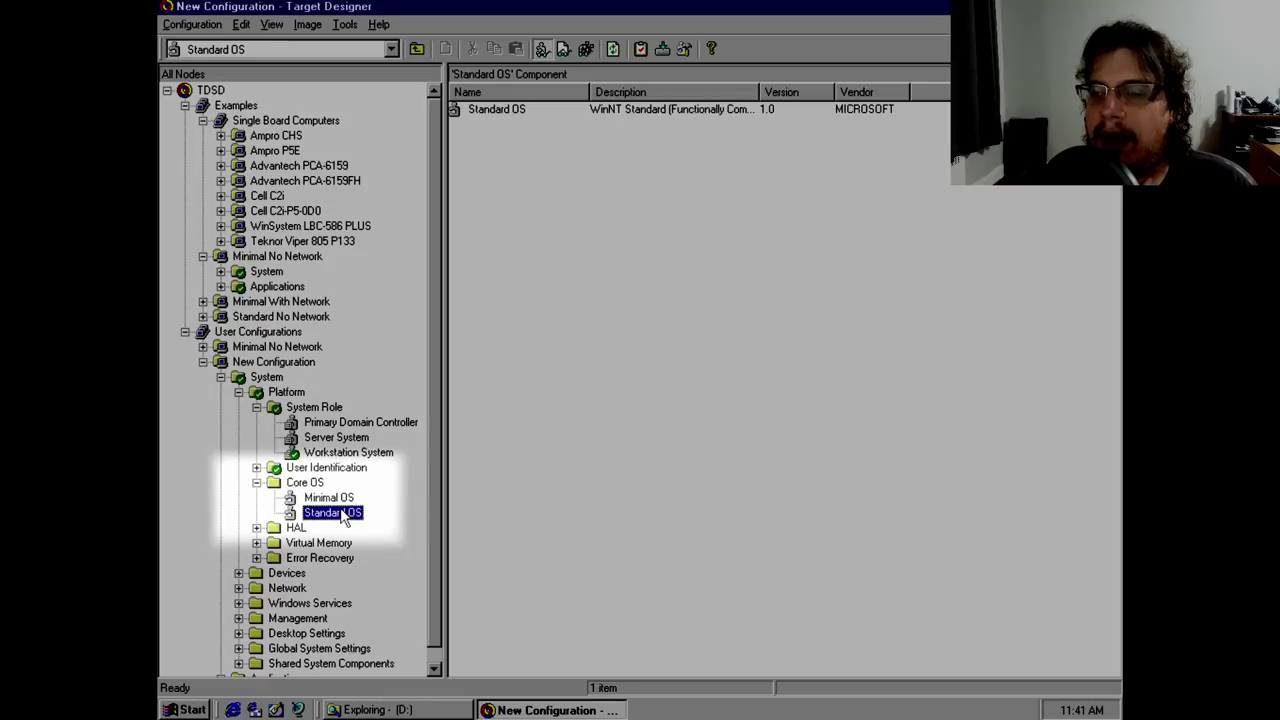
- Widen the Description column and view Minimal OS (WinNT Minimal Kernel) instead of Standard OS
{"action": "right_click", "coordinate": [343, 515]}
{"action": "left_click", "coordinate": [545, 330]}
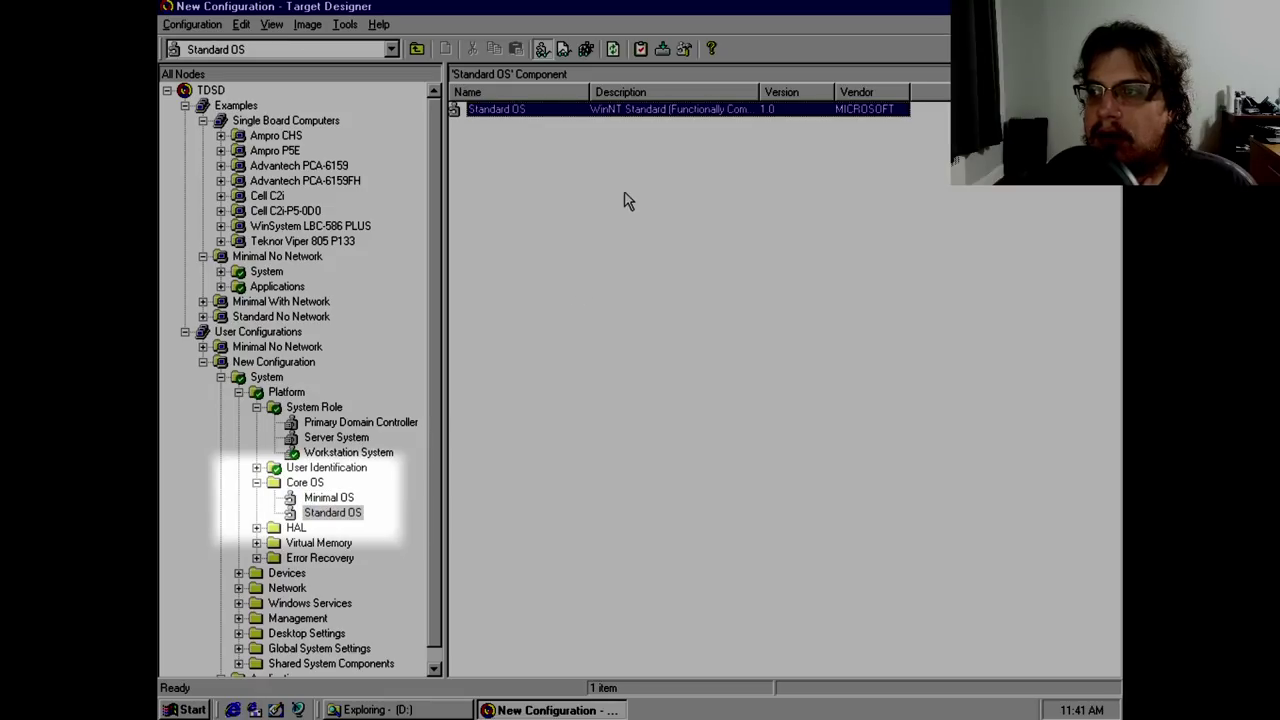
{"action": "left_click_drag", "start_coordinate": [786, 98], "coordinate": [806, 94]}
{"action": "double_click", "coordinate": [806, 92]}
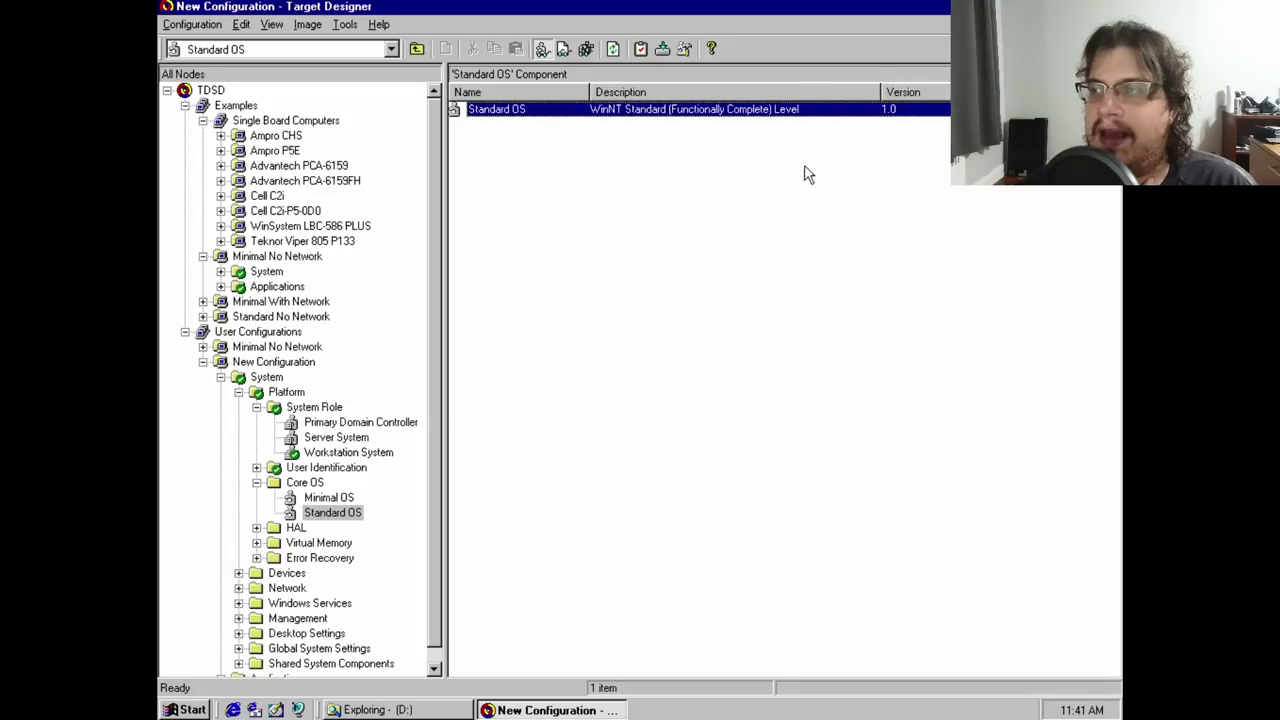
{"action": "left_click", "coordinate": [338, 499]}
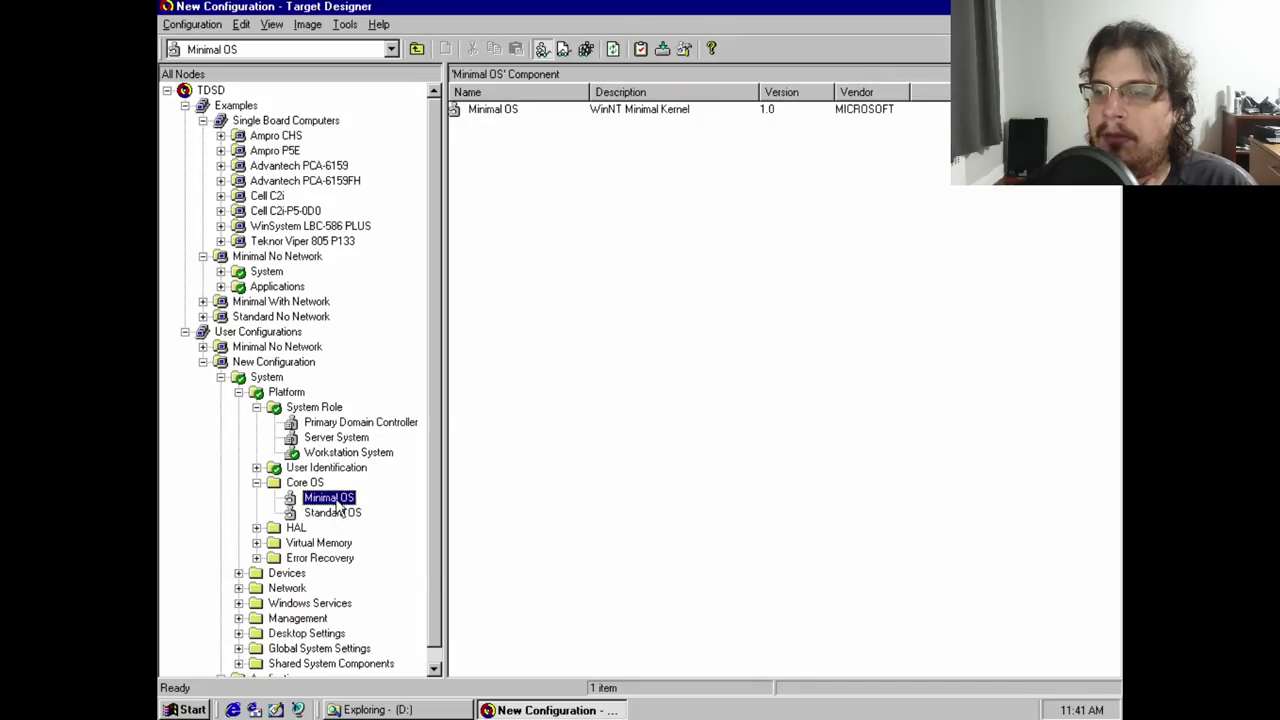
{"action": "left_click", "coordinate": [767, 110]}
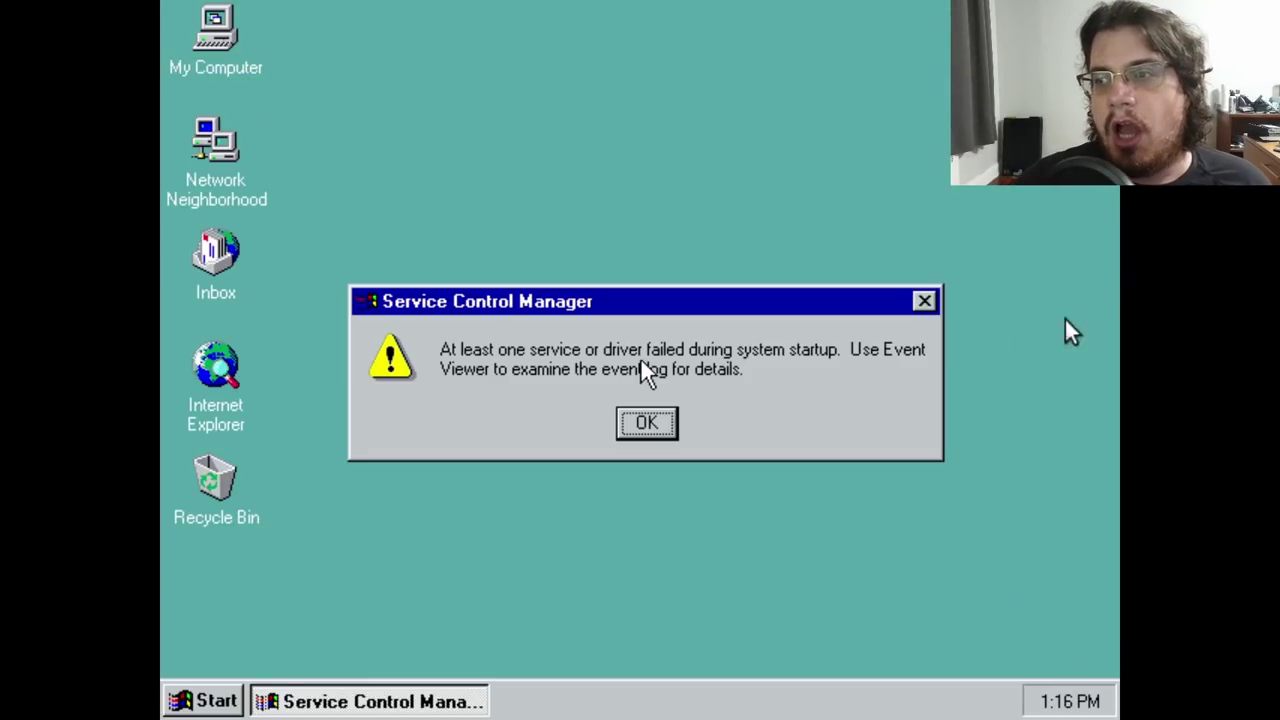
- Dismiss the service failure warning and open the Control Panel from the Start menu
{"action": "left_click", "coordinate": [646, 424]}
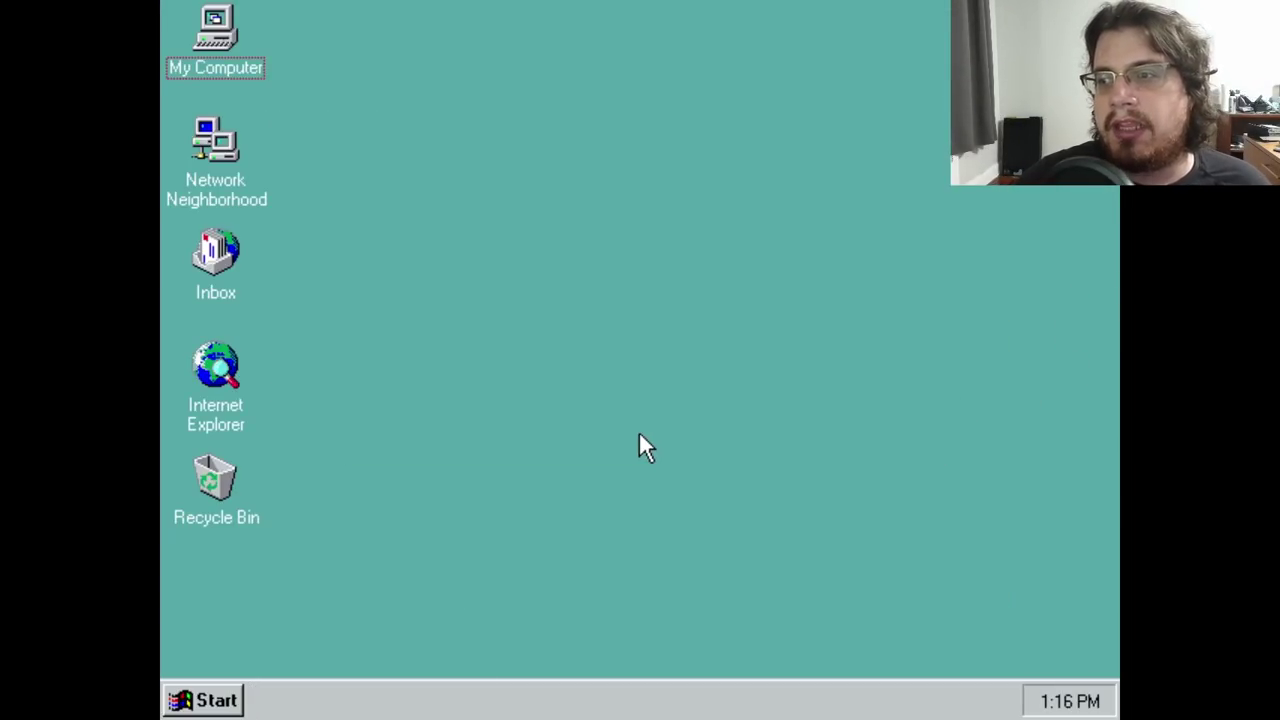
{"action": "left_click", "coordinate": [215, 701]}
{"action": "mouse_move", "coordinate": [294, 449]}
{"action": "left_click", "coordinate": [494, 440]}
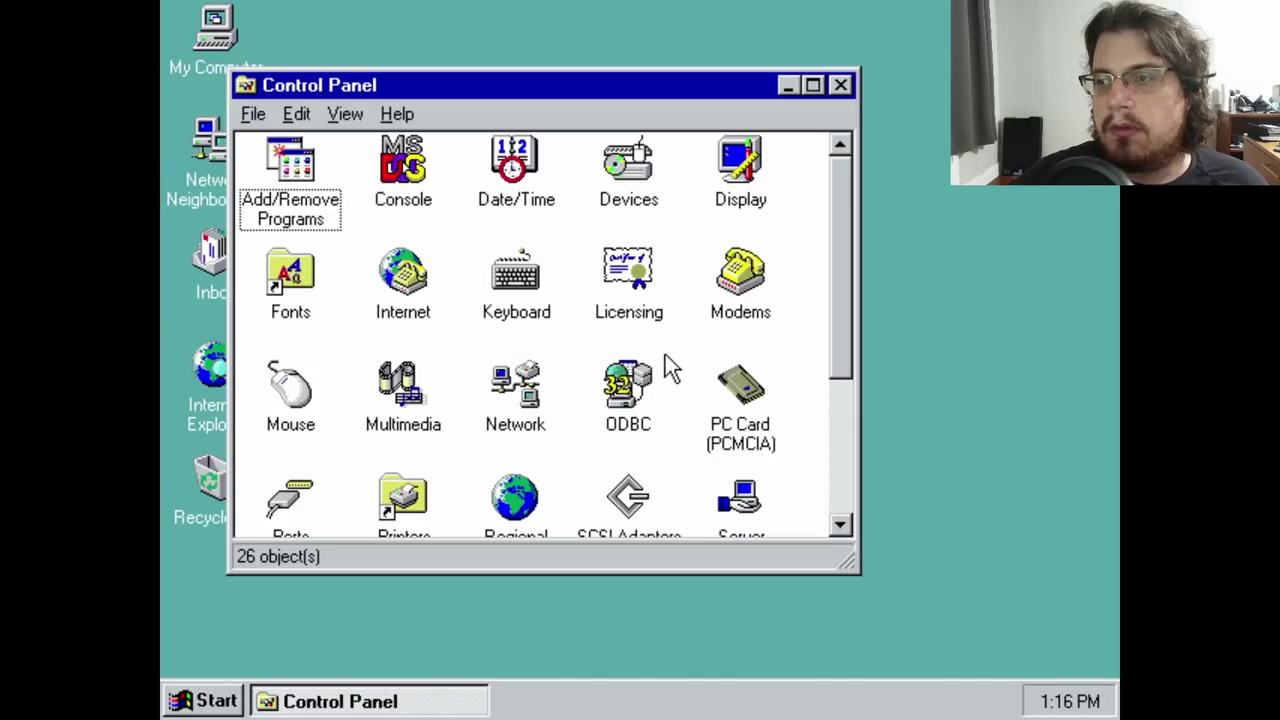
- Inspect the PC Card (PCMCIA) and Devices applets, selecting the AMD PCNET adapter driver
{"action": "double_click", "coordinate": [766, 392]}
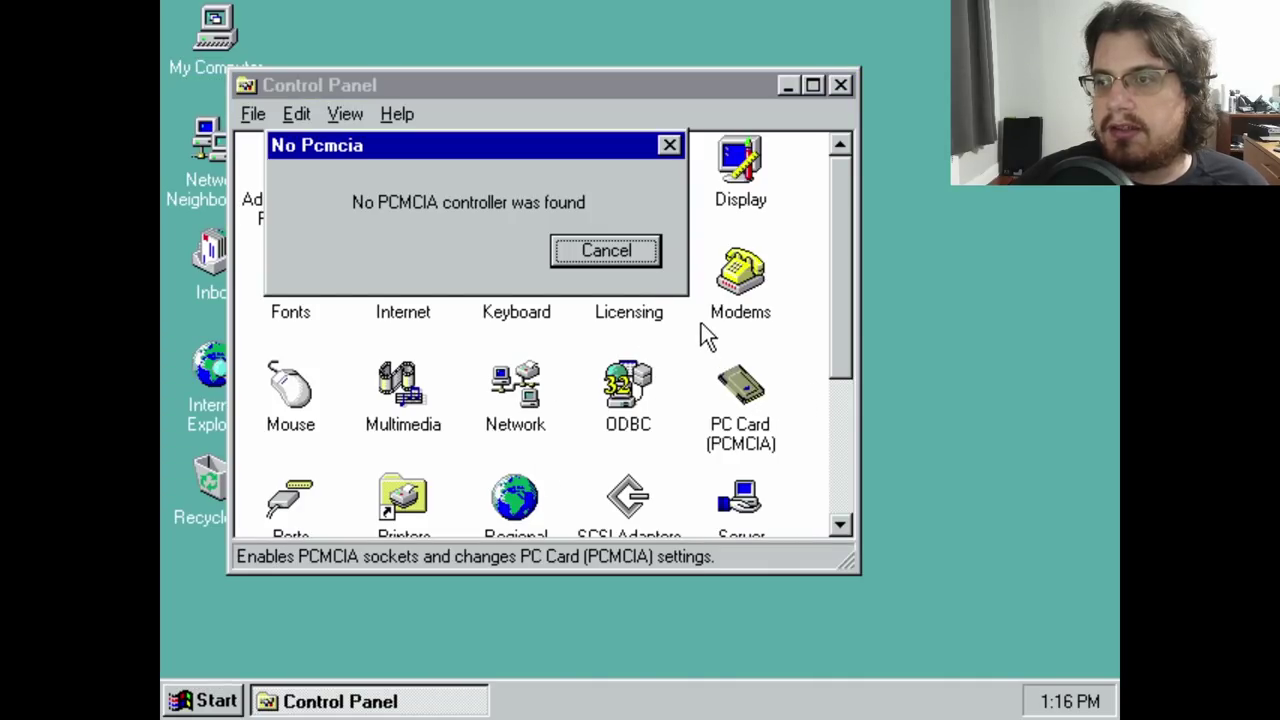
{"action": "left_click", "coordinate": [630, 256]}
{"action": "left_click", "coordinate": [838, 448]}
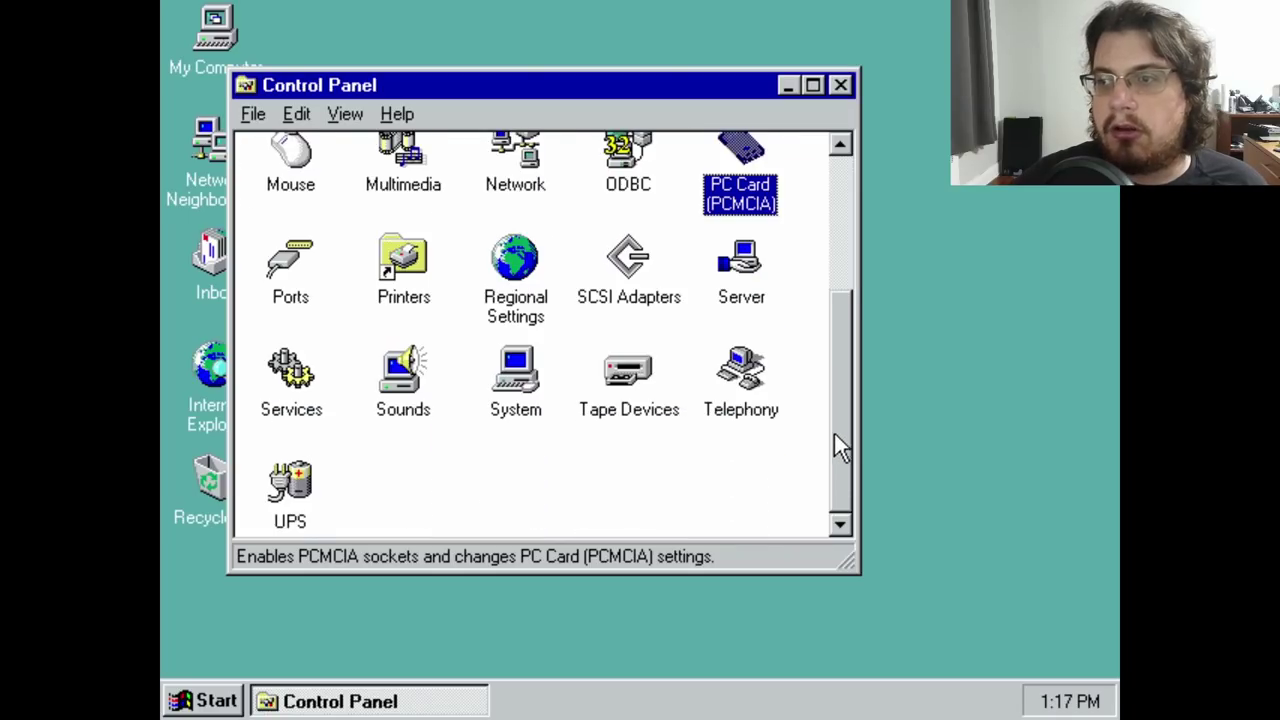
{"action": "left_click_drag", "start_coordinate": [834, 433], "coordinate": [836, 292]}
{"action": "double_click", "coordinate": [630, 195]}
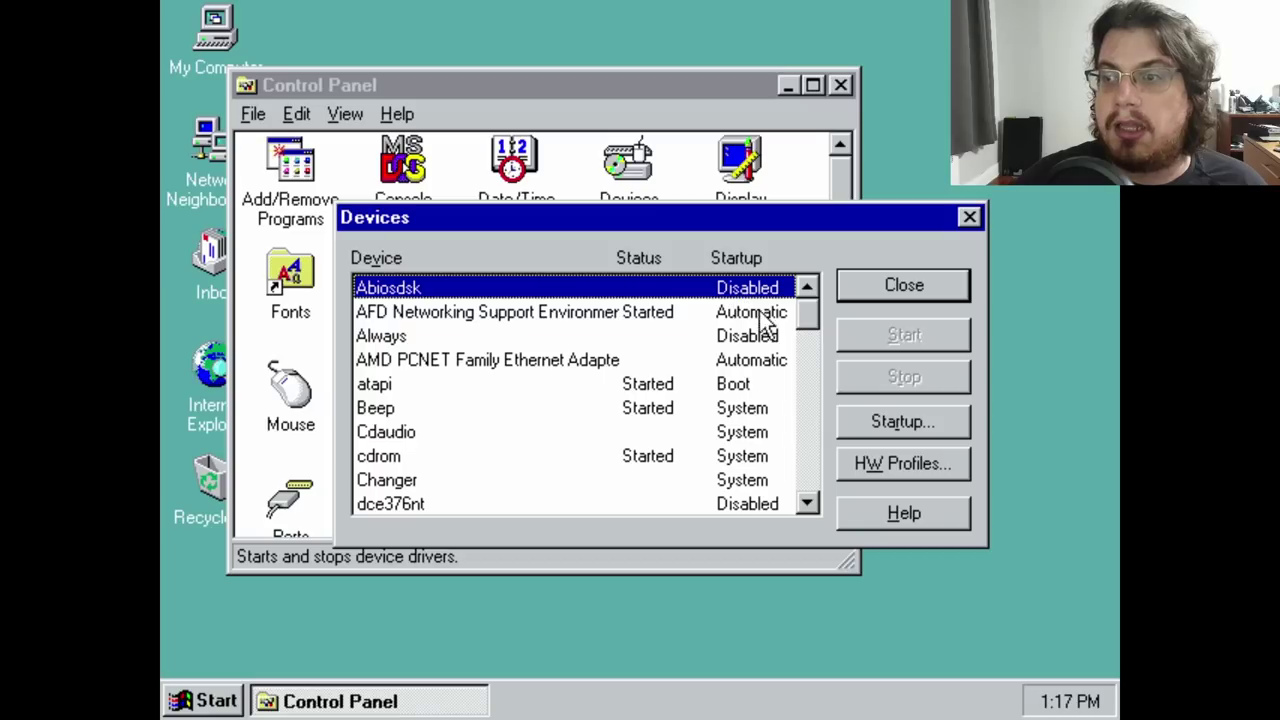
{"action": "left_click", "coordinate": [690, 362]}
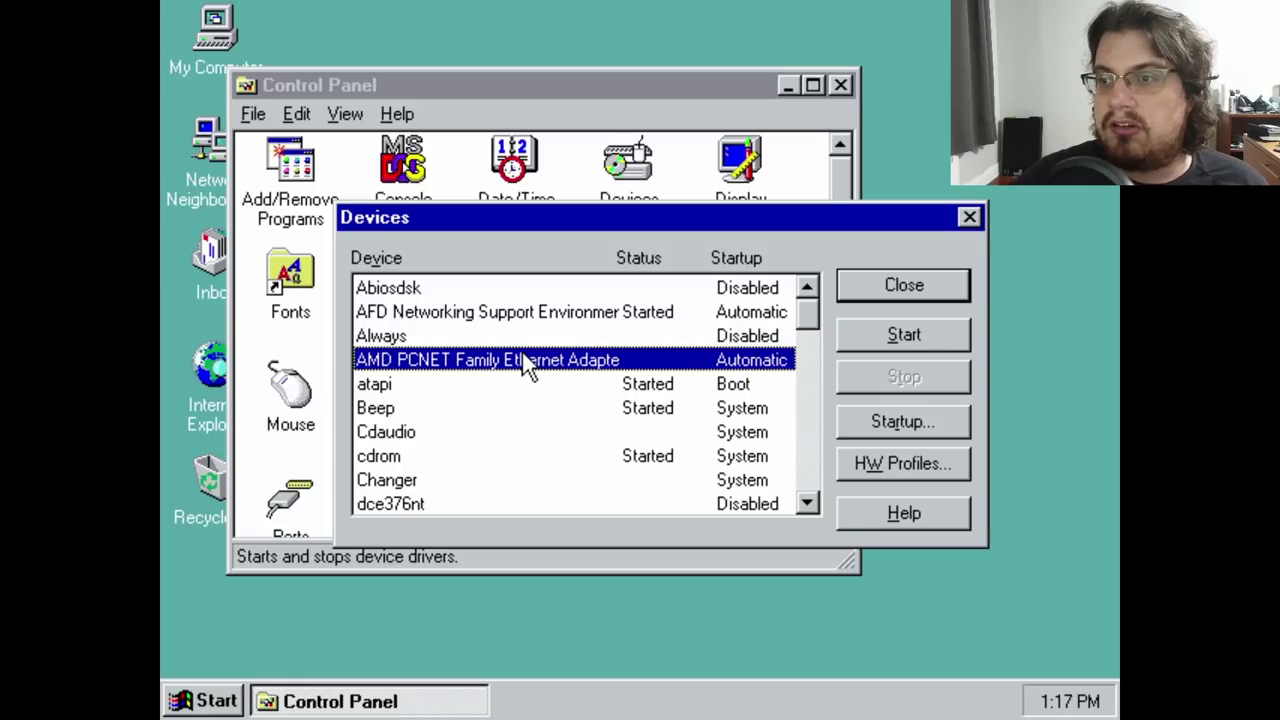
{"action": "left_click", "coordinate": [815, 386]}
{"action": "left_click_drag", "start_coordinate": [809, 335], "coordinate": [809, 452]}
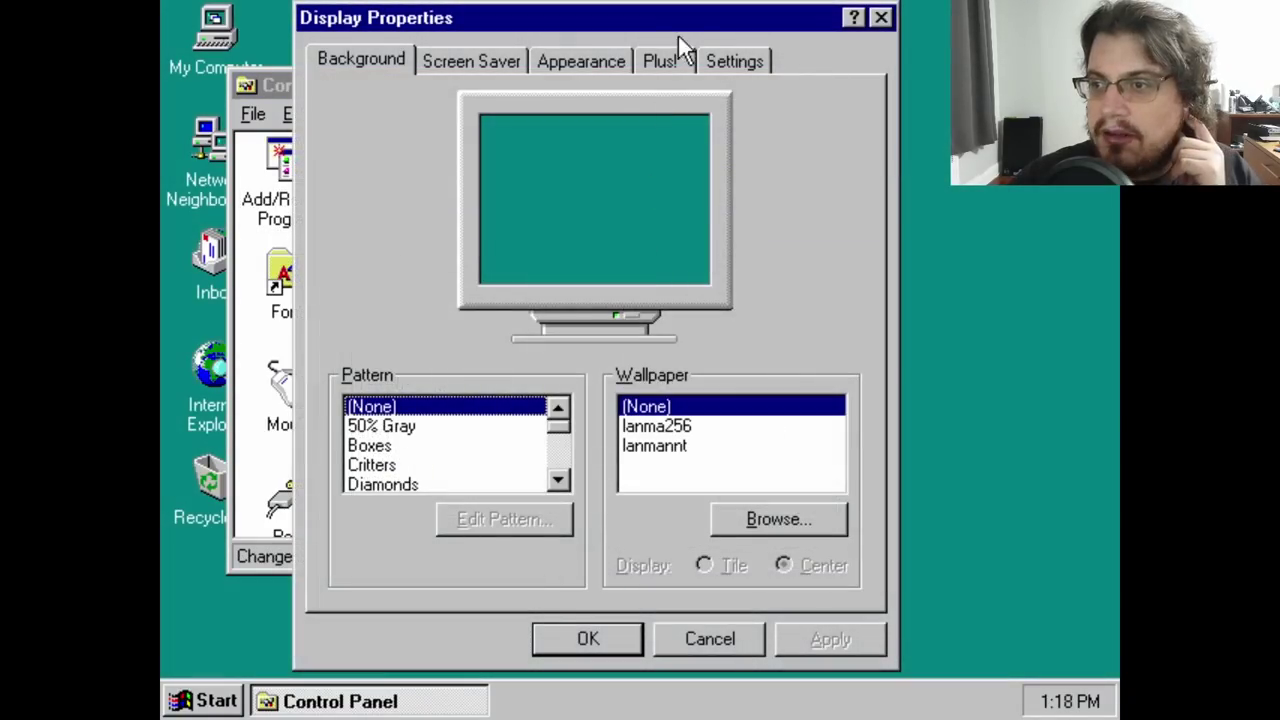
- Set the display to 1024 by 768 with True Color and apply it
{"action": "left_click", "coordinate": [733, 62]}
{"action": "left_click", "coordinate": [640, 470]}
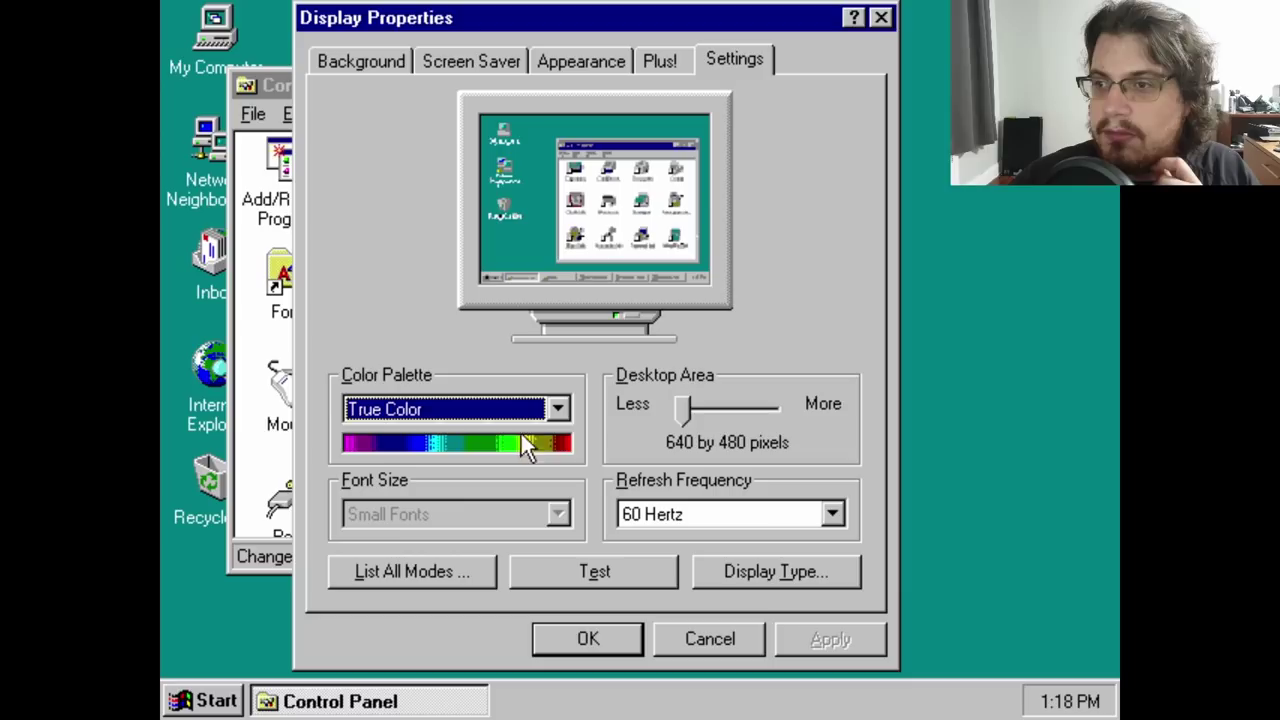
{"action": "left_click", "coordinate": [500, 409]}
{"action": "left_click", "coordinate": [772, 412]}
{"action": "left_click", "coordinate": [772, 410]}
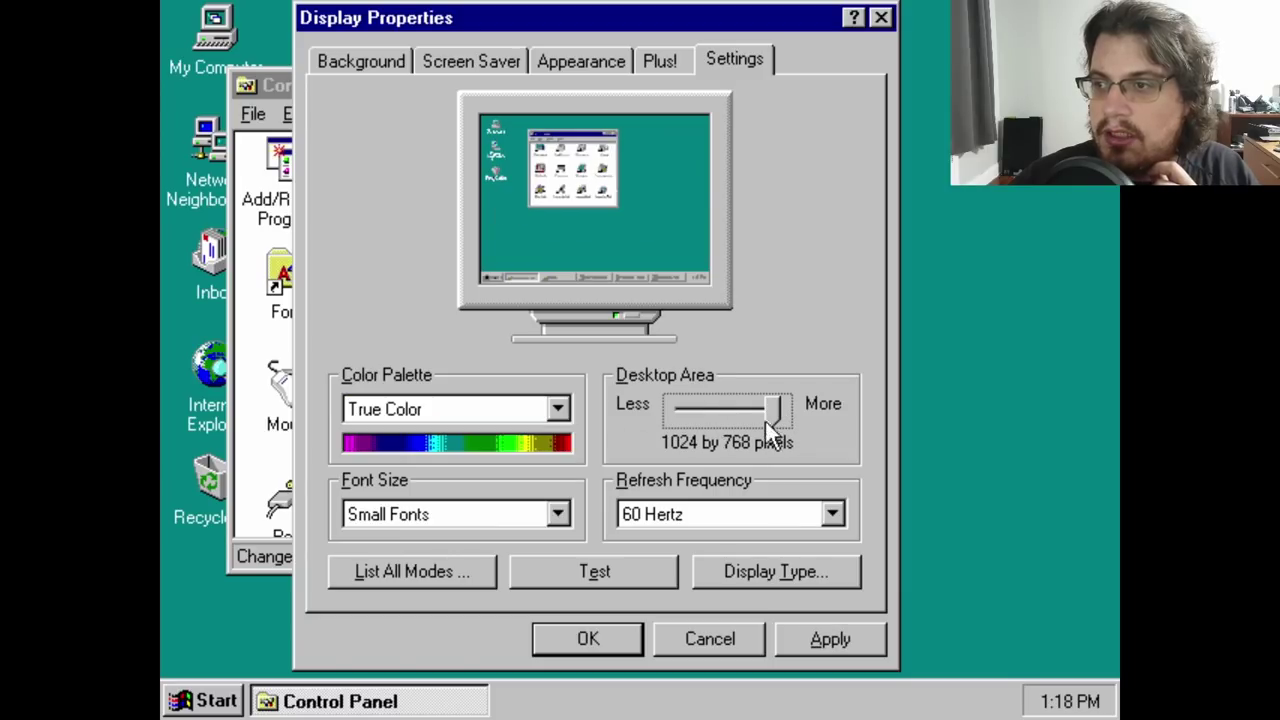
{"action": "left_click", "coordinate": [829, 636]}
{"action": "left_click", "coordinate": [612, 430]}
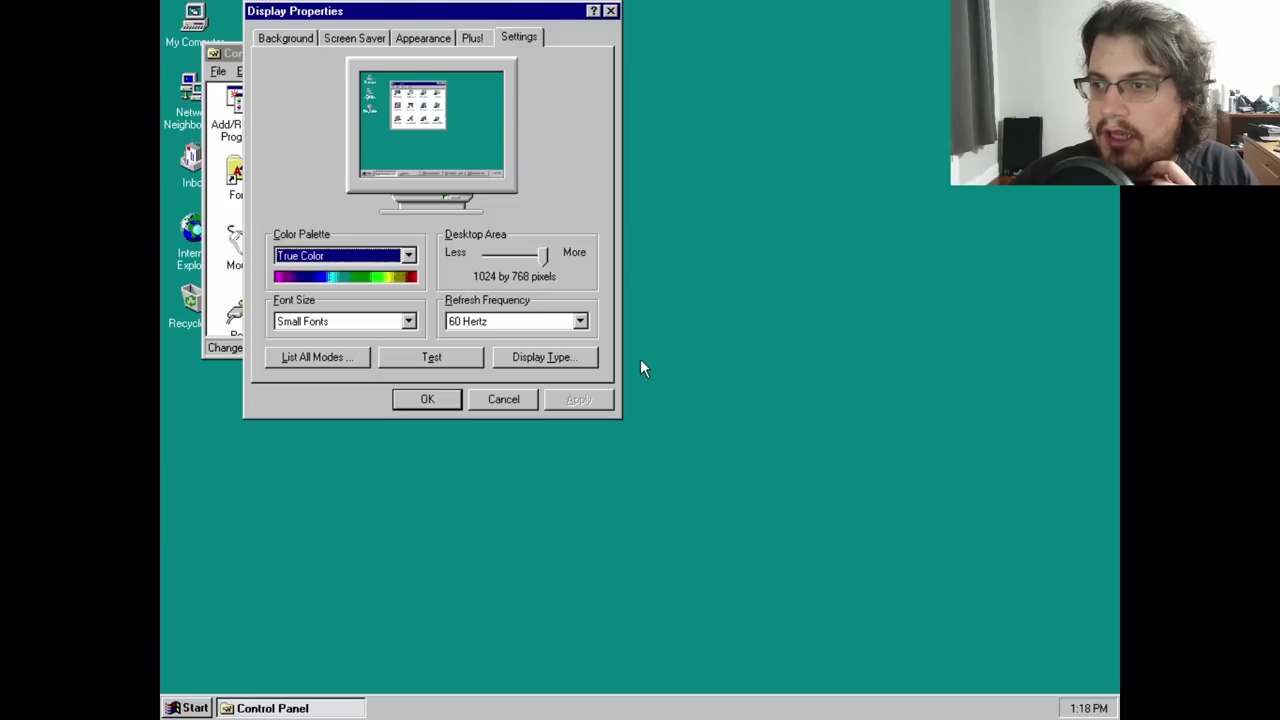
- Pick the lanmannt desktop wallpaper
{"action": "left_click", "coordinate": [287, 38]}
{"action": "left_click", "coordinate": [494, 266]}
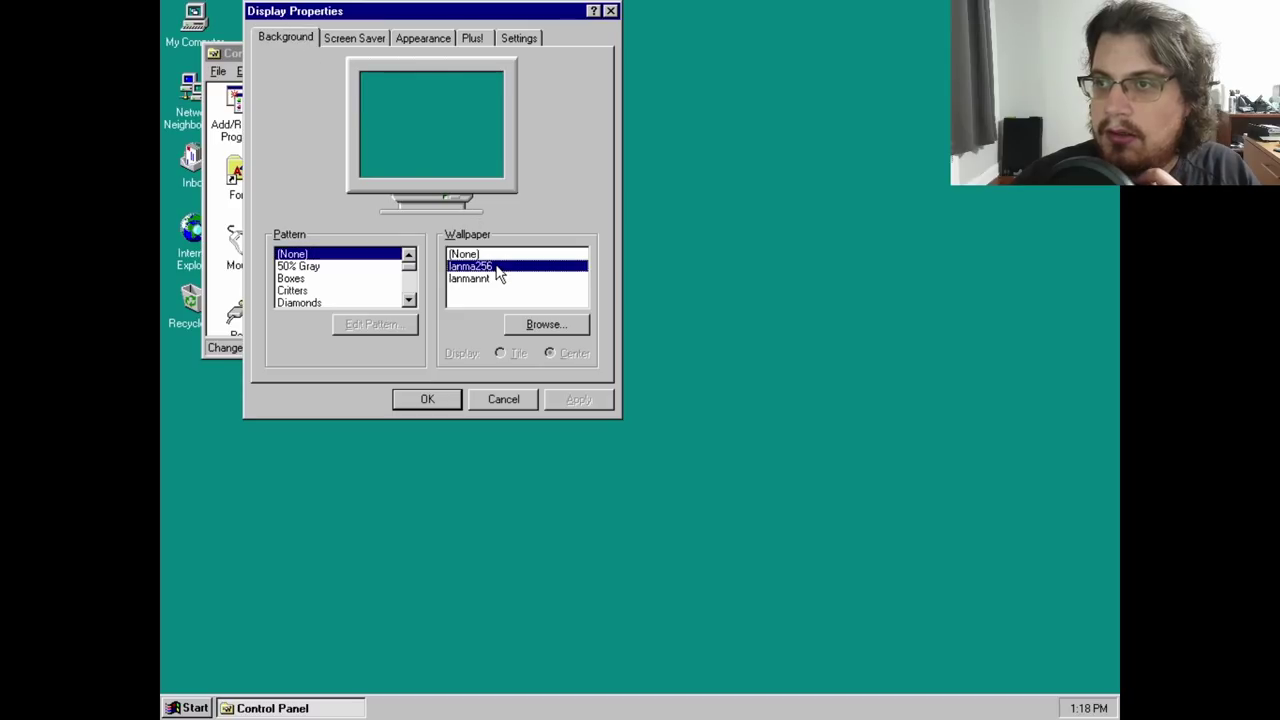
{"action": "left_click", "coordinate": [494, 279]}
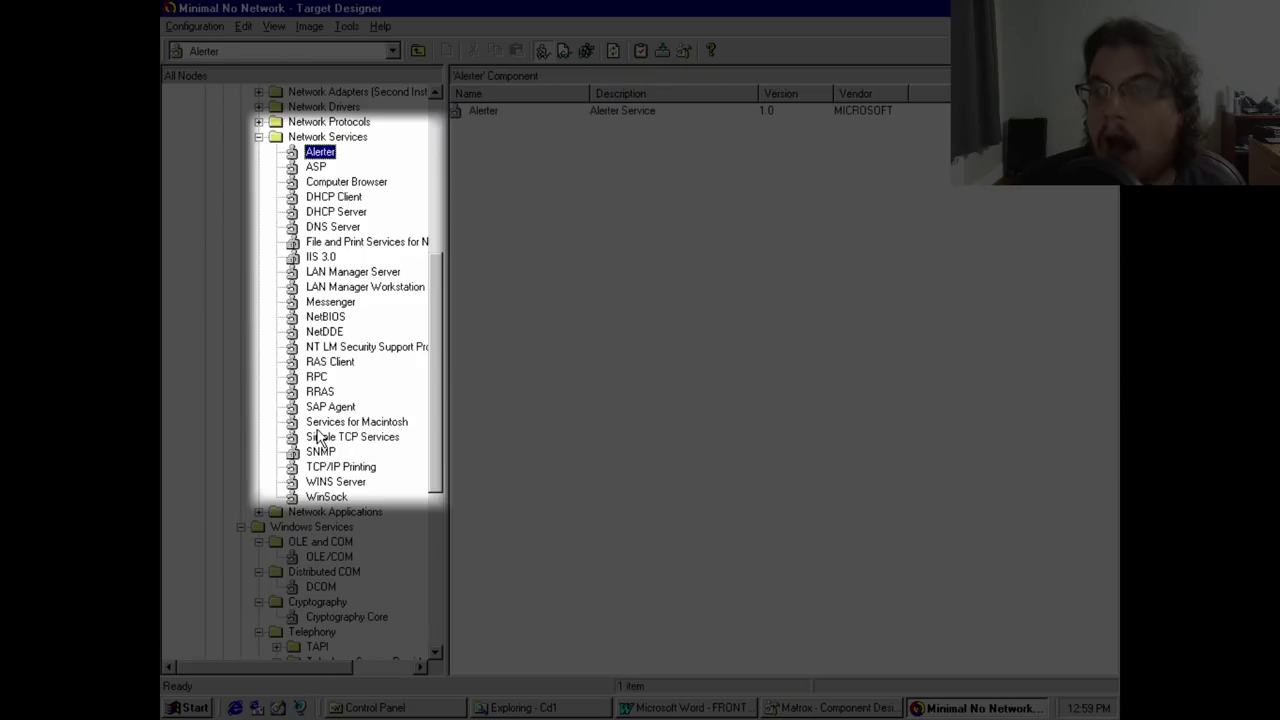
- Add IIS 3.0 with its dependencies, then look over the NetWare and Macintosh services
{"action": "left_click", "coordinate": [335, 258]}
{"action": "right_click", "coordinate": [330, 258]}
{"action": "left_click", "coordinate": [355, 268]}
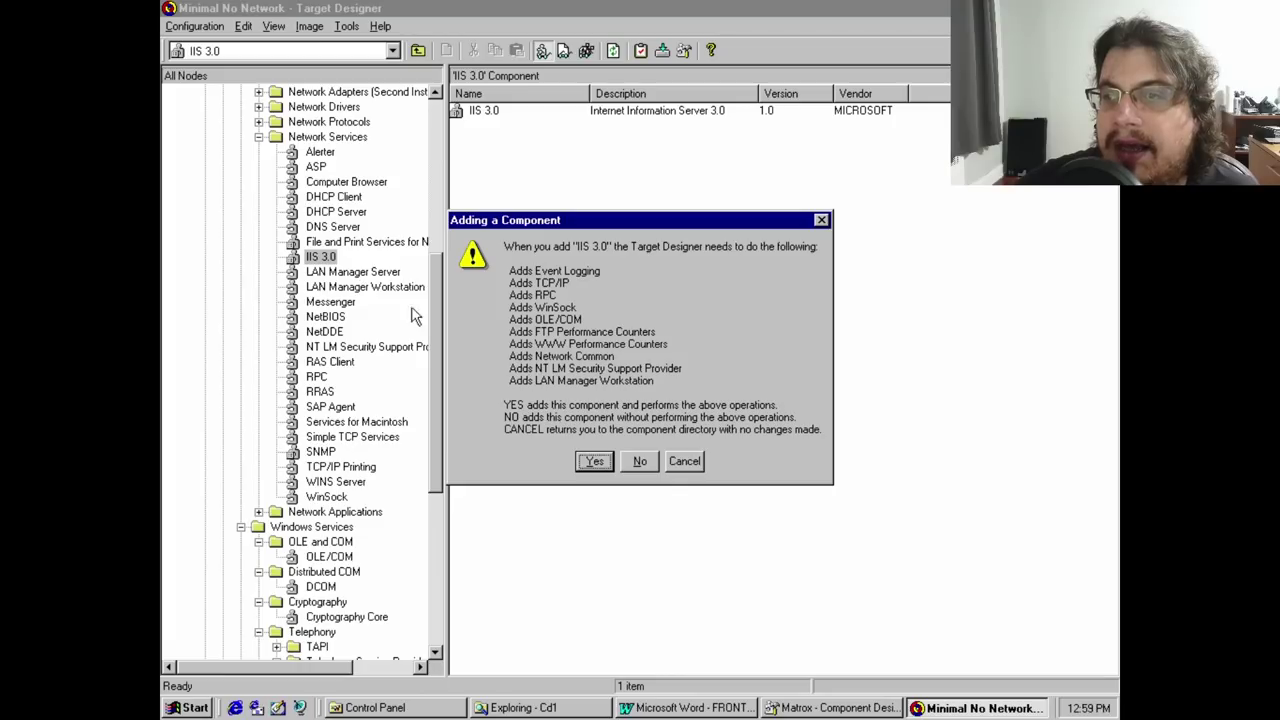
{"action": "left_click", "coordinate": [595, 461]}
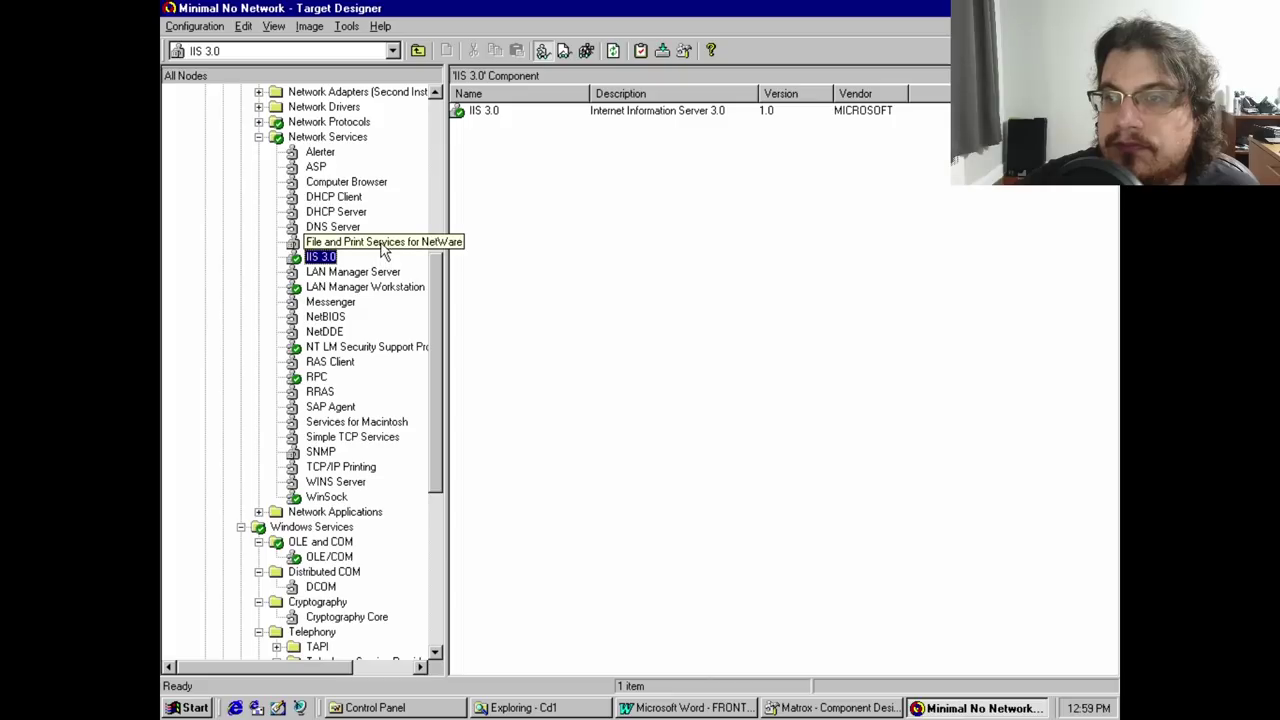
{"action": "left_click", "coordinate": [390, 246]}
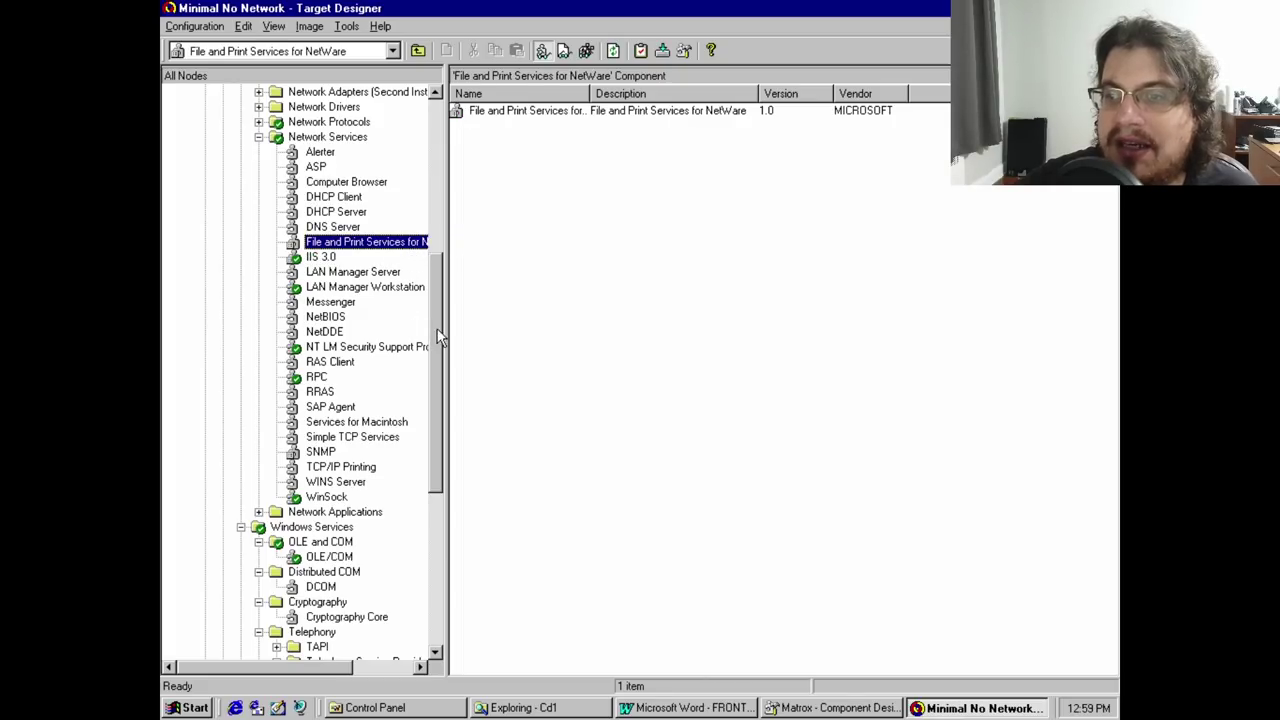
{"action": "left_click", "coordinate": [402, 423]}
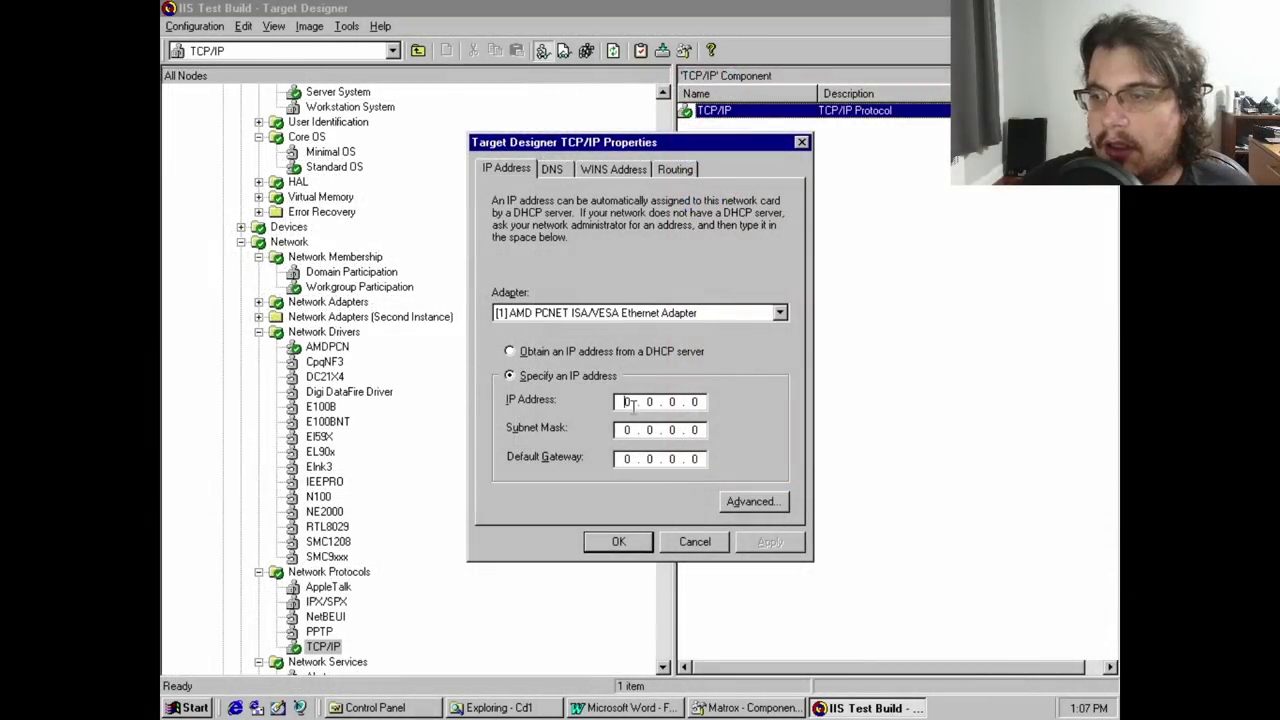
- Enter 192.168.0.15 as the AMD PCNET adapter's static IP address
{"action": "type", "text": "100"}
{"action": "key", "text": "BackSpace"}
{"action": "key", "text": "BackSpace"}
{"action": "type", "text": "."}
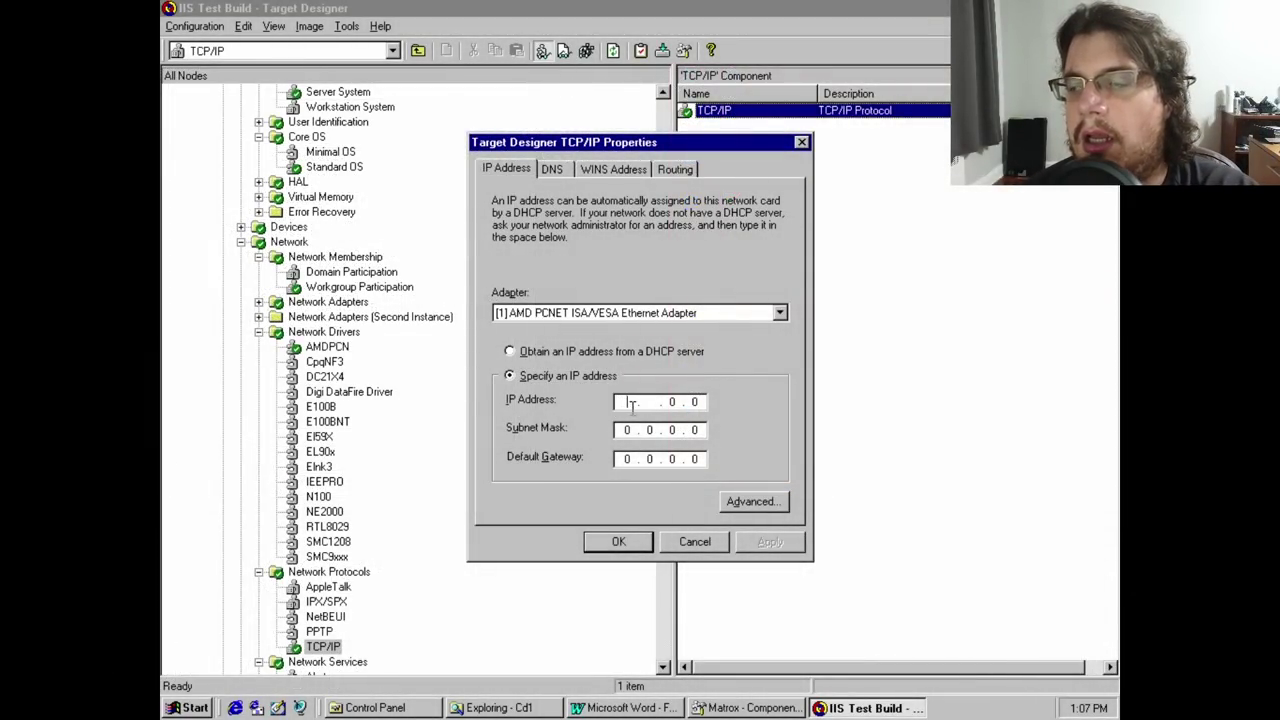
{"action": "type", "text": "921680.25"}
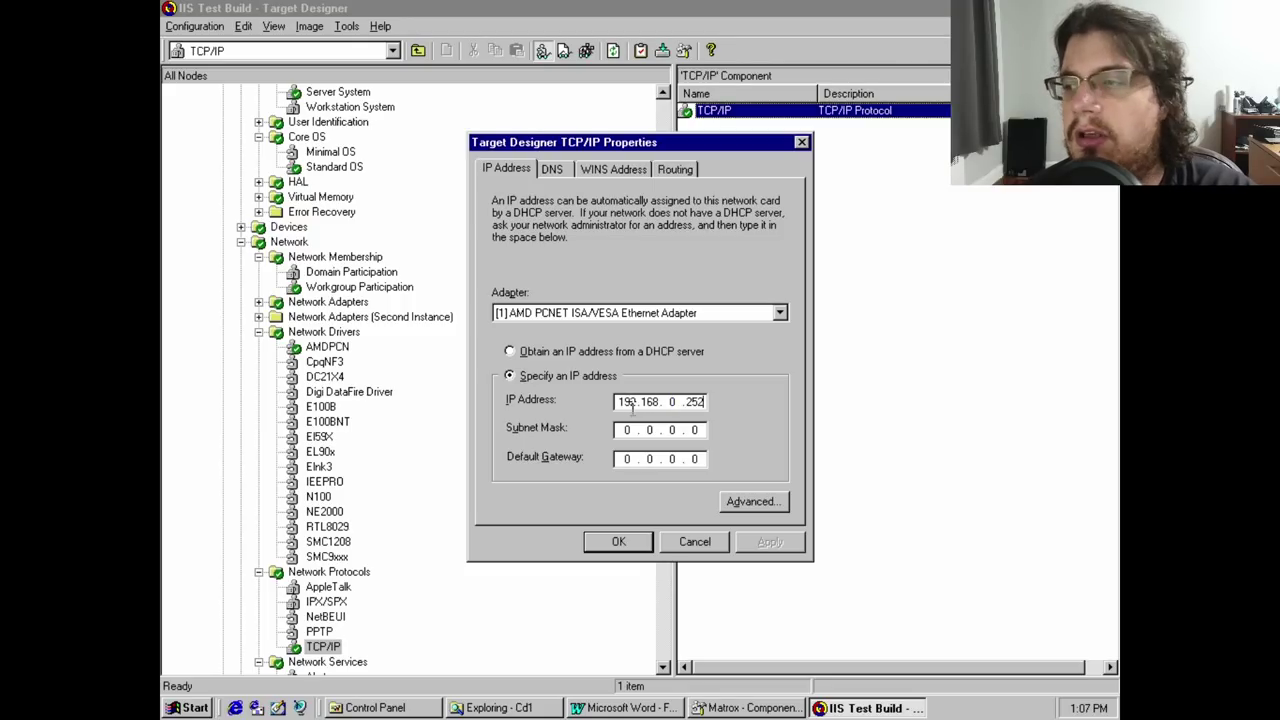
{"action": "key", "text": "BackSpace"}
{"action": "key", "text": "BackSpace"}
{"action": "type", "text": "15"}
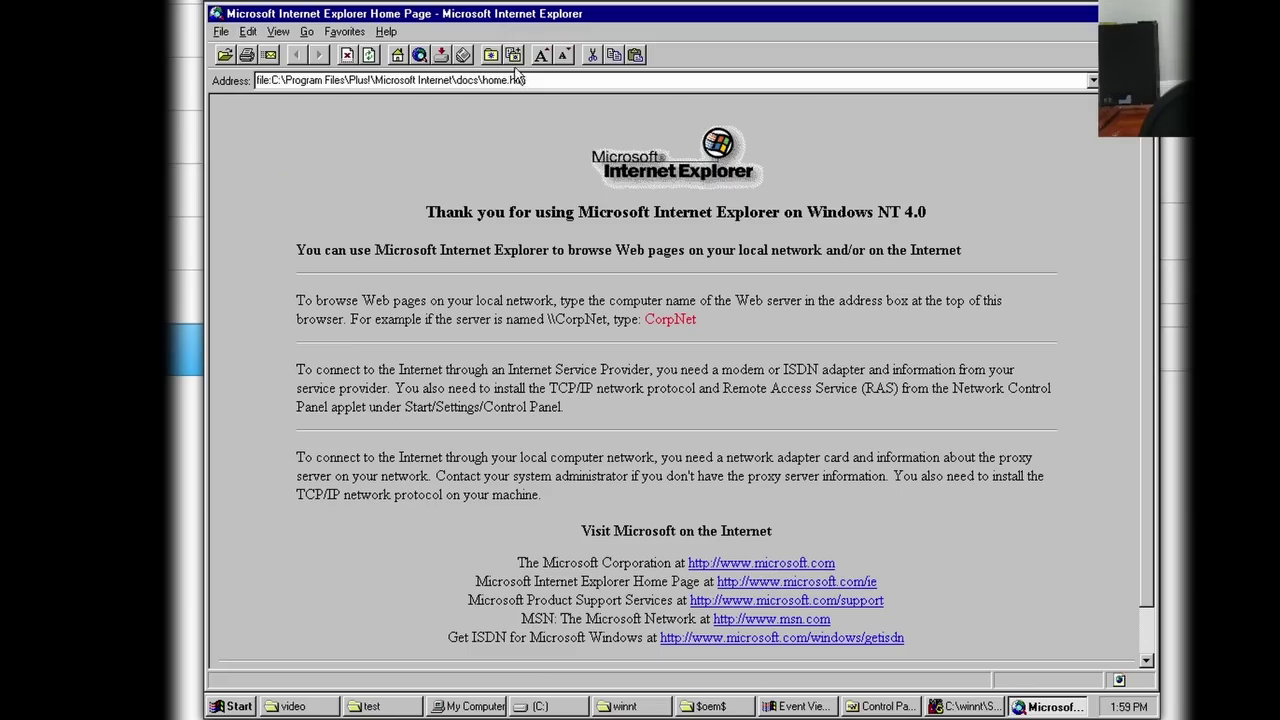
- Load the local IIS page at 127.0.0.1
{"action": "left_click", "coordinate": [518, 79]}
{"action": "type", "text": "127.0.0.1"}
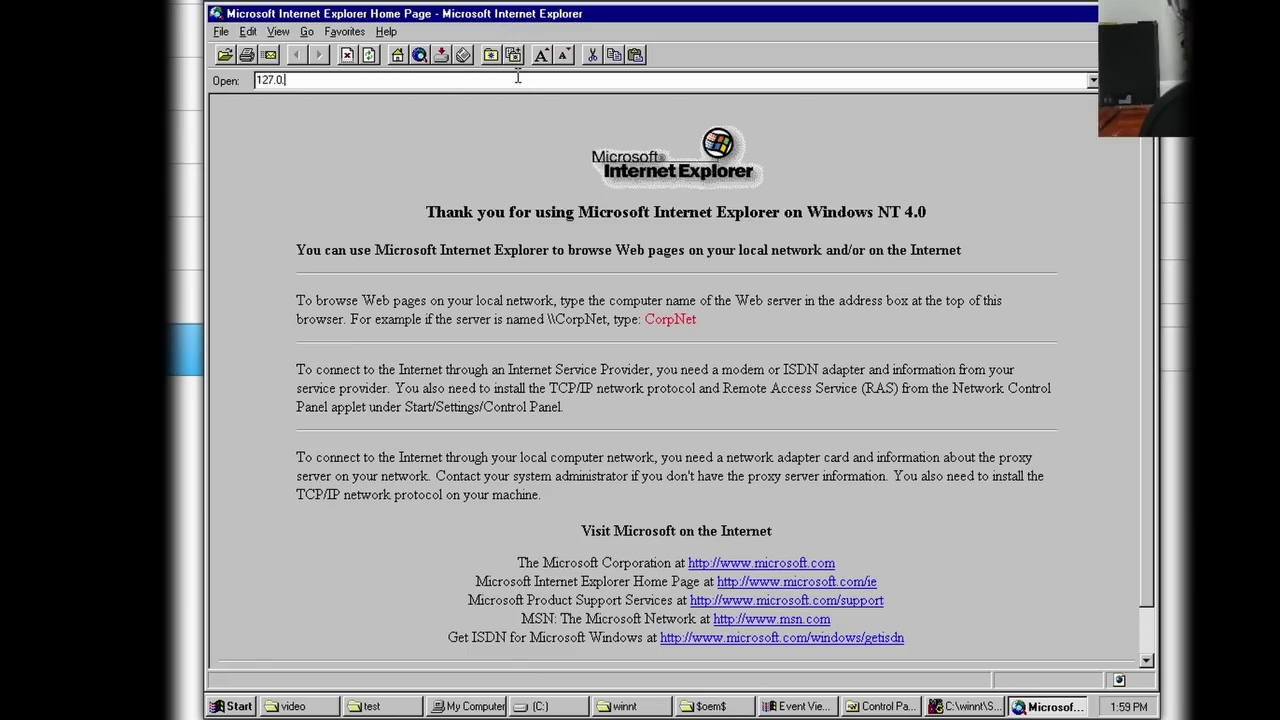
{"action": "key", "text": "Return"}
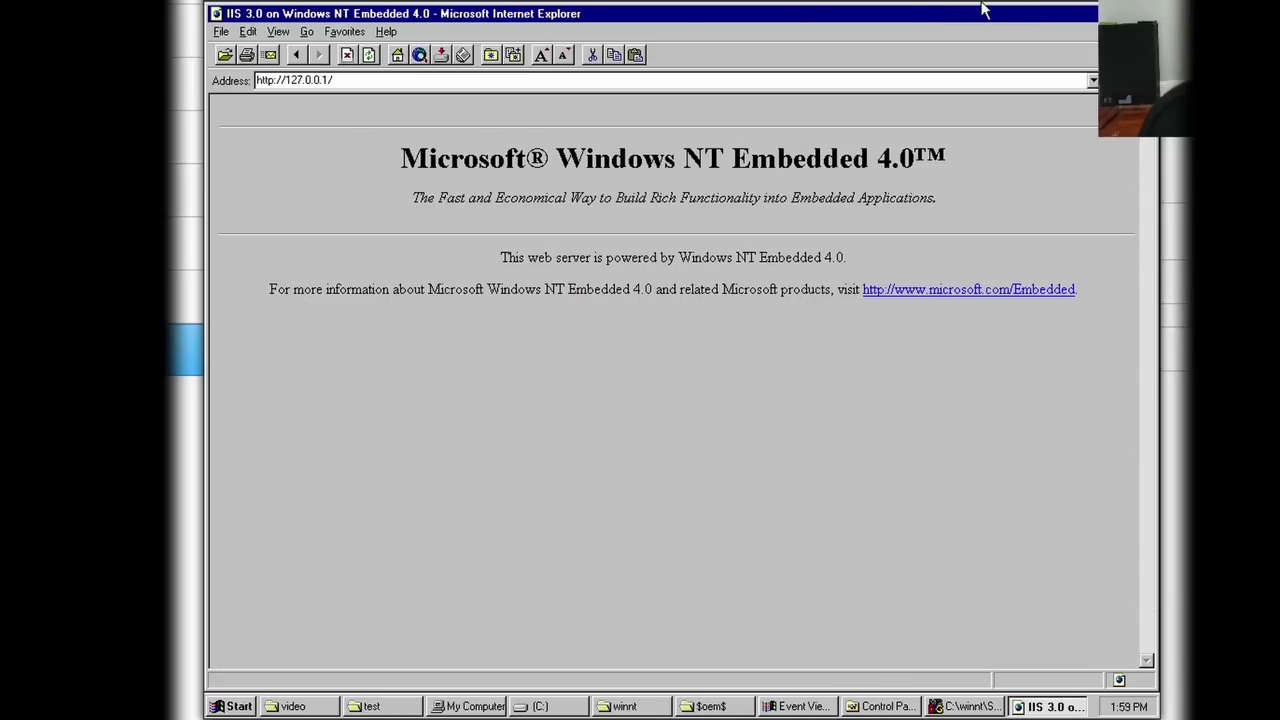
- Request the page at 192.168.0.1
{"action": "left_click", "coordinate": [1019, 81]}
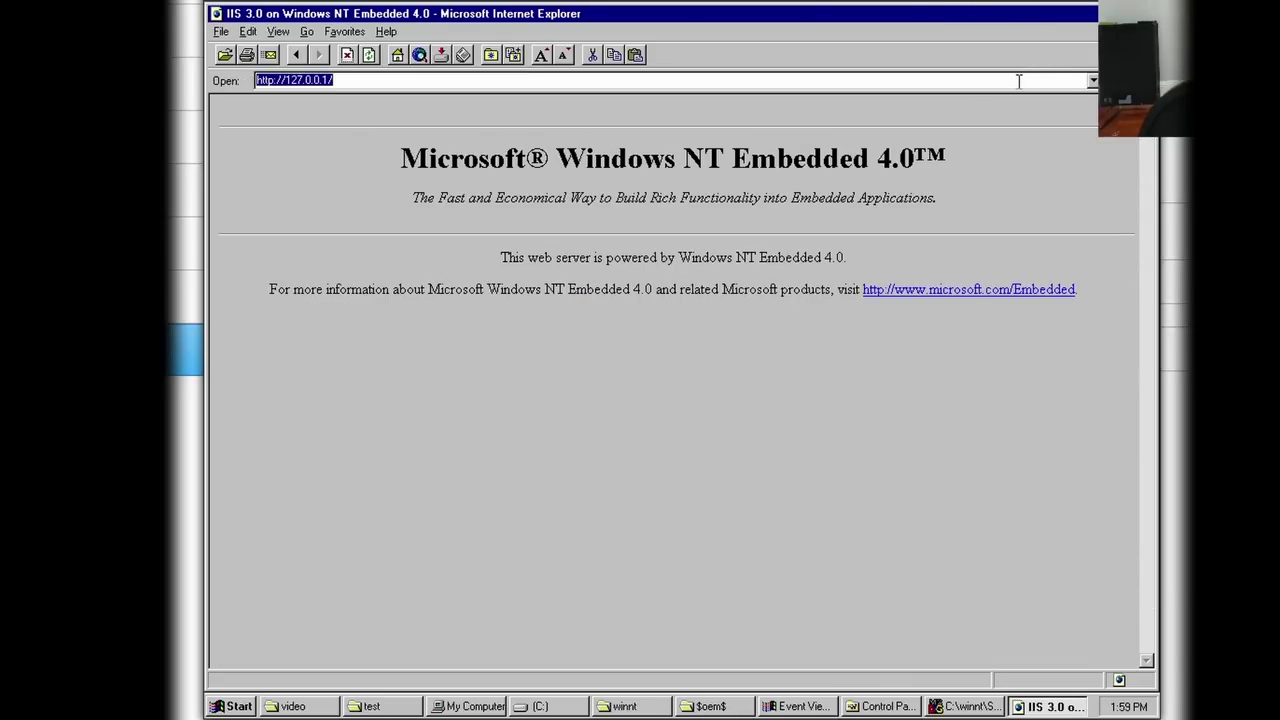
{"action": "type", "text": "192.168.0.1"}
{"action": "key", "text": "Return"}
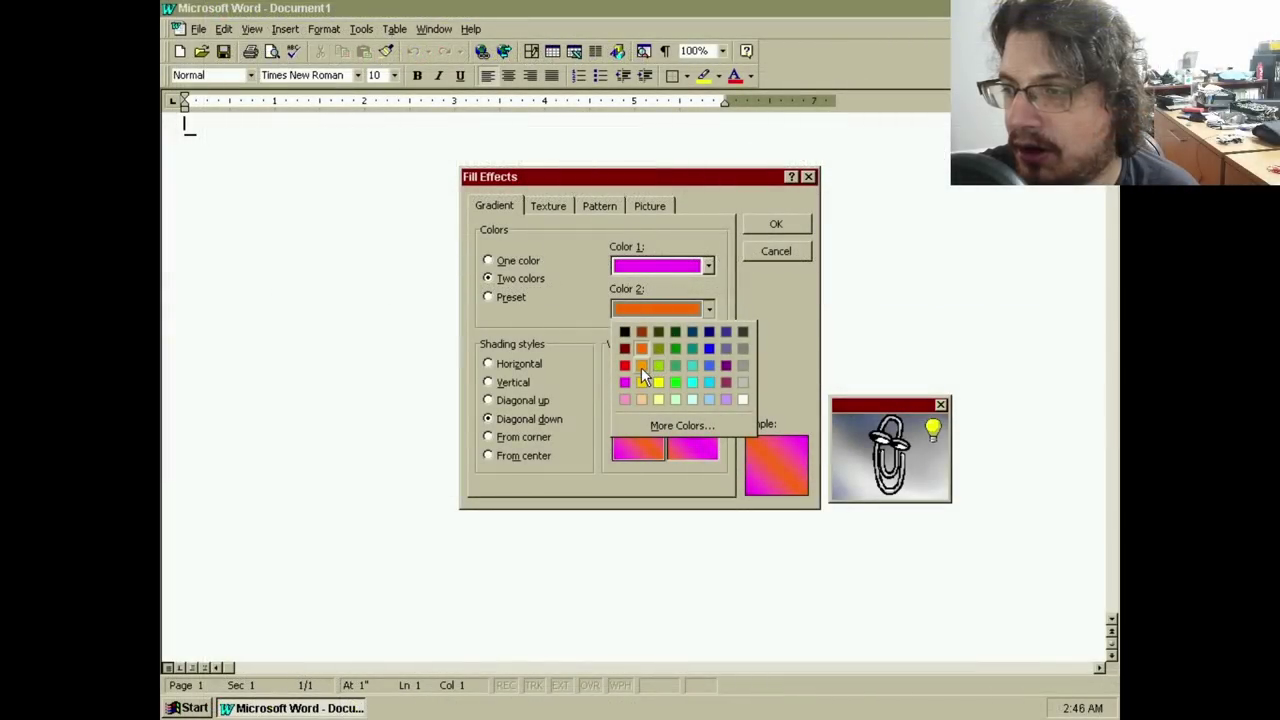
- Make yellow the gradient's second colour and apply the magenta-to-yellow page background
{"action": "left_click", "coordinate": [650, 393]}
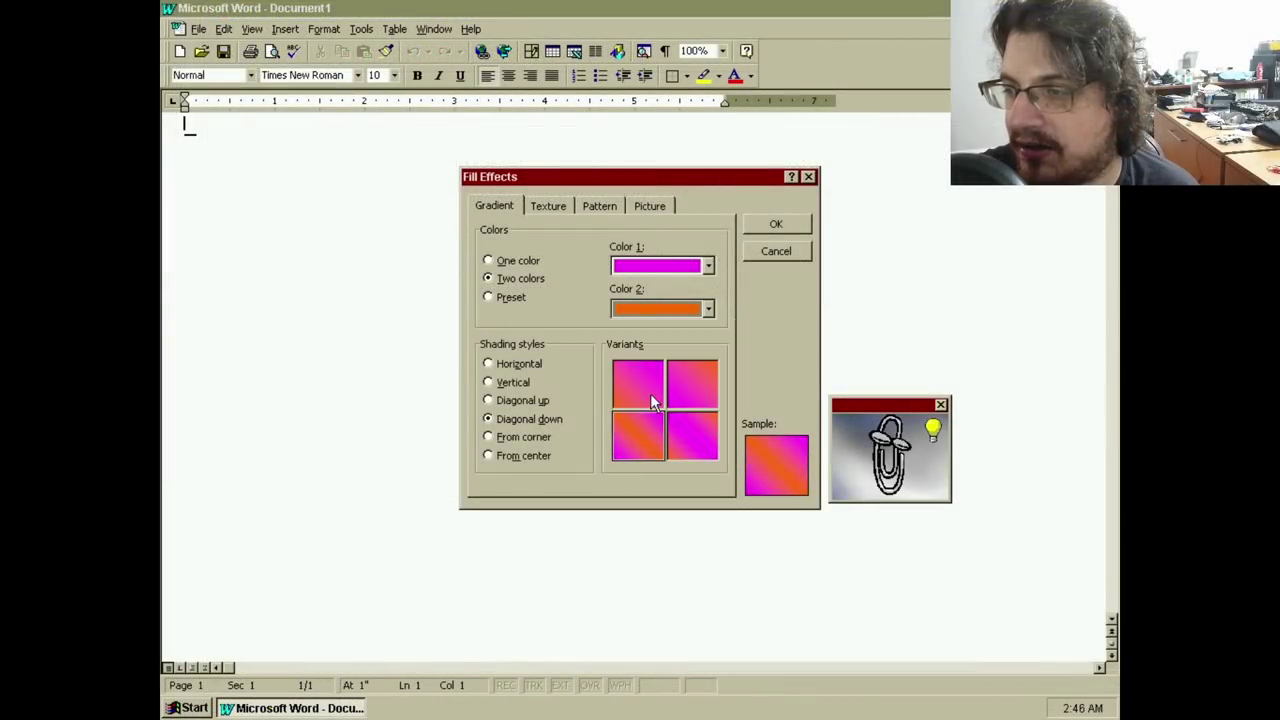
{"action": "left_click", "coordinate": [665, 315]}
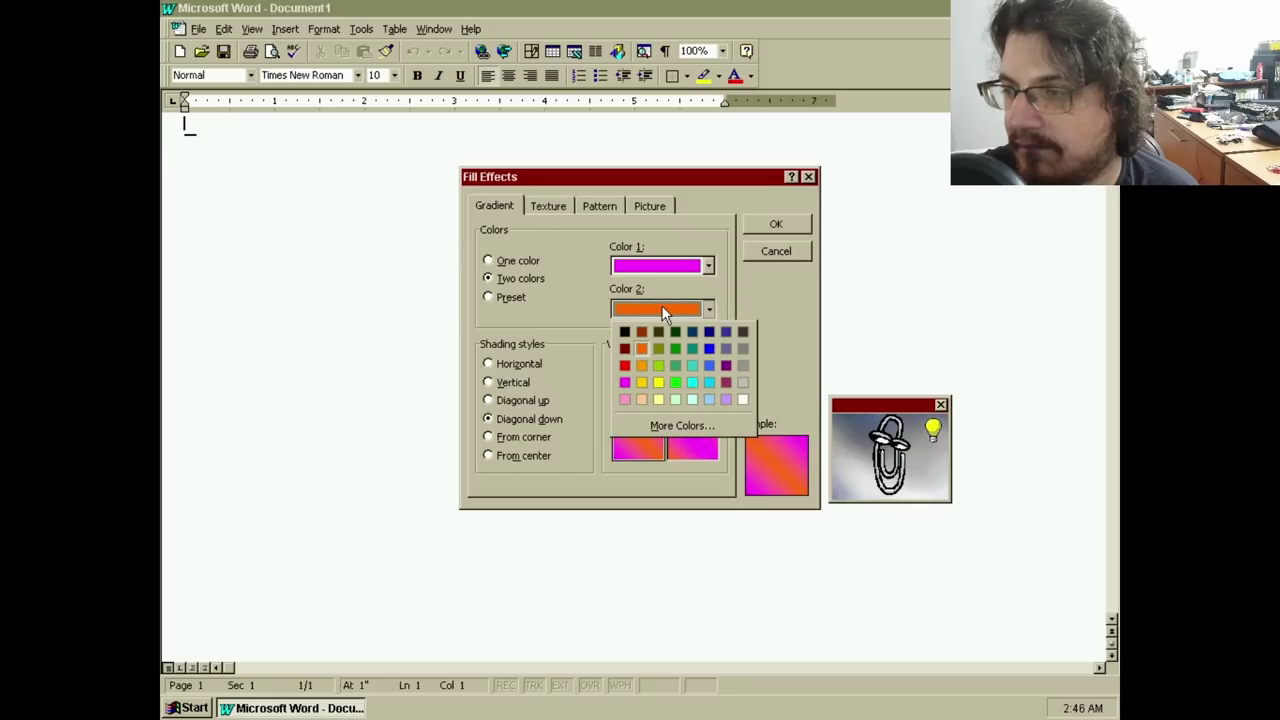
{"action": "left_click", "coordinate": [658, 382]}
{"action": "left_click", "coordinate": [762, 224]}
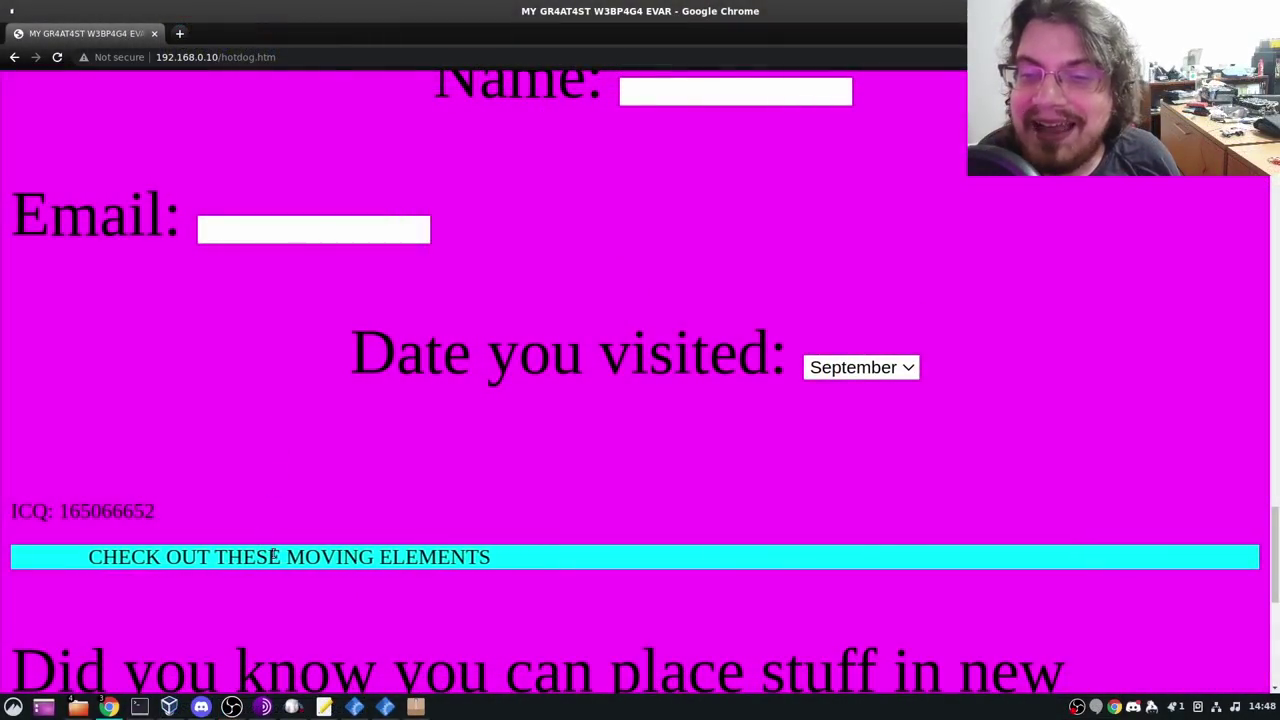
{"action": "triple_click", "coordinate": [280, 557]}
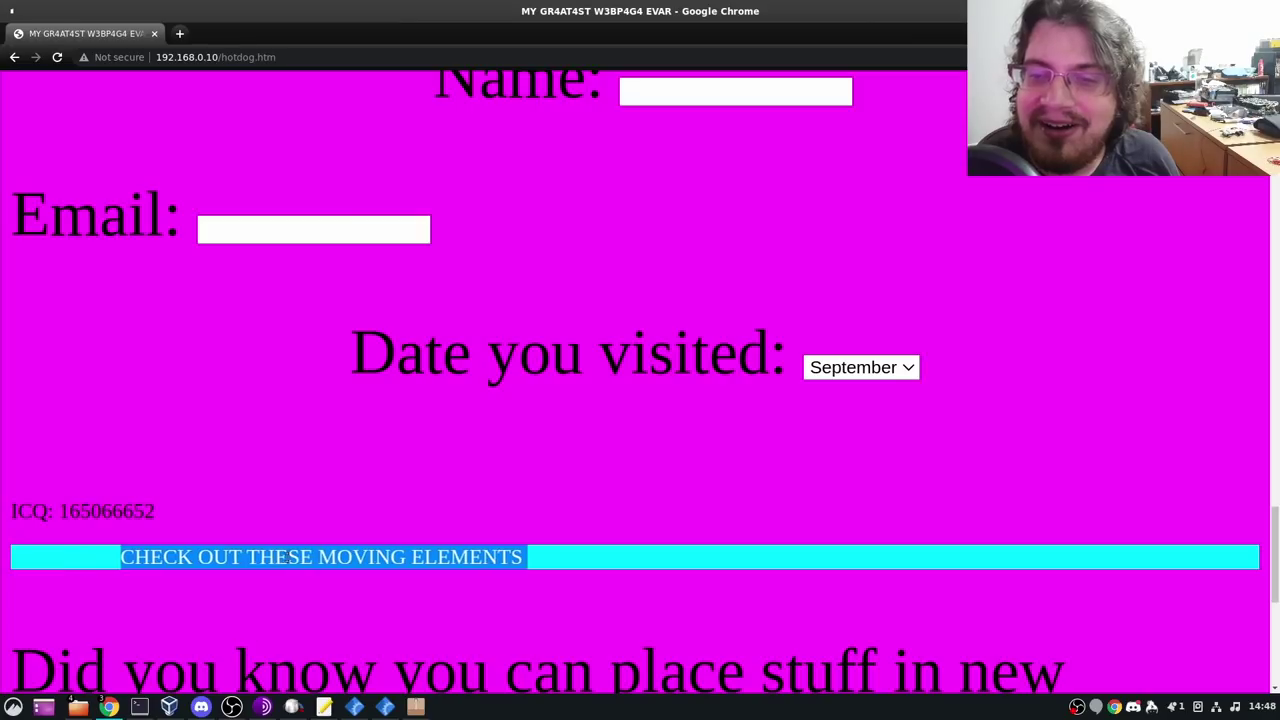
{"action": "scroll", "coordinate": [478, 538], "scroll_direction": "down", "scroll_amount": 3}
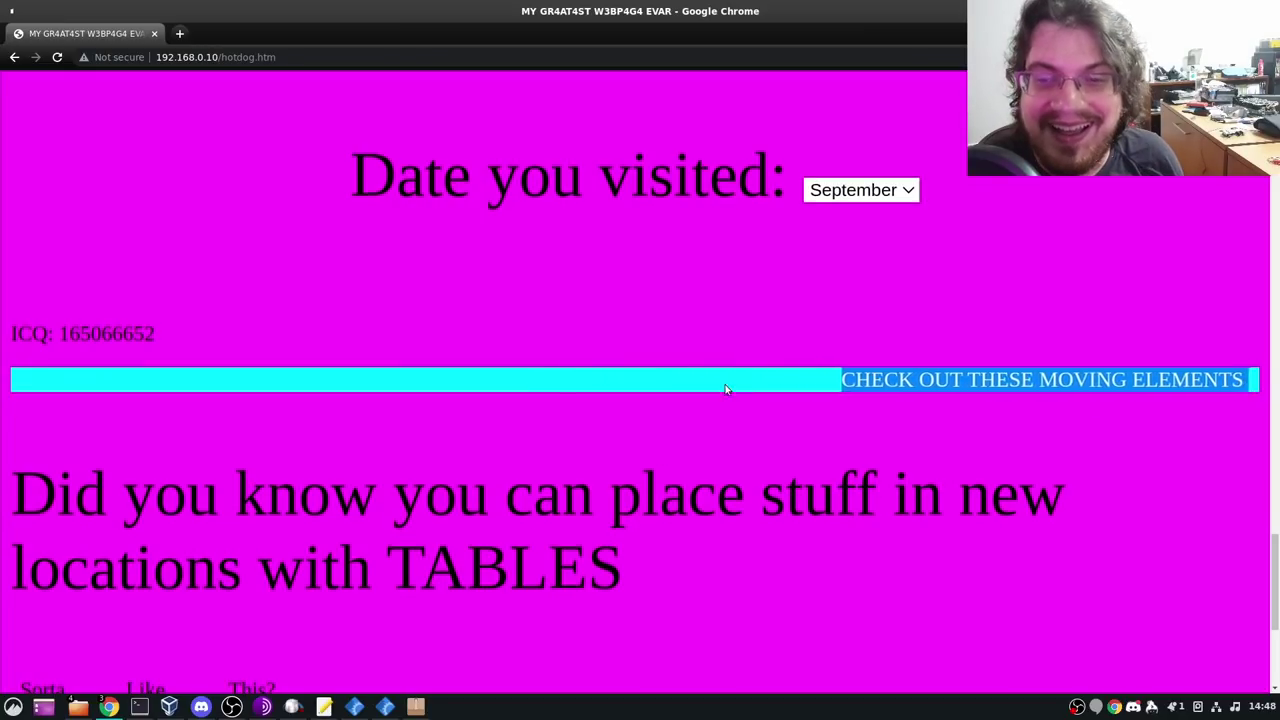
{"action": "scroll", "coordinate": [720, 385], "scroll_direction": "down", "scroll_amount": 3}
{"action": "scroll", "coordinate": [717, 387], "scroll_direction": "down", "scroll_amount": 4}
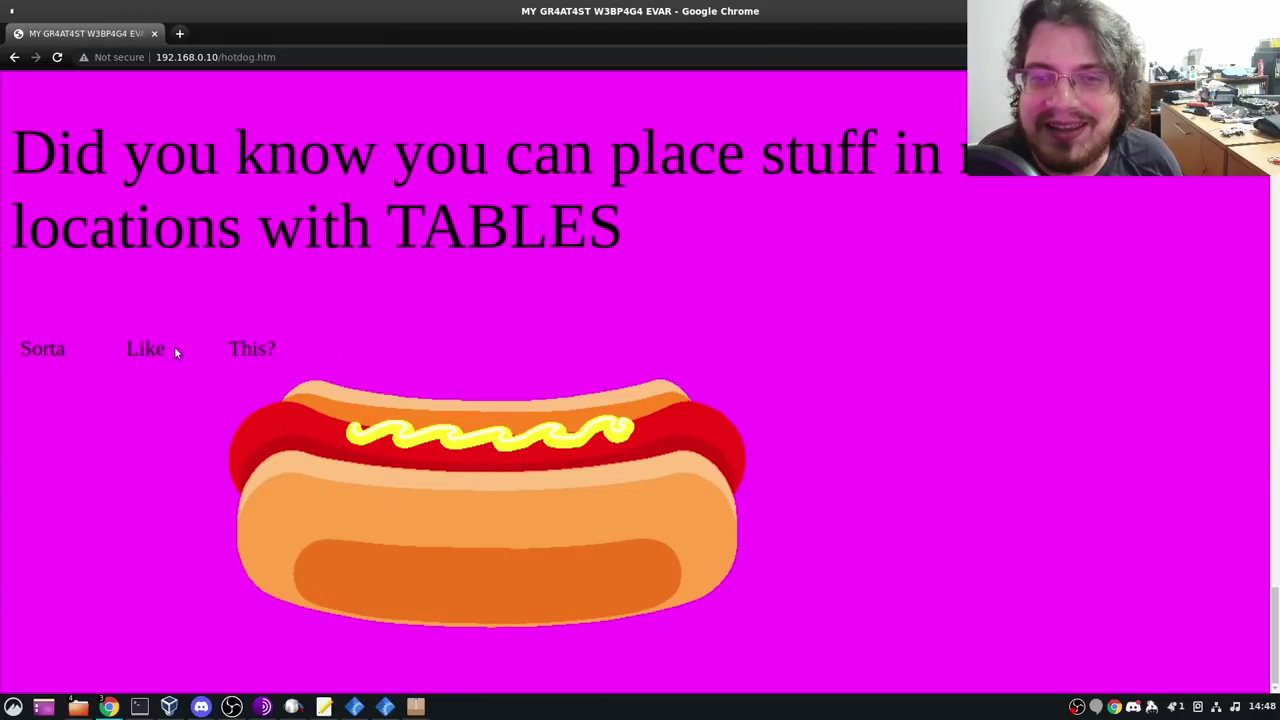
{"action": "scroll", "coordinate": [394, 406], "scroll_direction": "up", "scroll_amount": 7}
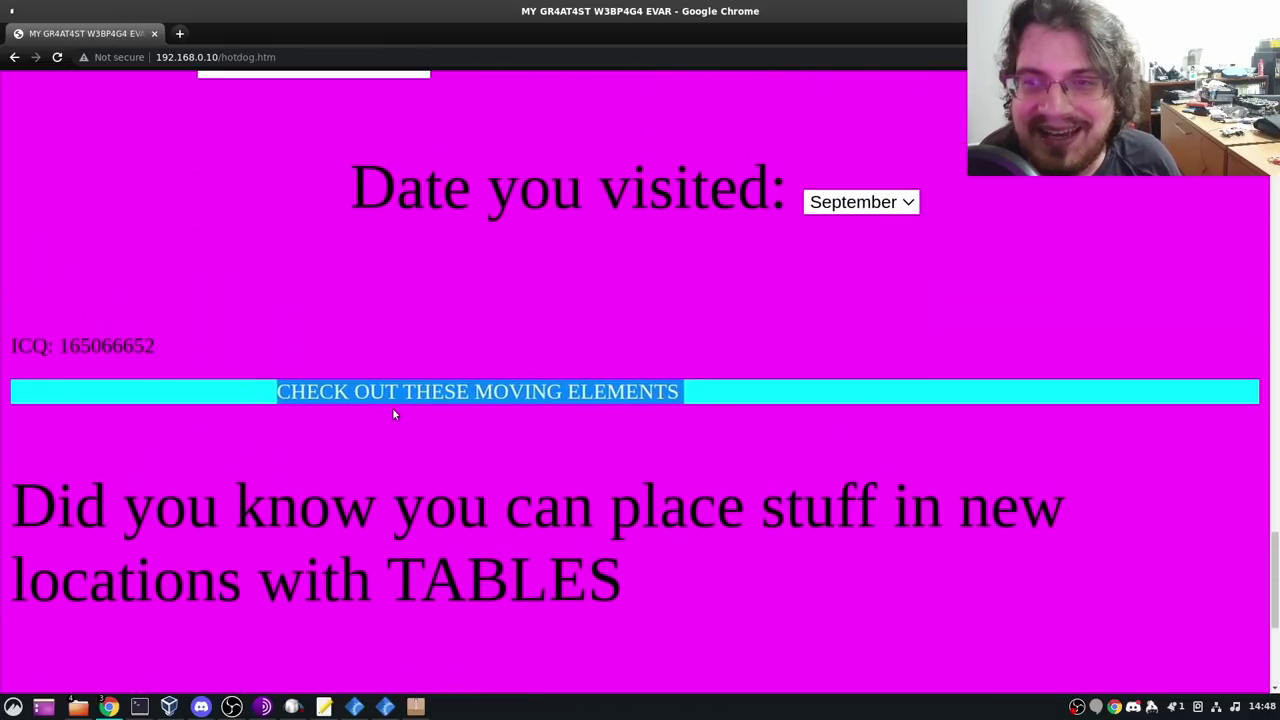
{"action": "scroll", "coordinate": [400, 408], "scroll_direction": "down", "scroll_amount": 7}
{"action": "scroll", "coordinate": [405, 404], "scroll_direction": "up", "scroll_amount": 2}
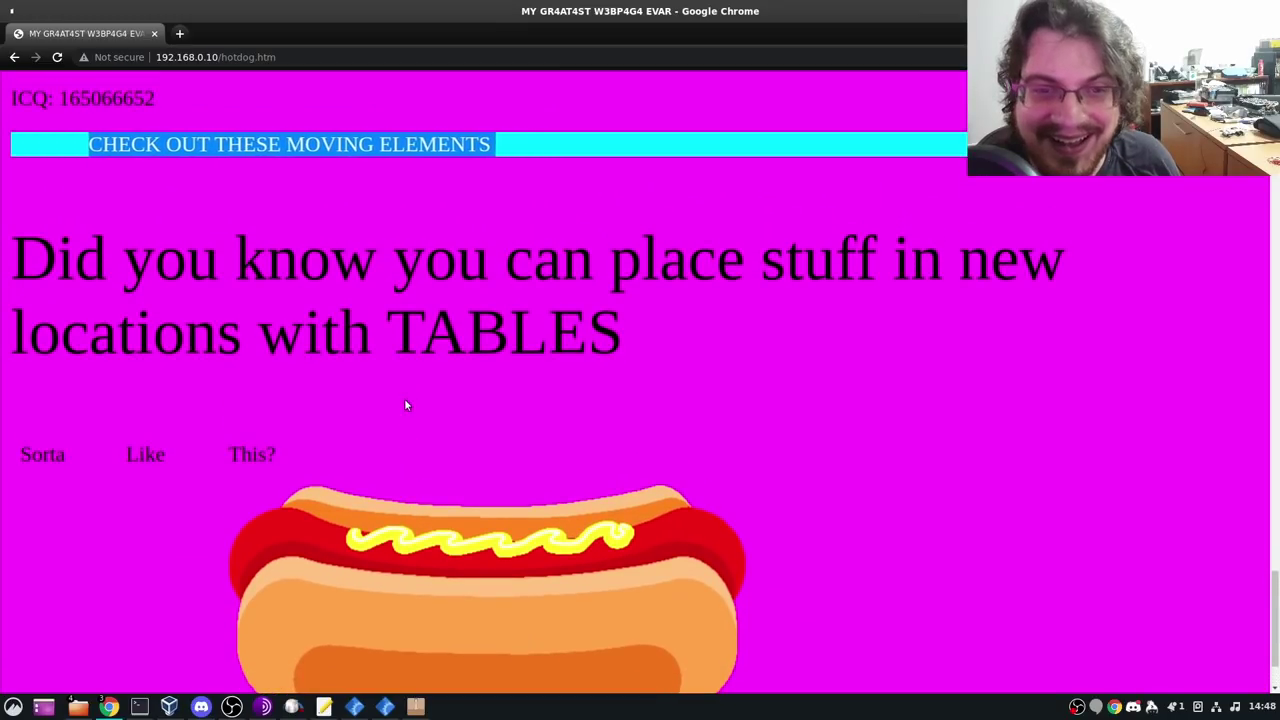
{"action": "scroll", "coordinate": [405, 404], "scroll_direction": "up", "scroll_amount": 1}
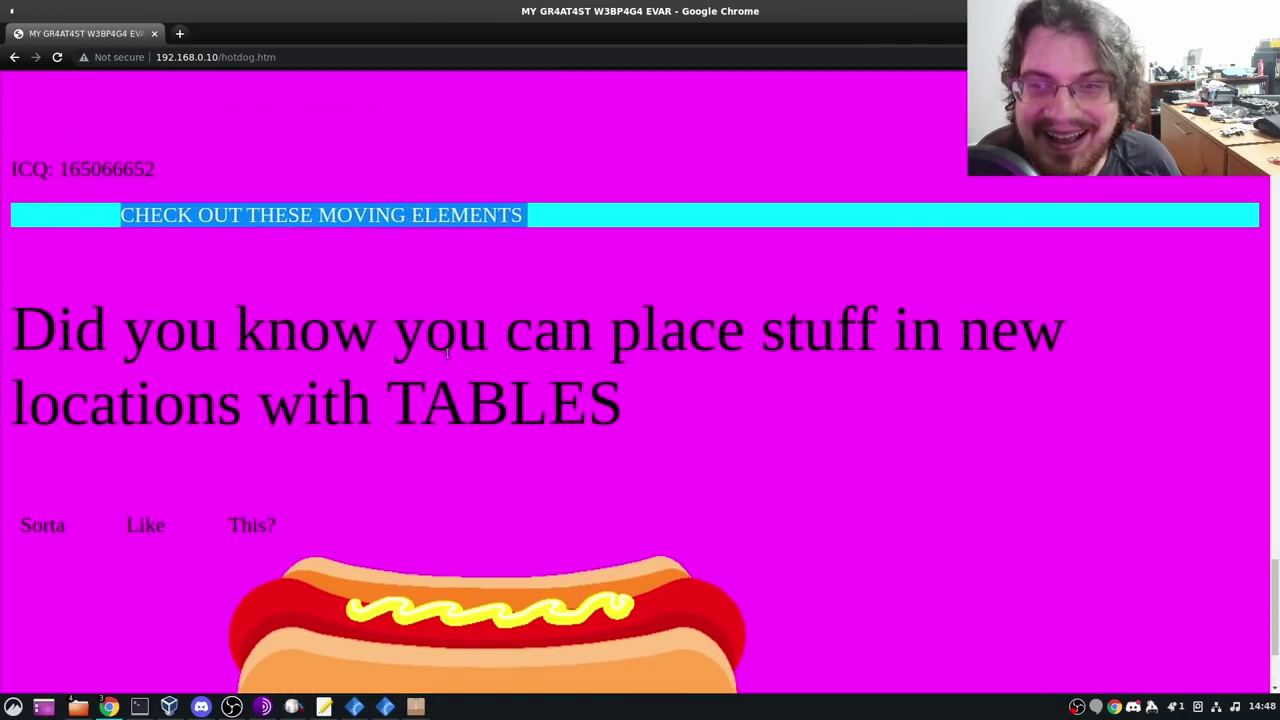
{"action": "right_click", "coordinate": [457, 315]}
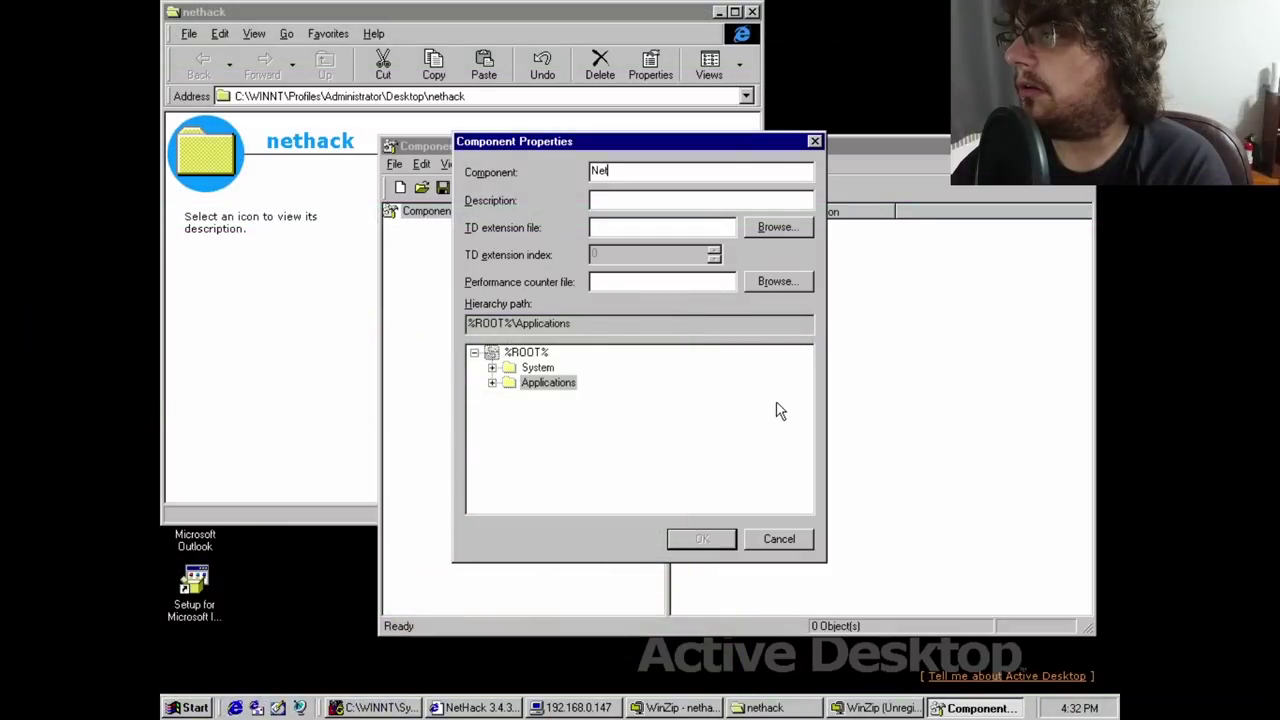
- Create a capability named NetHack under the Applications category
{"action": "key", "text": "Return"}
{"action": "left_click", "coordinate": [486, 165]}
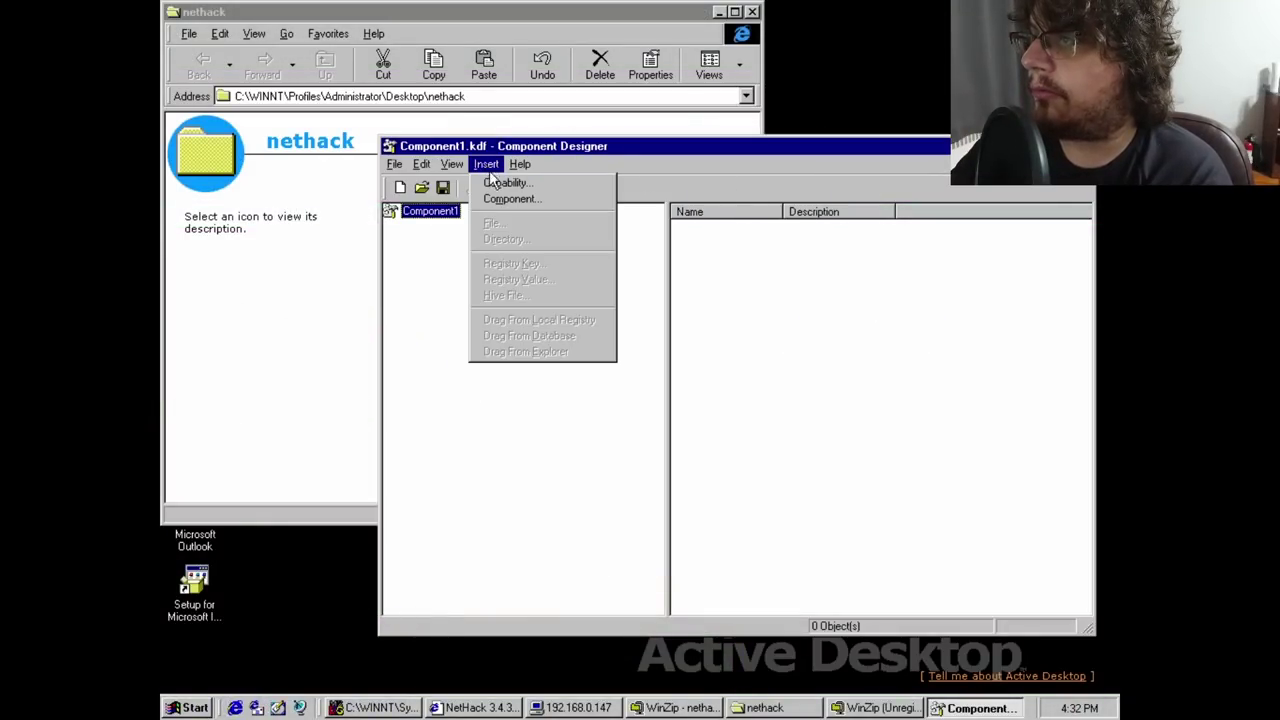
{"action": "left_click", "coordinate": [453, 210]}
{"action": "right_click", "coordinate": [446, 218]}
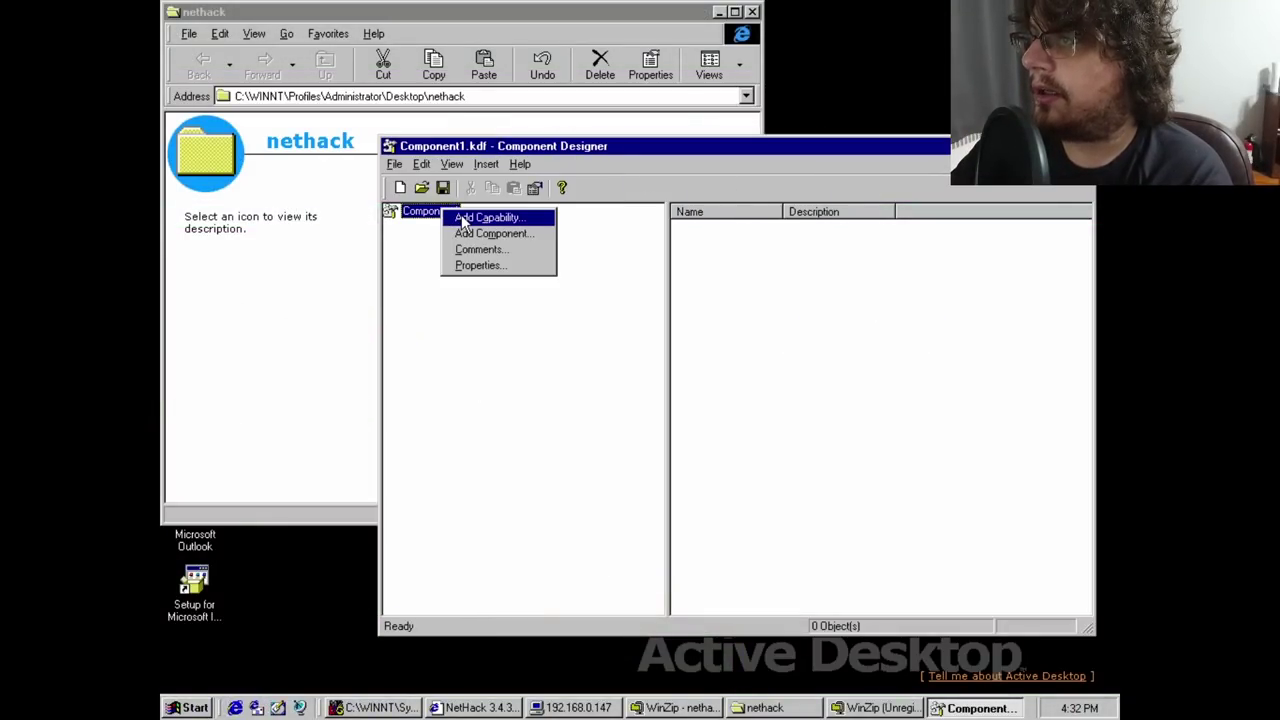
{"action": "left_click", "coordinate": [466, 218]}
{"action": "left_click", "coordinate": [492, 346]}
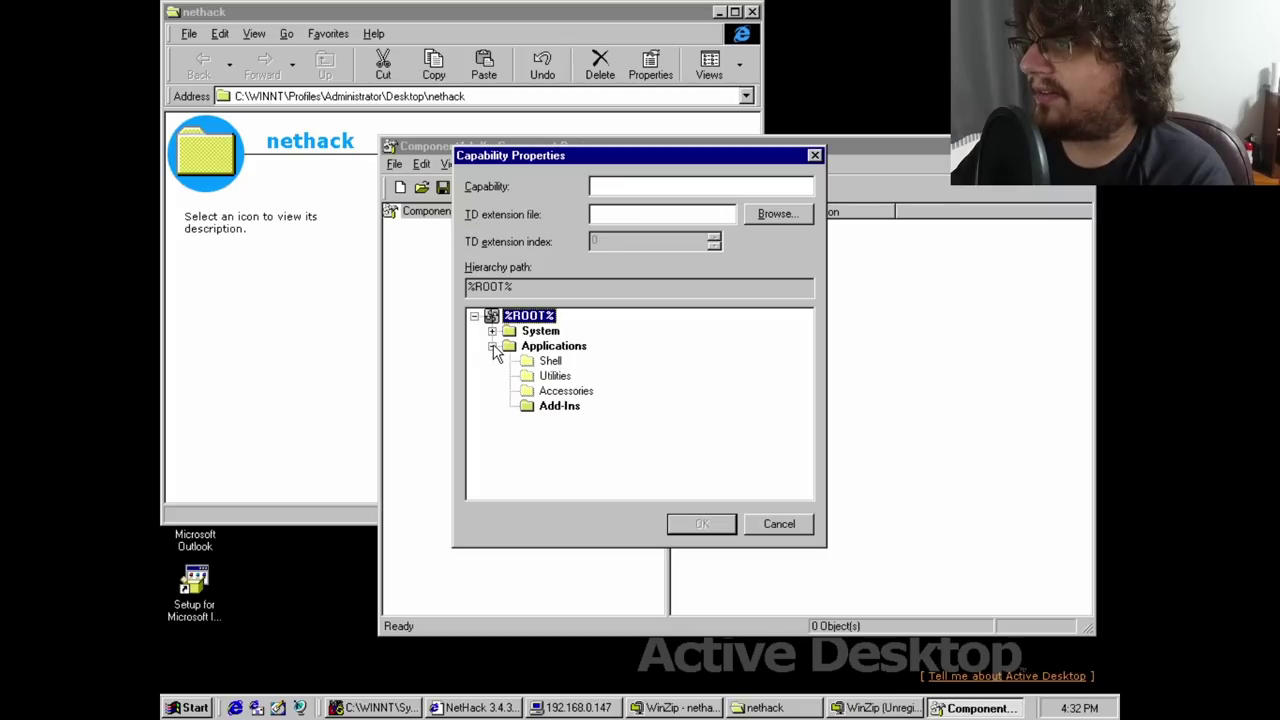
{"action": "left_click", "coordinate": [540, 346]}
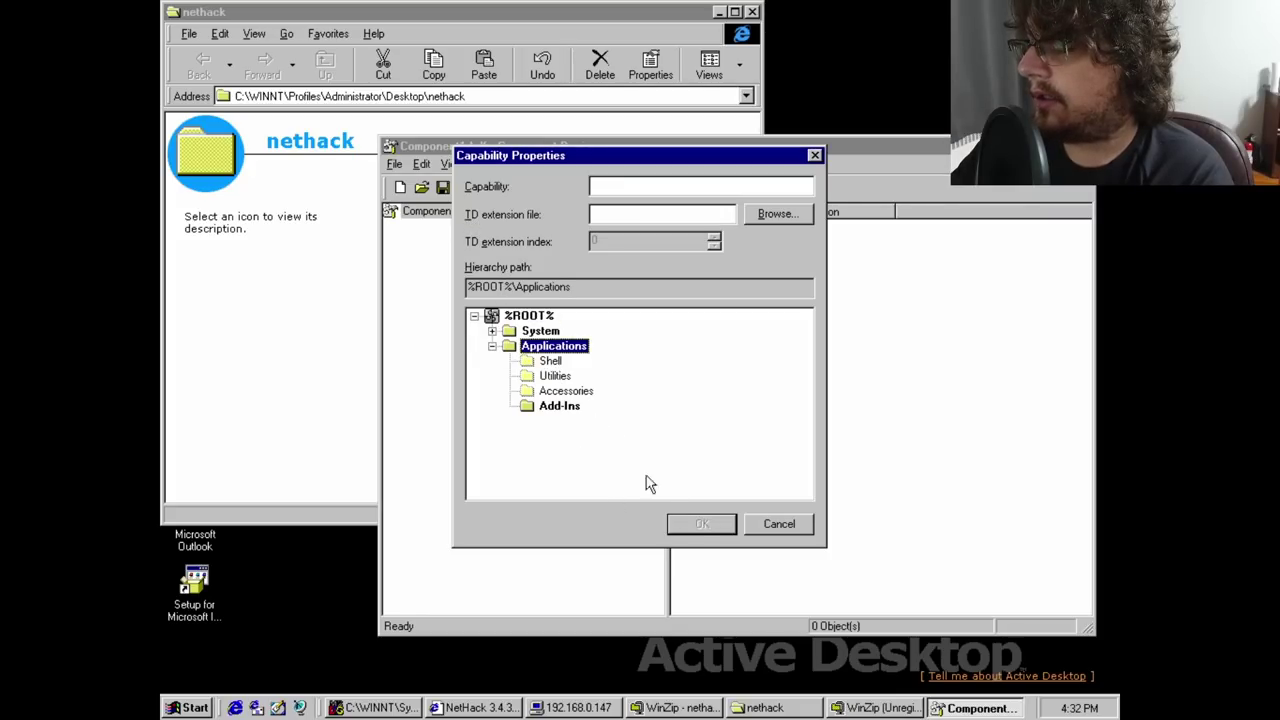
{"action": "left_click", "coordinate": [645, 186]}
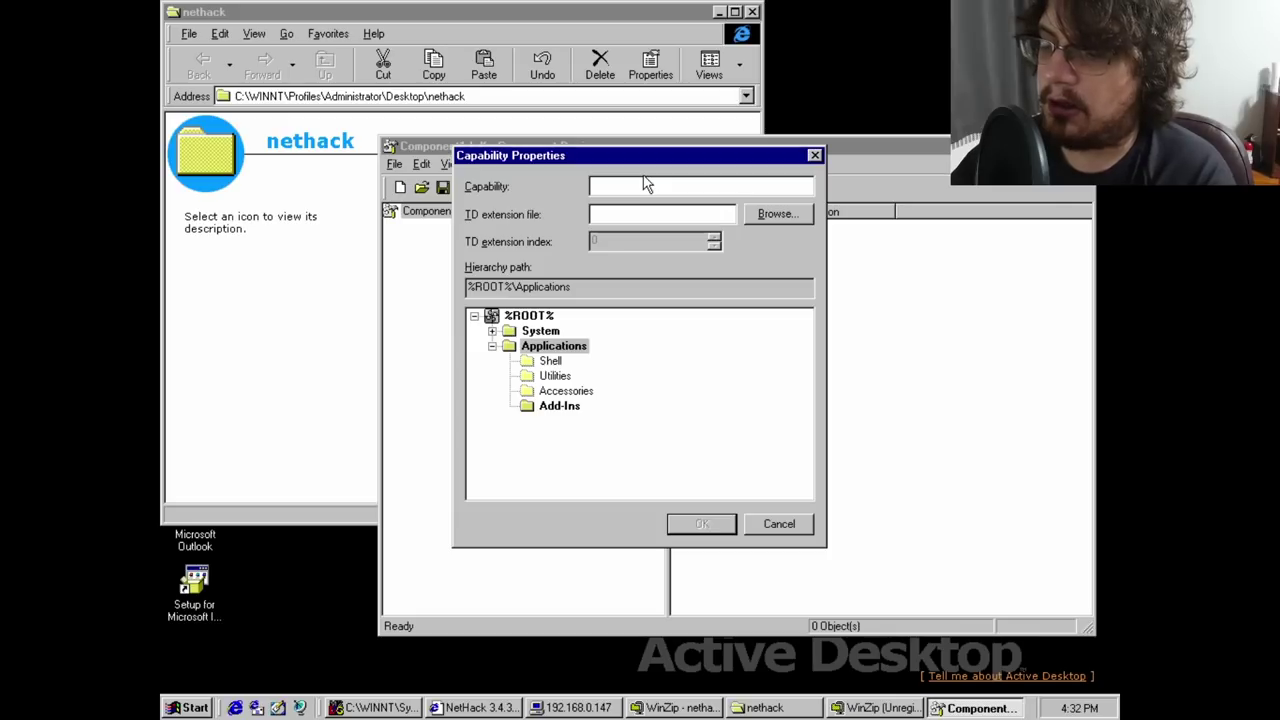
{"action": "type", "text": "NetHack"}
{"action": "key", "text": "Return"}
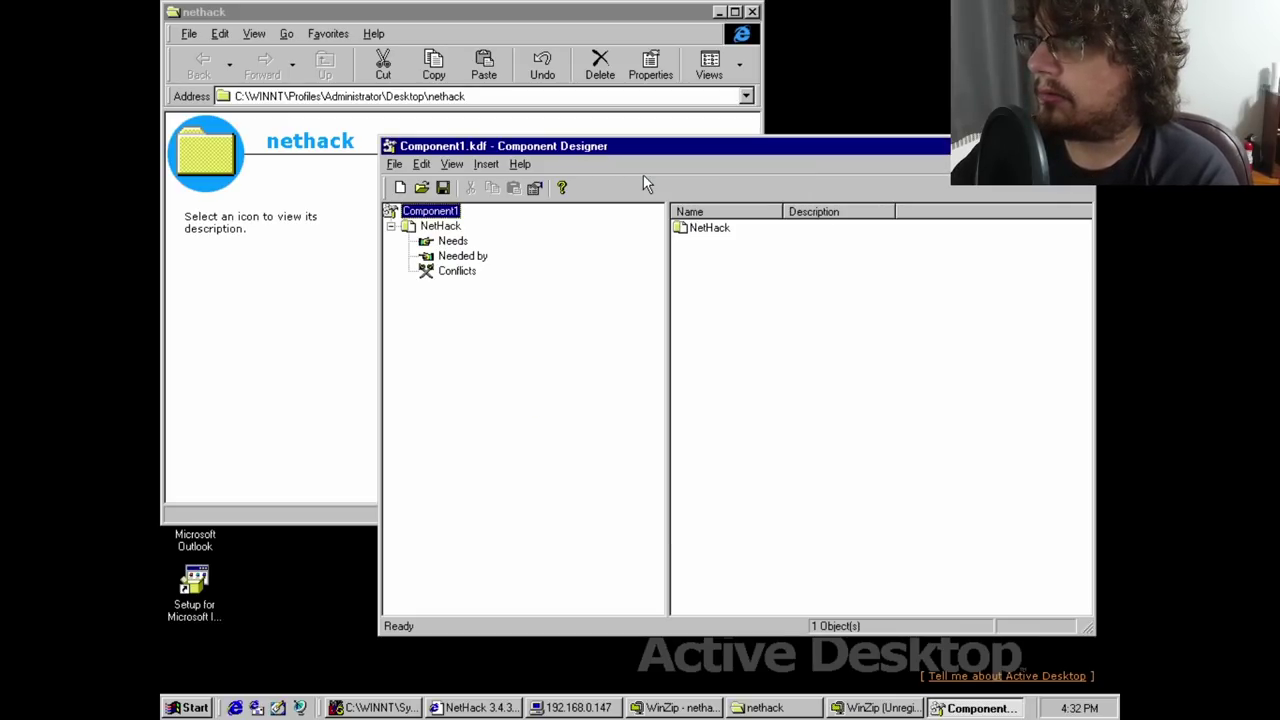
- Insert a component named NetHack 3.3 under the NetHack capability
{"action": "right_click", "coordinate": [431, 227]}
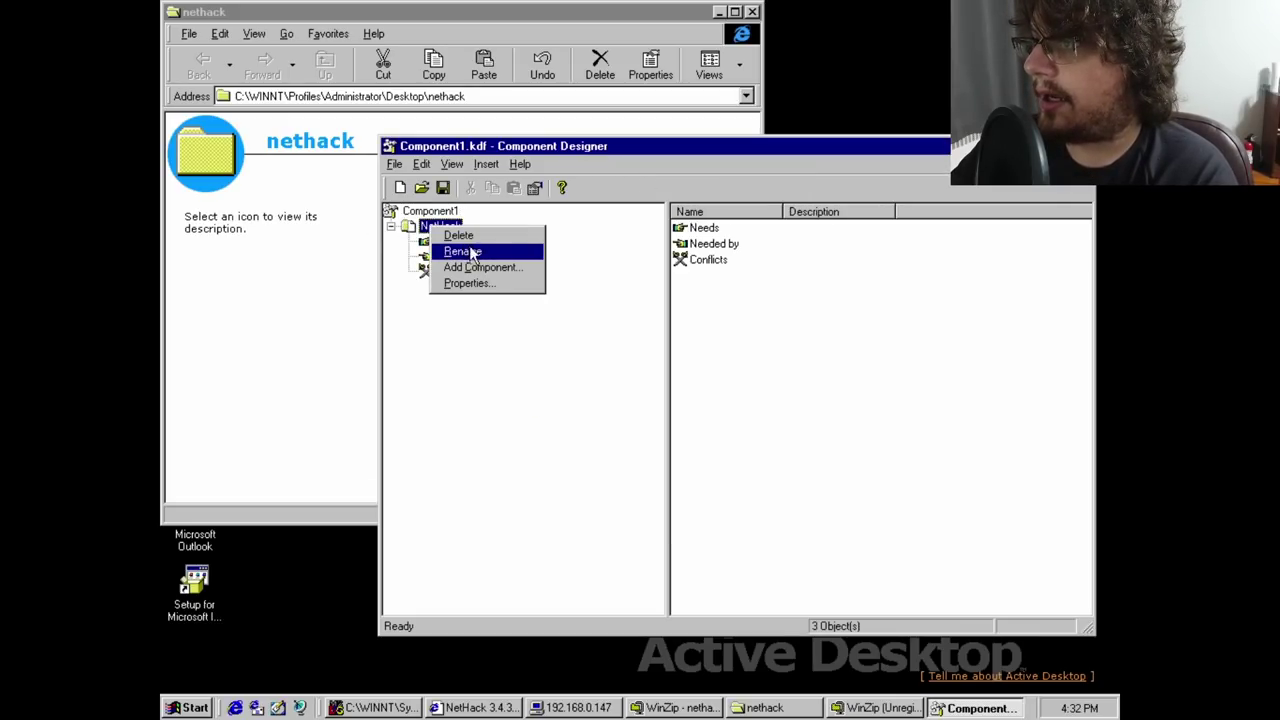
{"action": "left_click", "coordinate": [488, 166]}
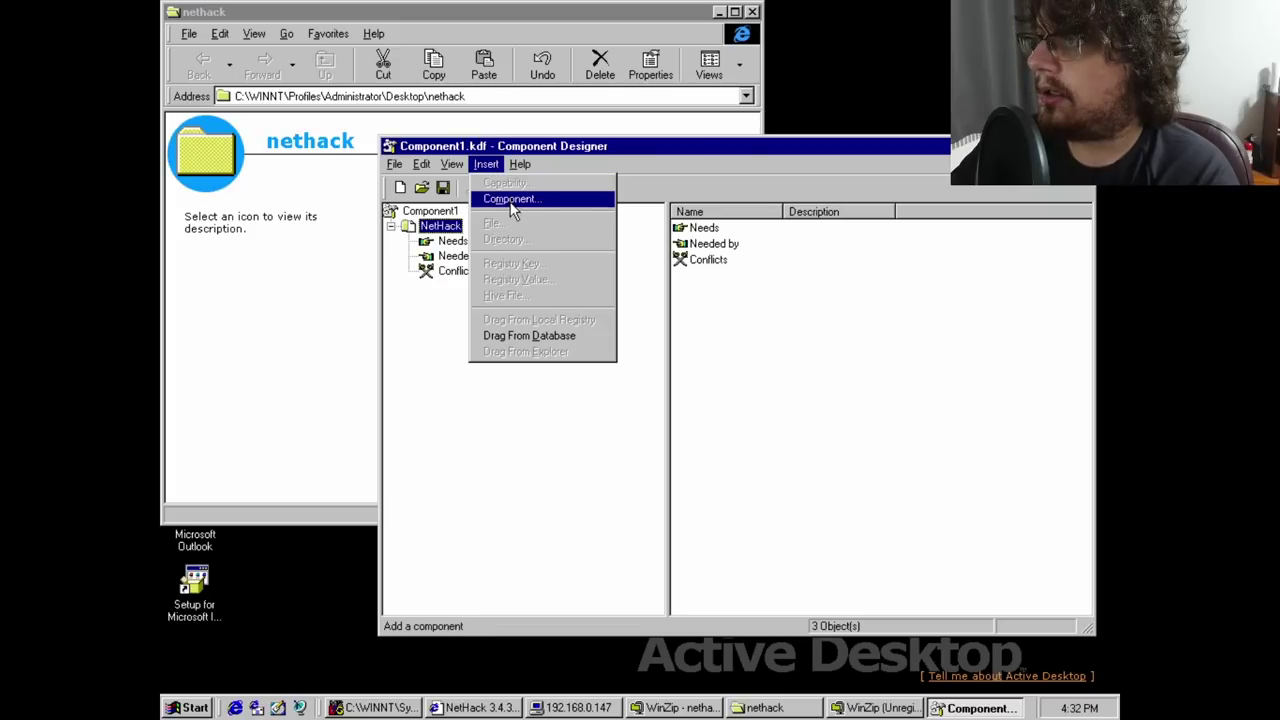
{"action": "left_click", "coordinate": [508, 199]}
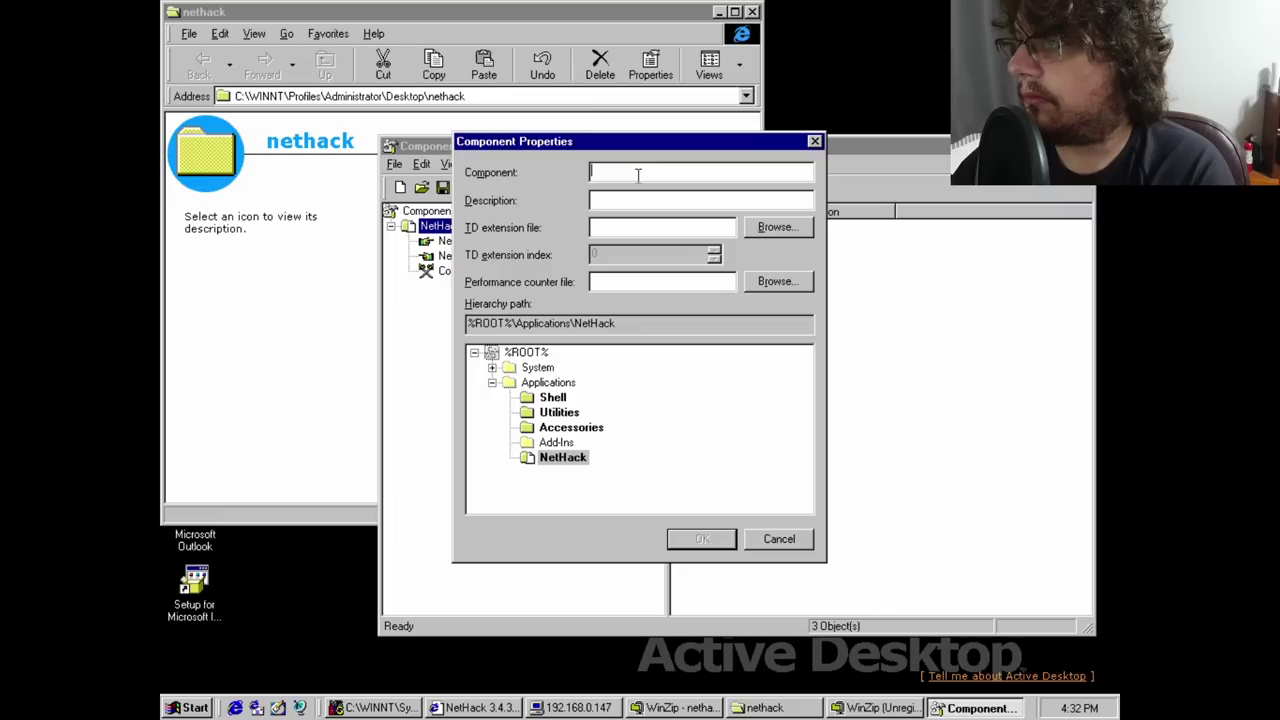
{"action": "type", "text": "NetHack 3.3"}
{"action": "key", "text": "Return"}
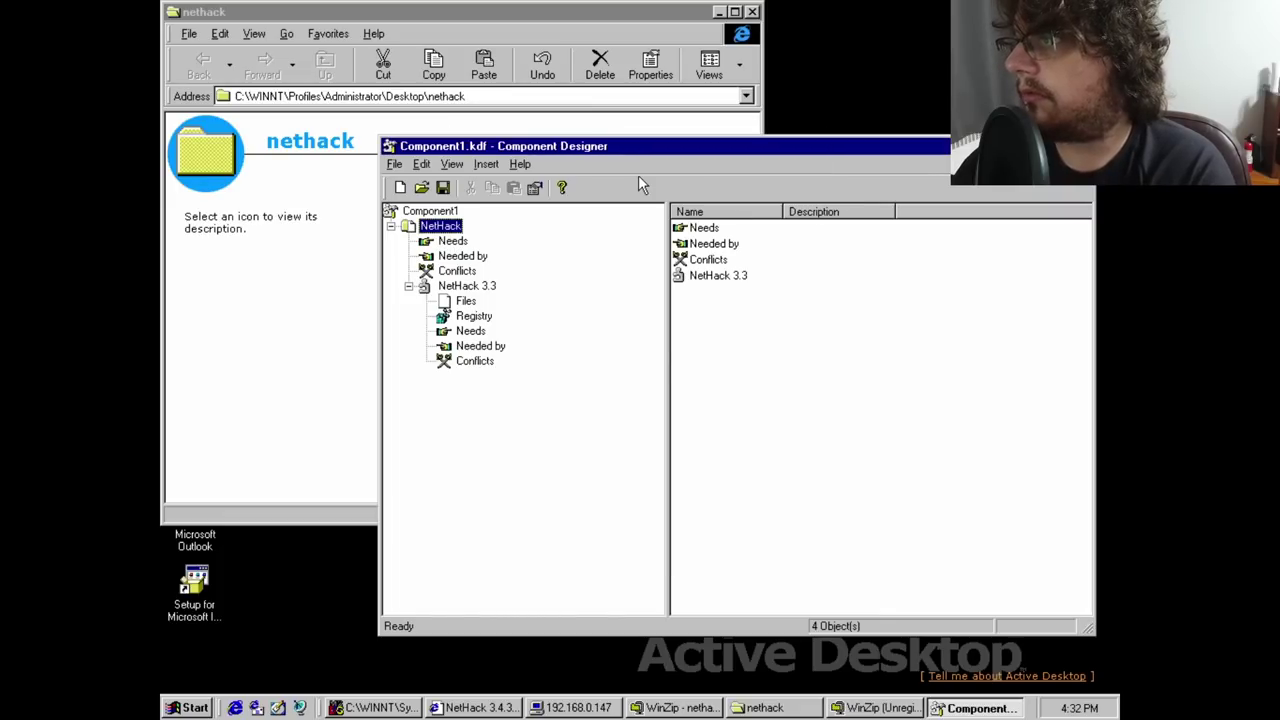
- Rename the component to NetHack 3.4.3
{"action": "left_click", "coordinate": [466, 286]}
{"action": "right_click", "coordinate": [469, 290]}
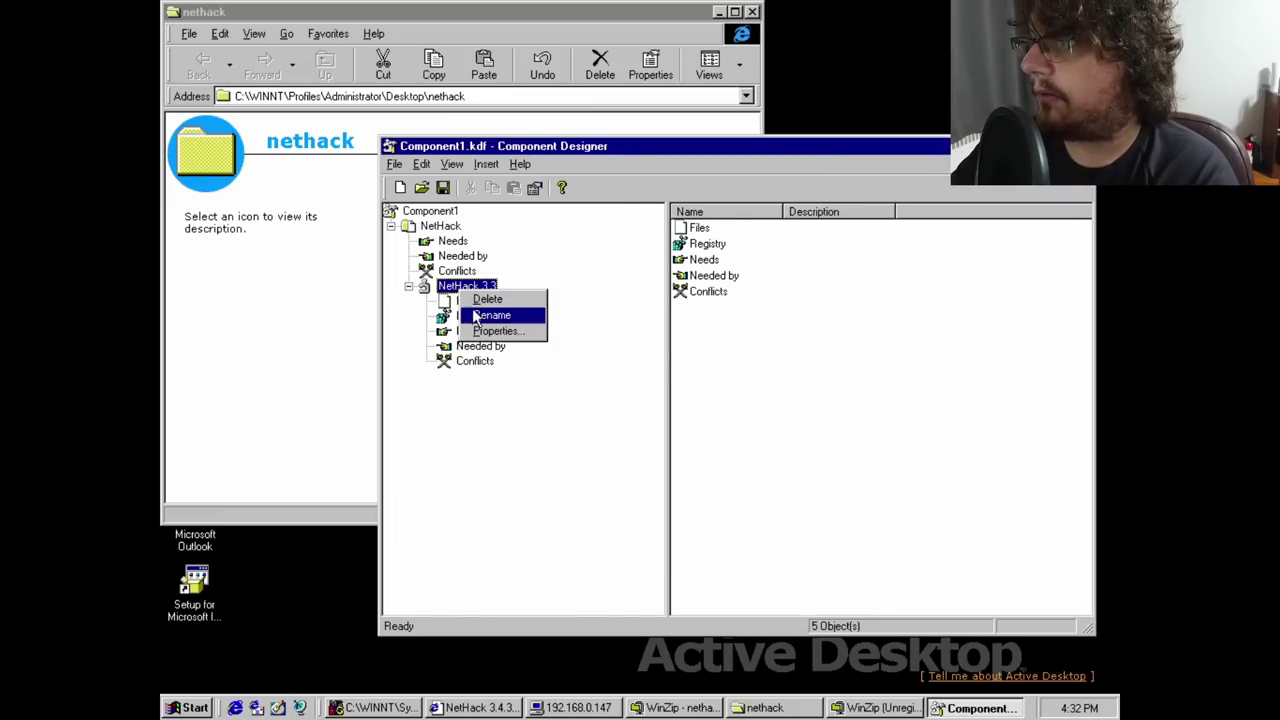
{"action": "left_click", "coordinate": [490, 315]}
{"action": "key", "text": "End"}
{"action": "key", "text": "BackSpace"}
{"action": "type", "text": "4.3"}
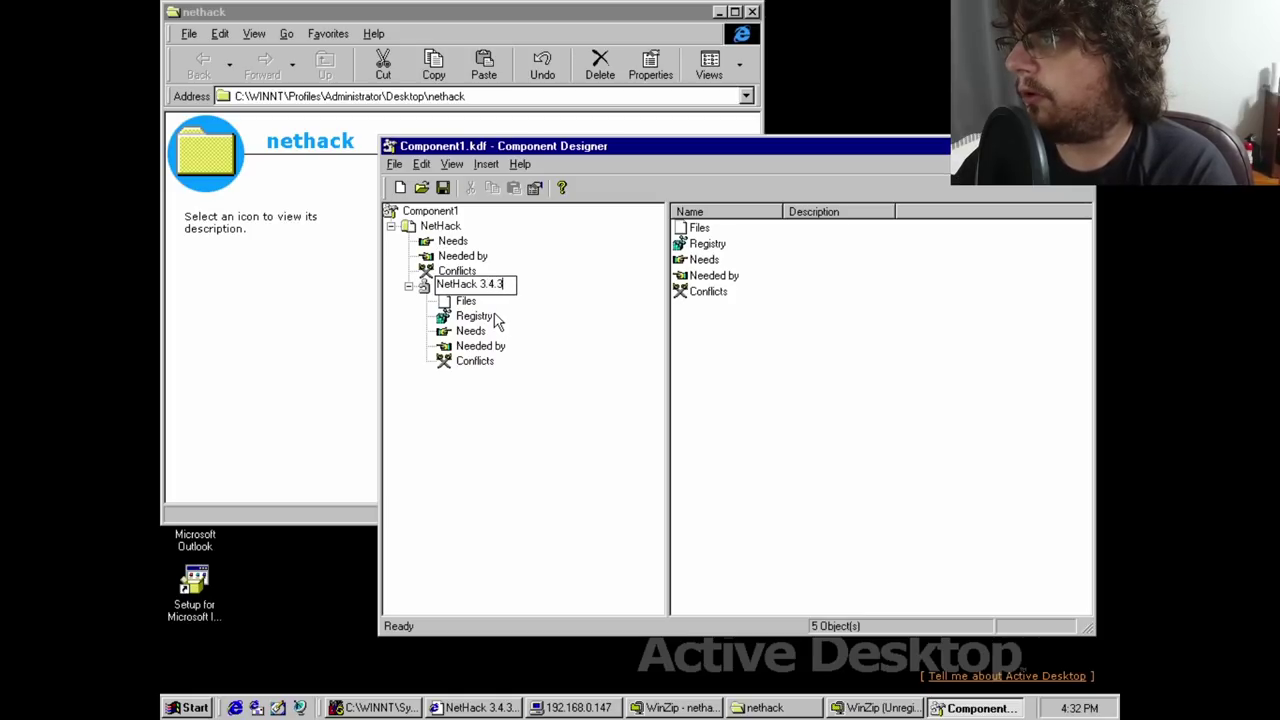
{"action": "key", "text": "Return"}
- Drag all 15 files from the nethack folder into the component's file list
{"action": "left_click", "coordinate": [458, 304]}
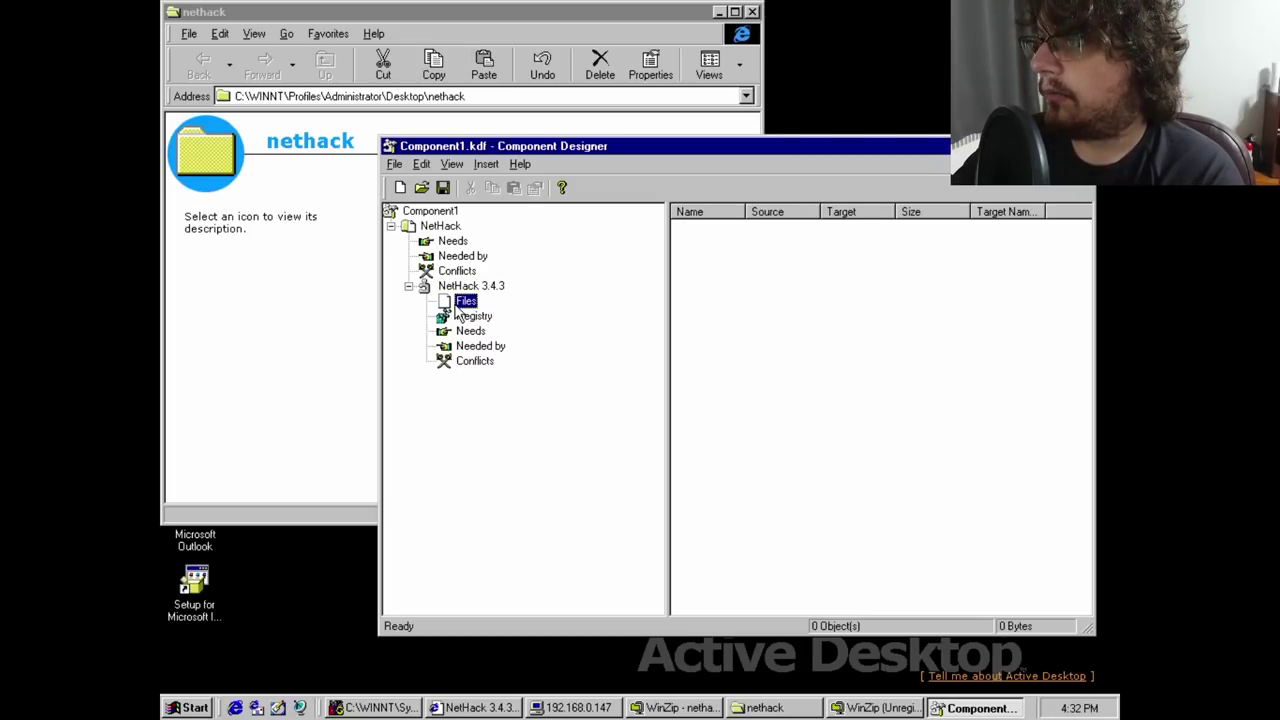
{"action": "right_click", "coordinate": [838, 300]}
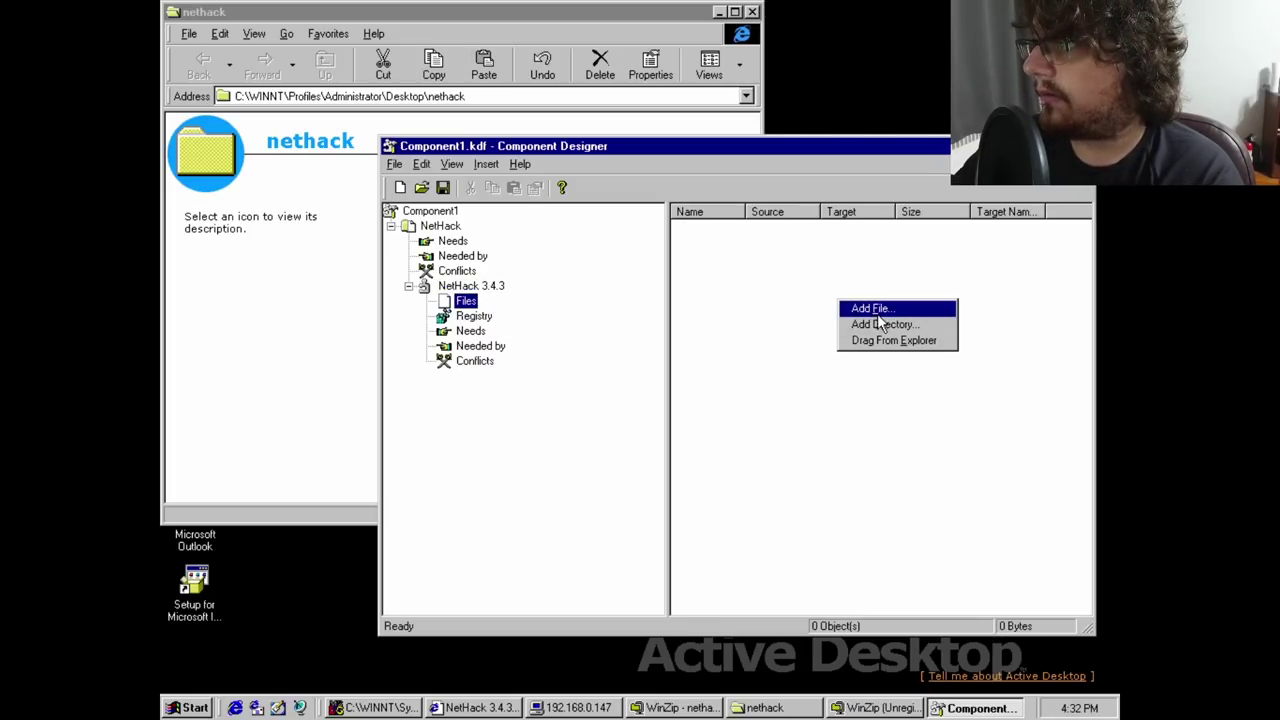
{"action": "left_click", "coordinate": [870, 309]}
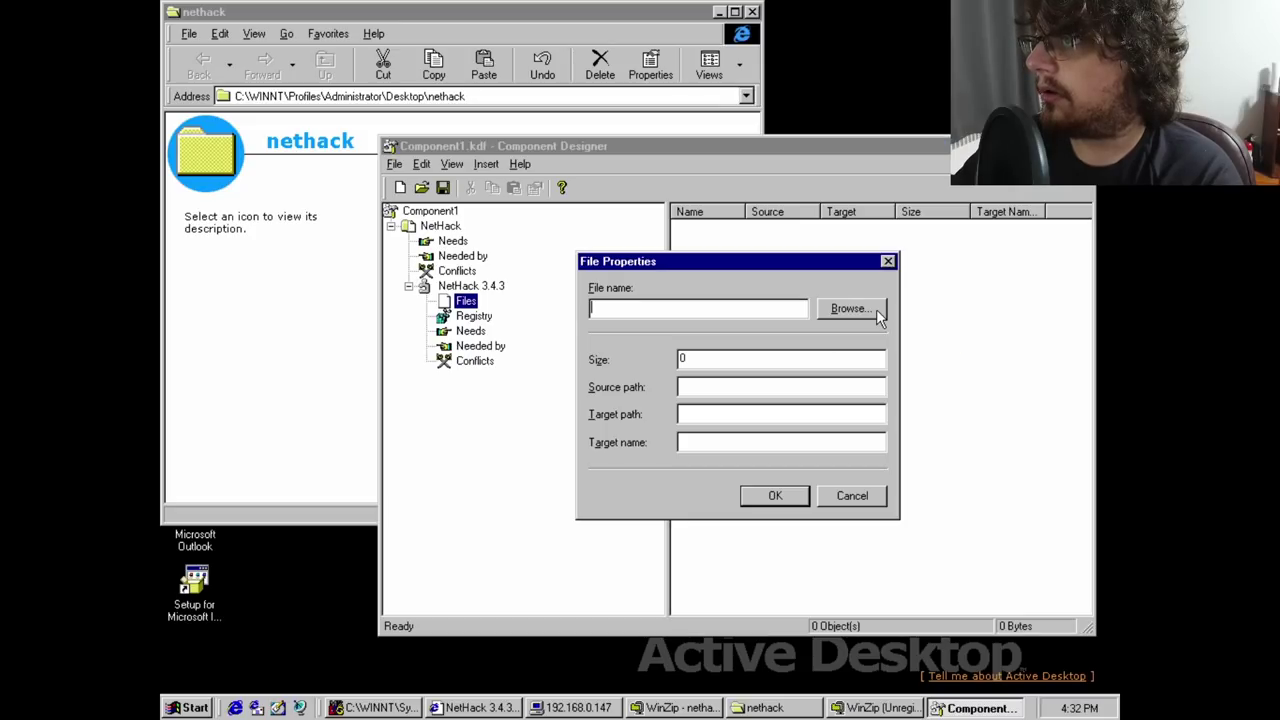
{"action": "left_click", "coordinate": [847, 503]}
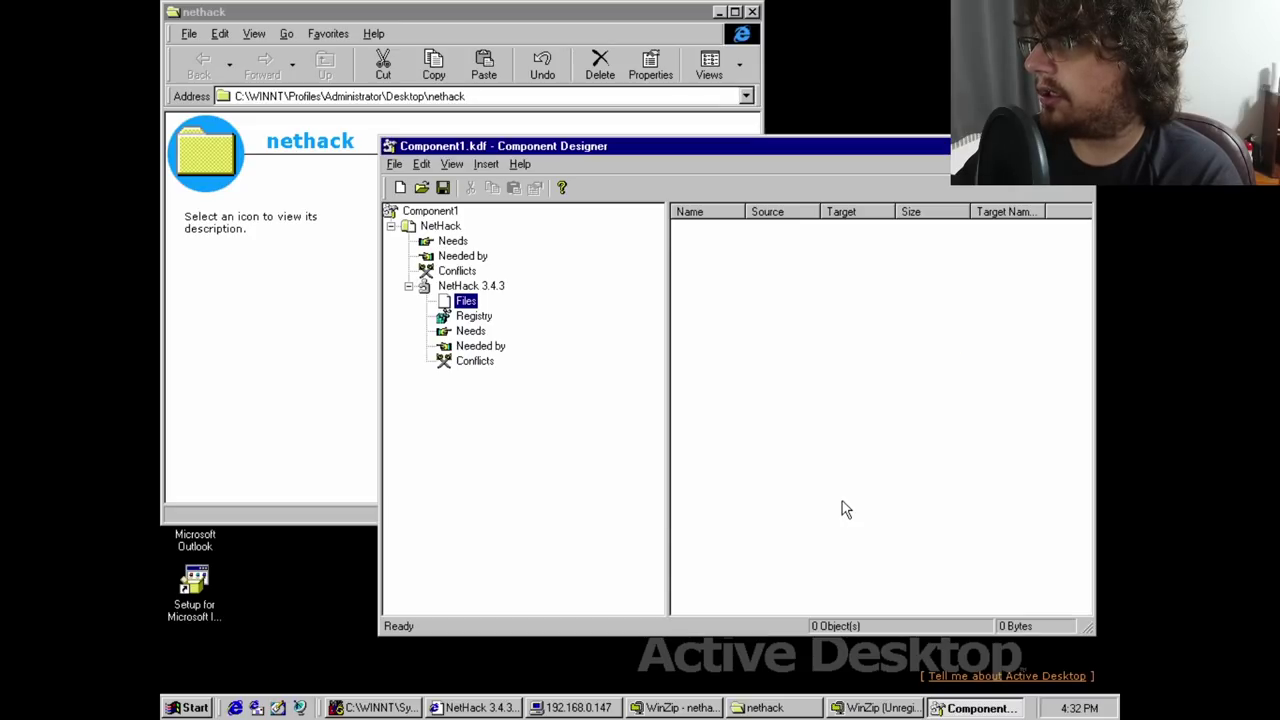
{"action": "left_click", "coordinate": [212, 143]}
{"action": "key", "text": "ctrl+a"}
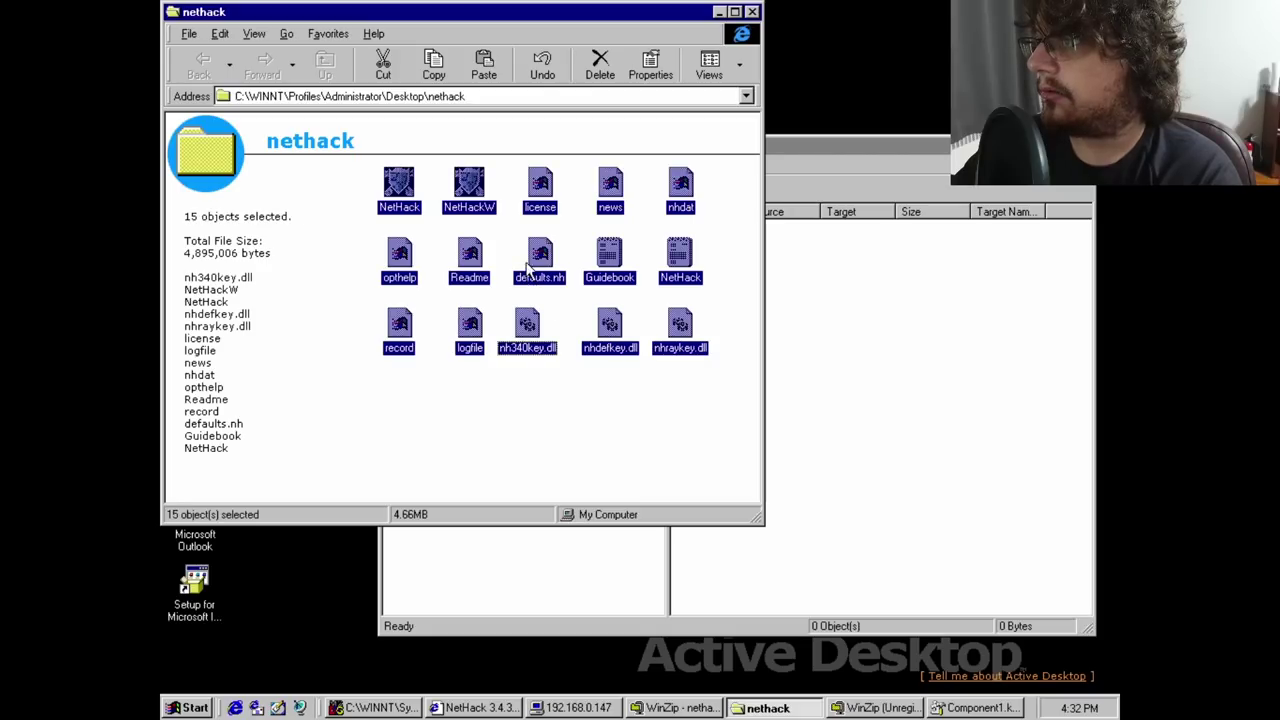
{"action": "left_click_drag", "start_coordinate": [528, 268], "coordinate": [910, 440]}
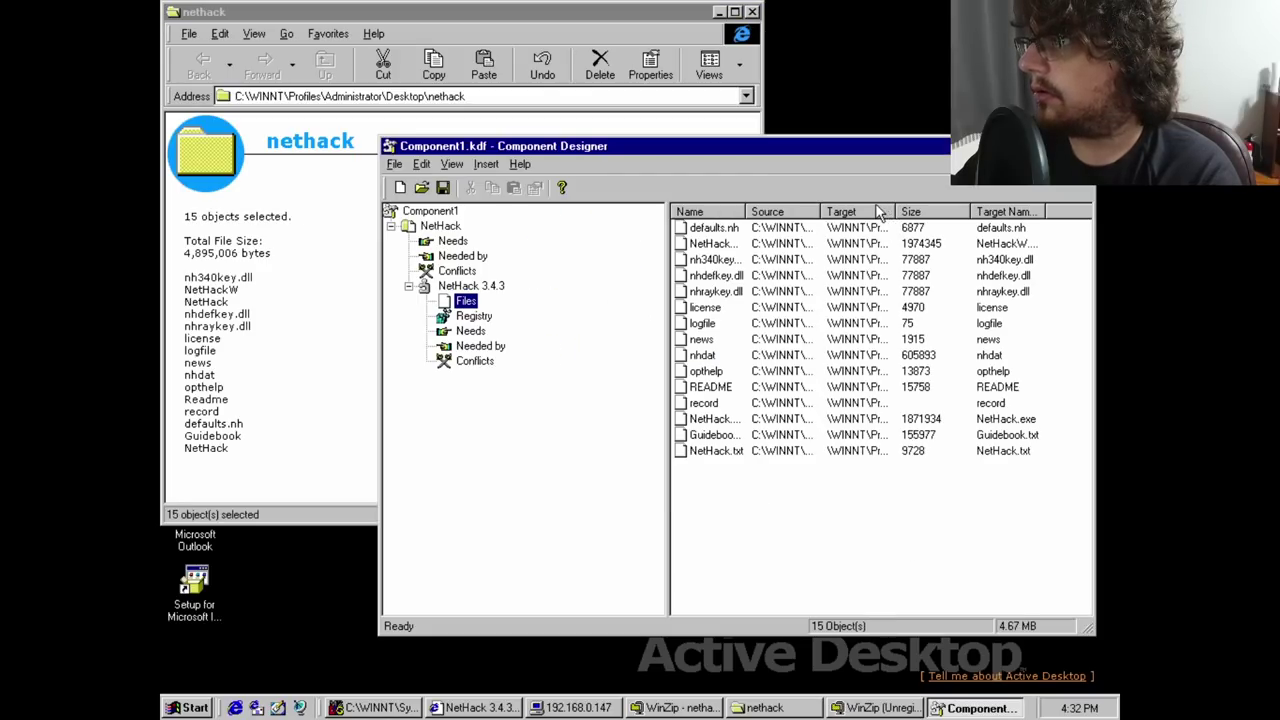
{"action": "left_click", "coordinate": [862, 243]}
- Add NetHack 3.4.3 from Applications > NetHack to the Minimal No Network configuration
{"action": "double_click", "coordinate": [862, 228]}
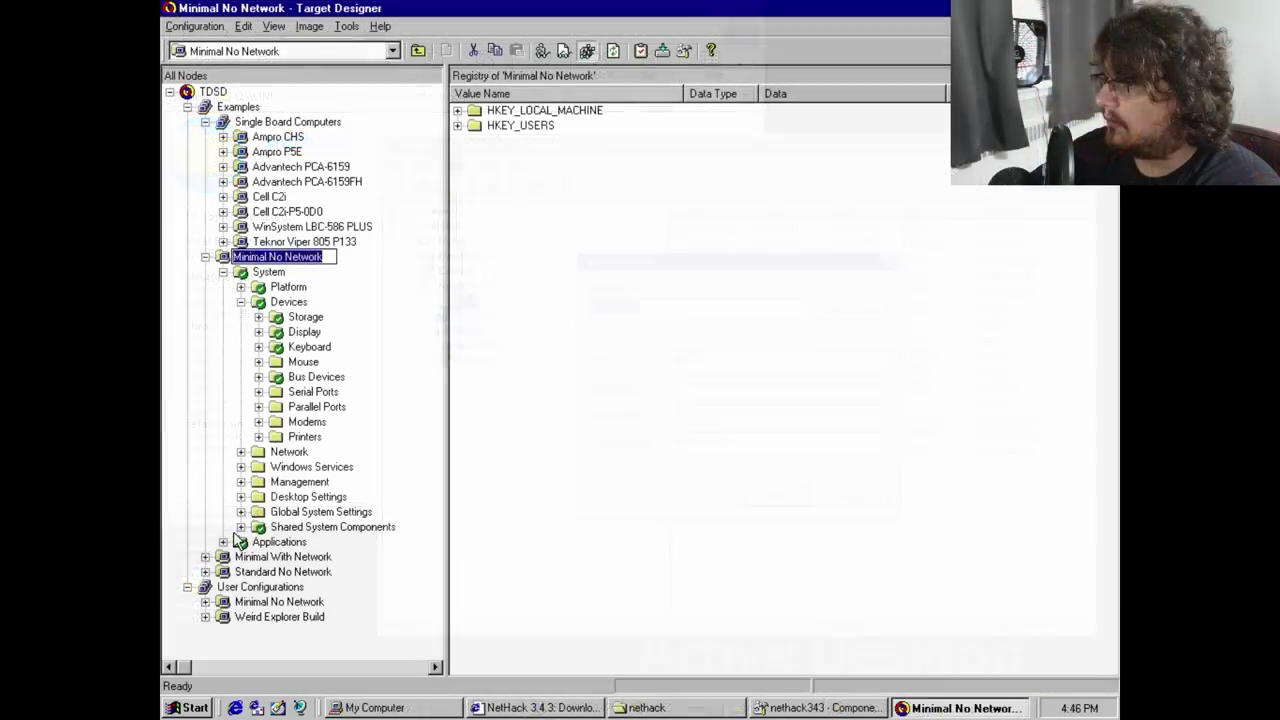
{"action": "left_click", "coordinate": [224, 542]}
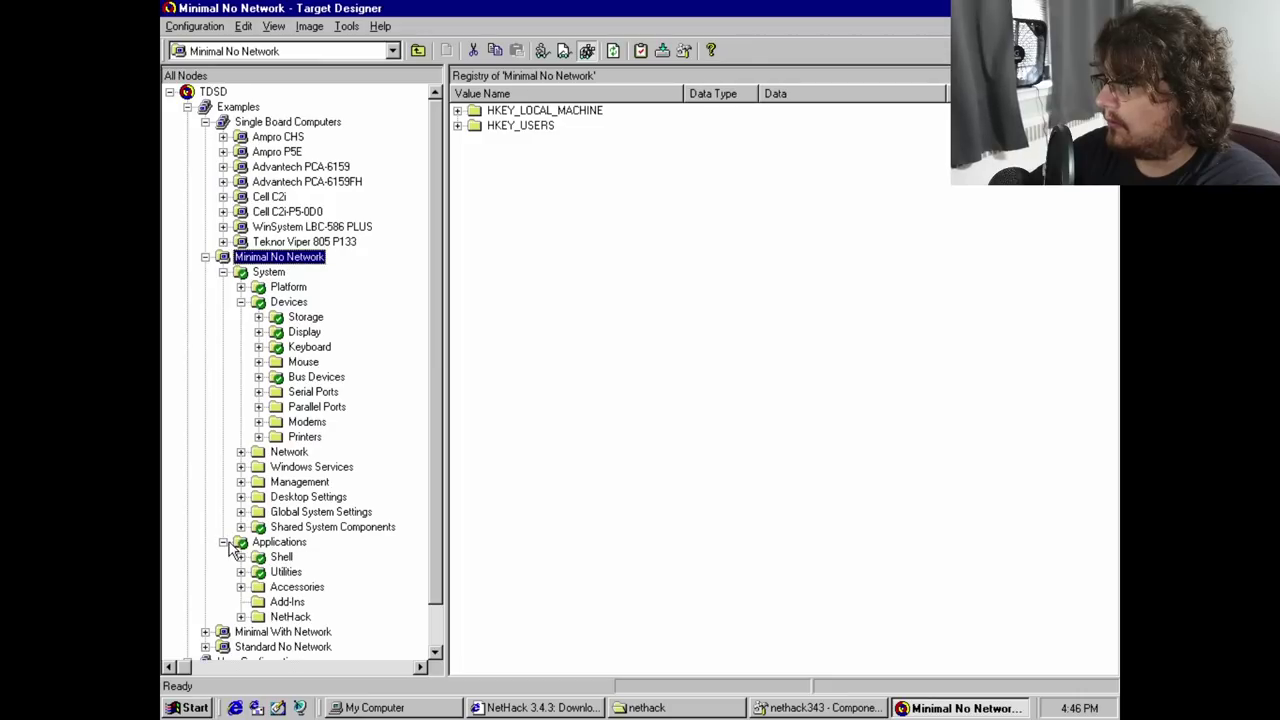
{"action": "left_click", "coordinate": [241, 617]}
{"action": "left_click", "coordinate": [322, 632]}
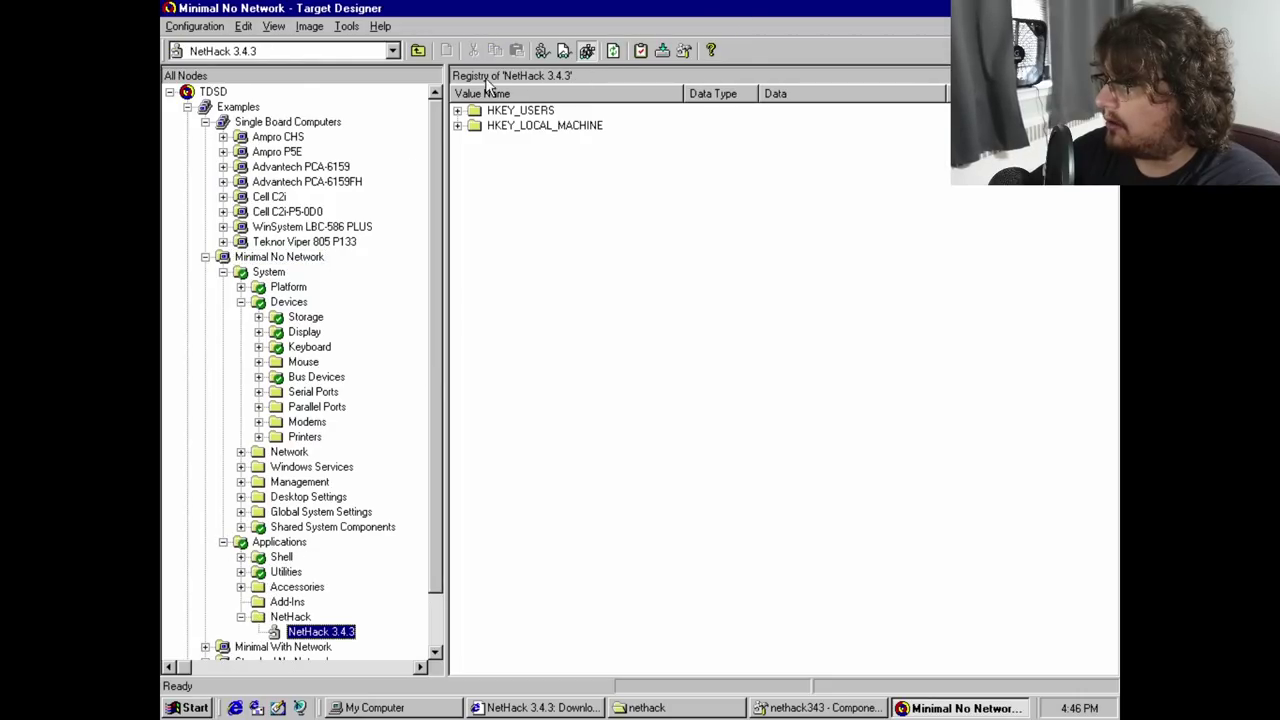
{"action": "right_click", "coordinate": [312, 636]}
{"action": "left_click", "coordinate": [326, 637]}
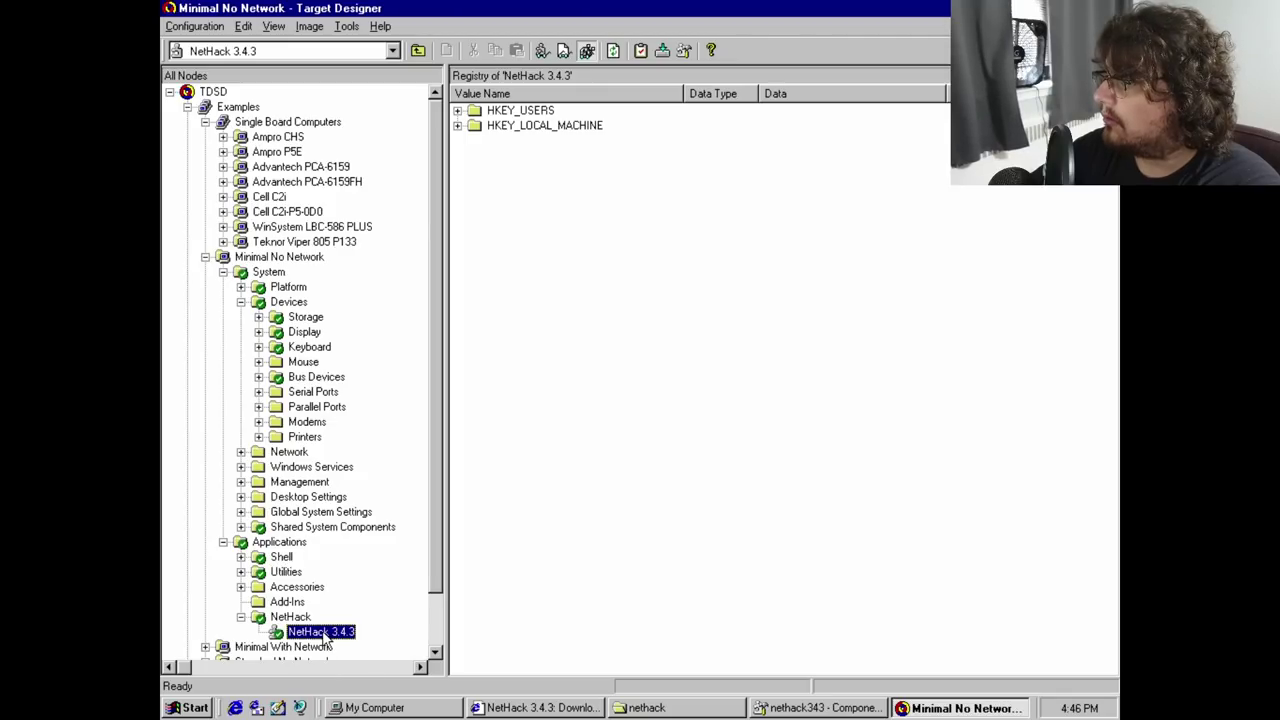
{"action": "left_click", "coordinate": [288, 602]}
{"action": "left_click", "coordinate": [314, 632]}
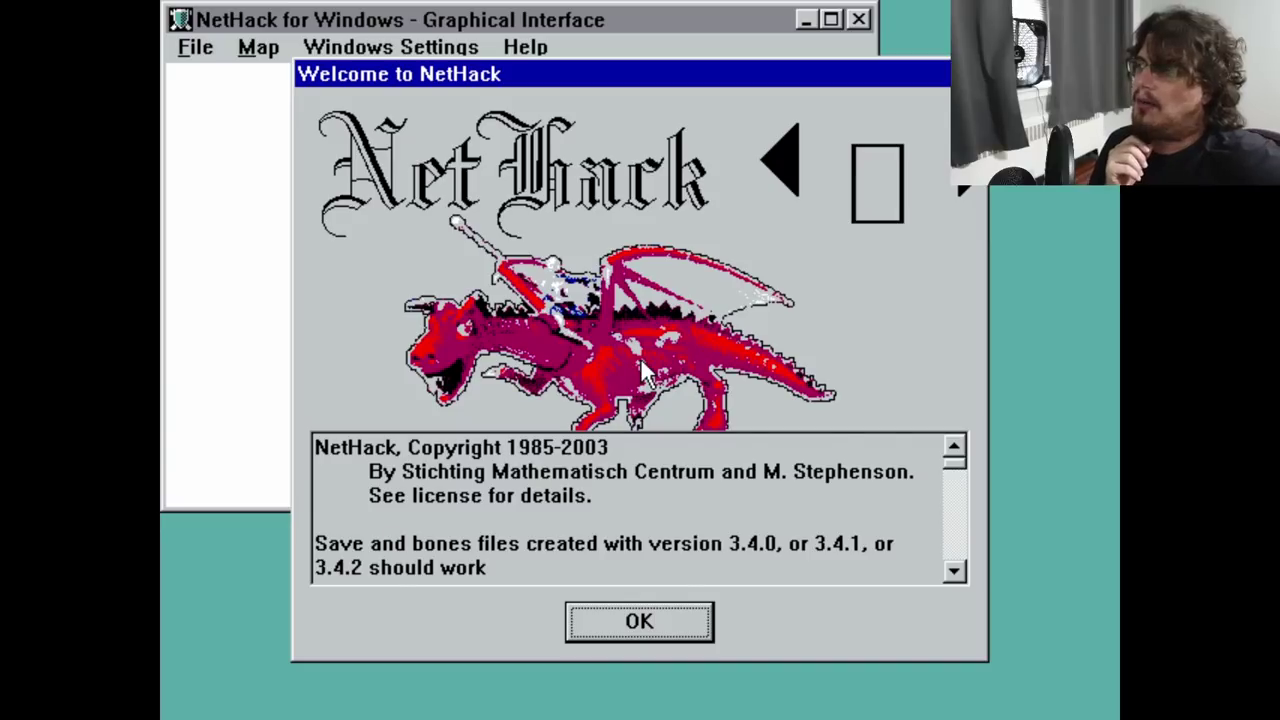
- Start a maximized NetHack game with a character name and random choices, then walk left
{"action": "left_click", "coordinate": [613, 628]}
{"action": "type", "text": "NCommander"}
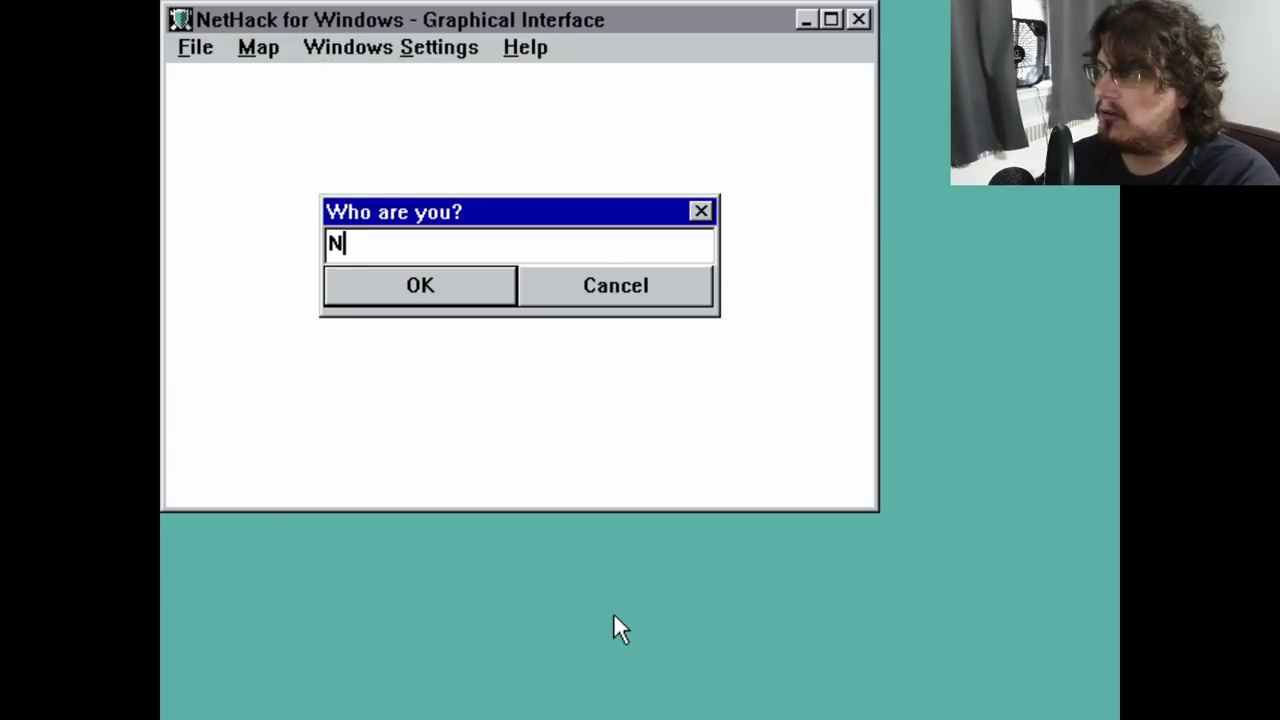
{"action": "key", "text": "Return"}
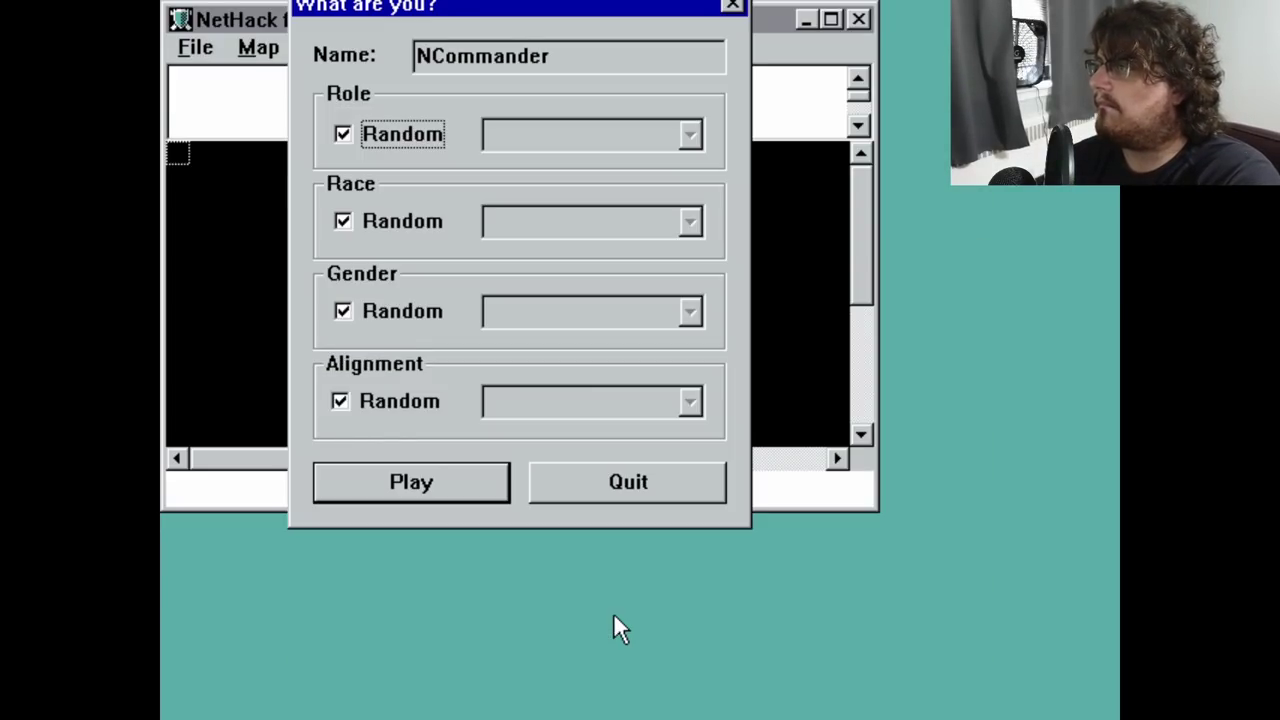
{"action": "key", "text": "Return"}
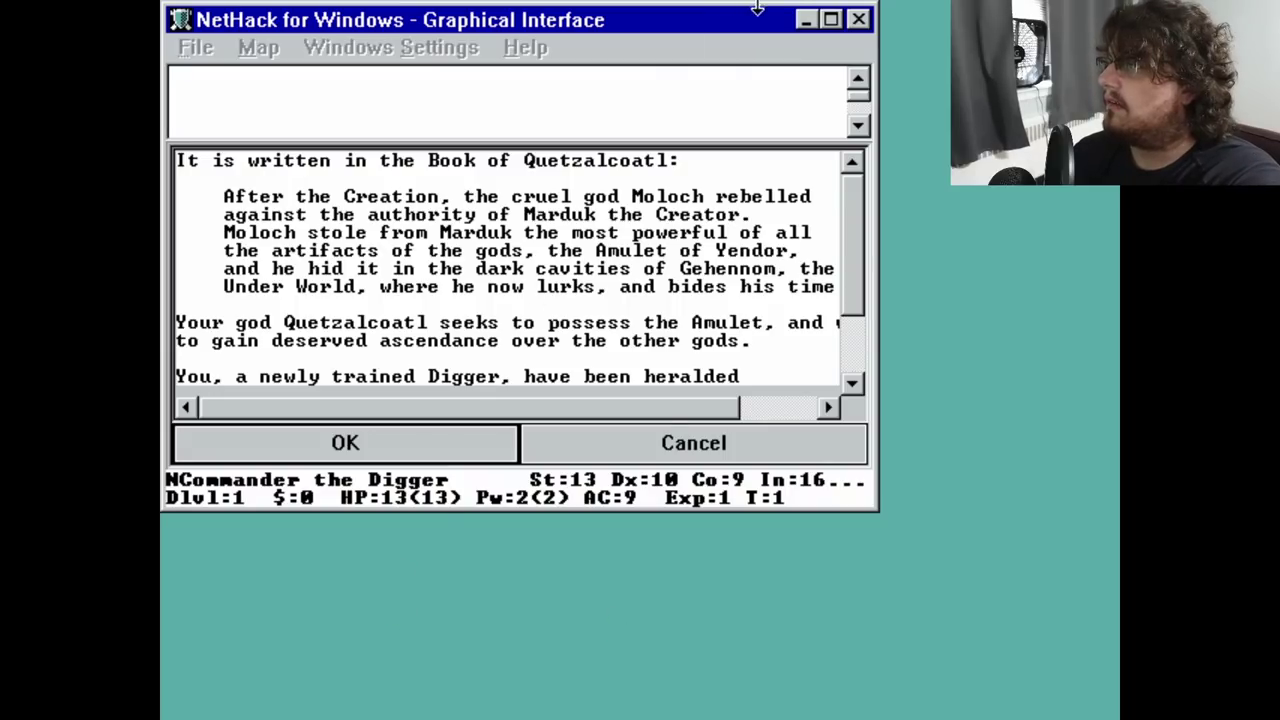
{"action": "left_click", "coordinate": [831, 19]}
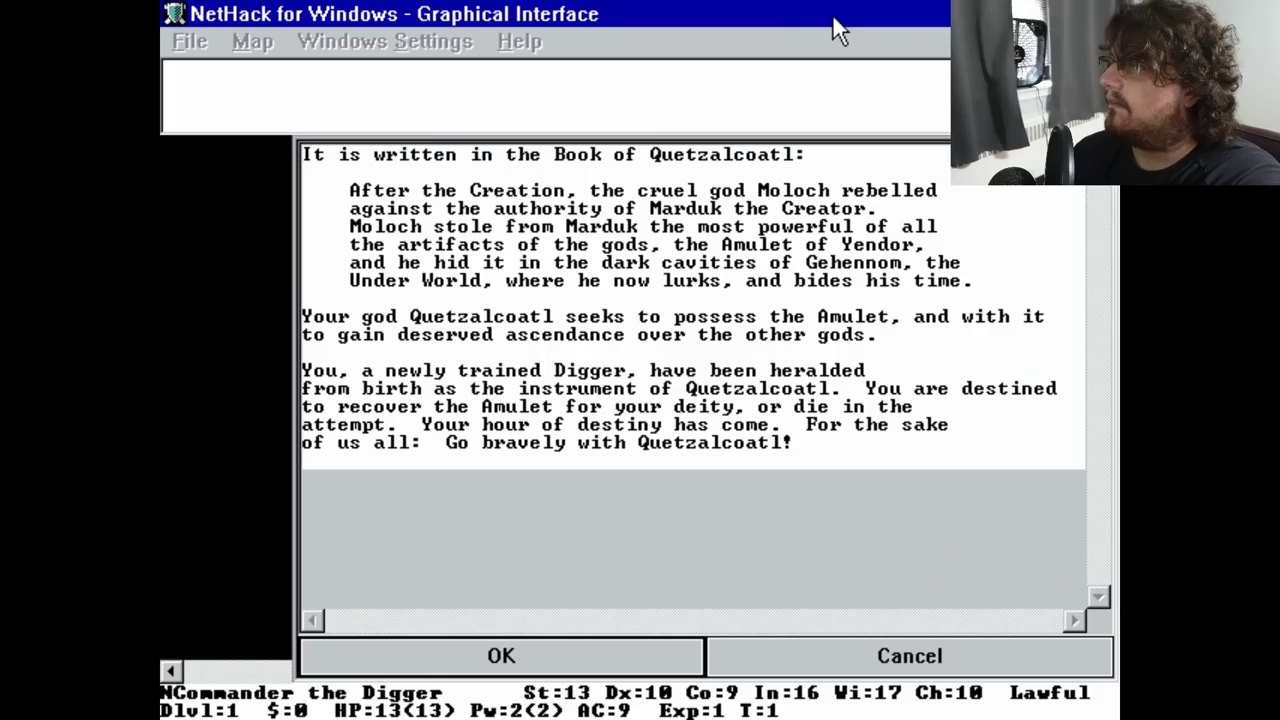
{"action": "left_click", "coordinate": [632, 660]}
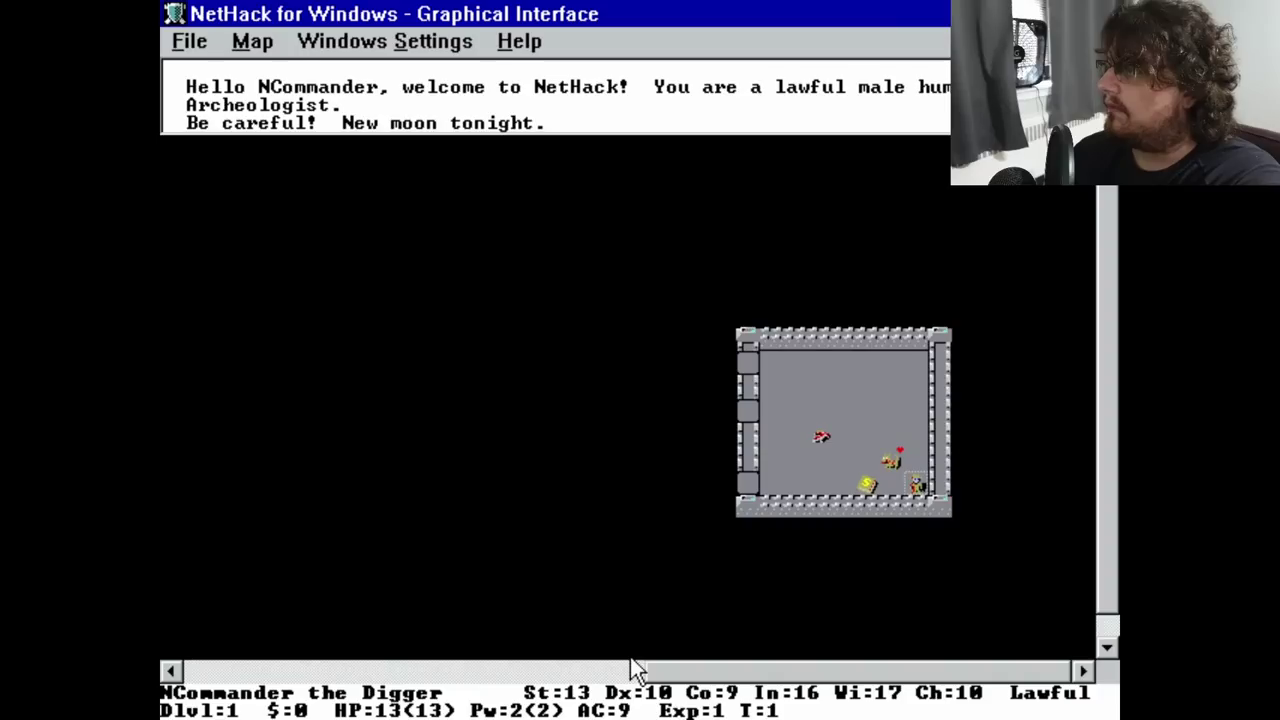
{"action": "key", "text": "h"}
{"action": "key", "text": "h"}
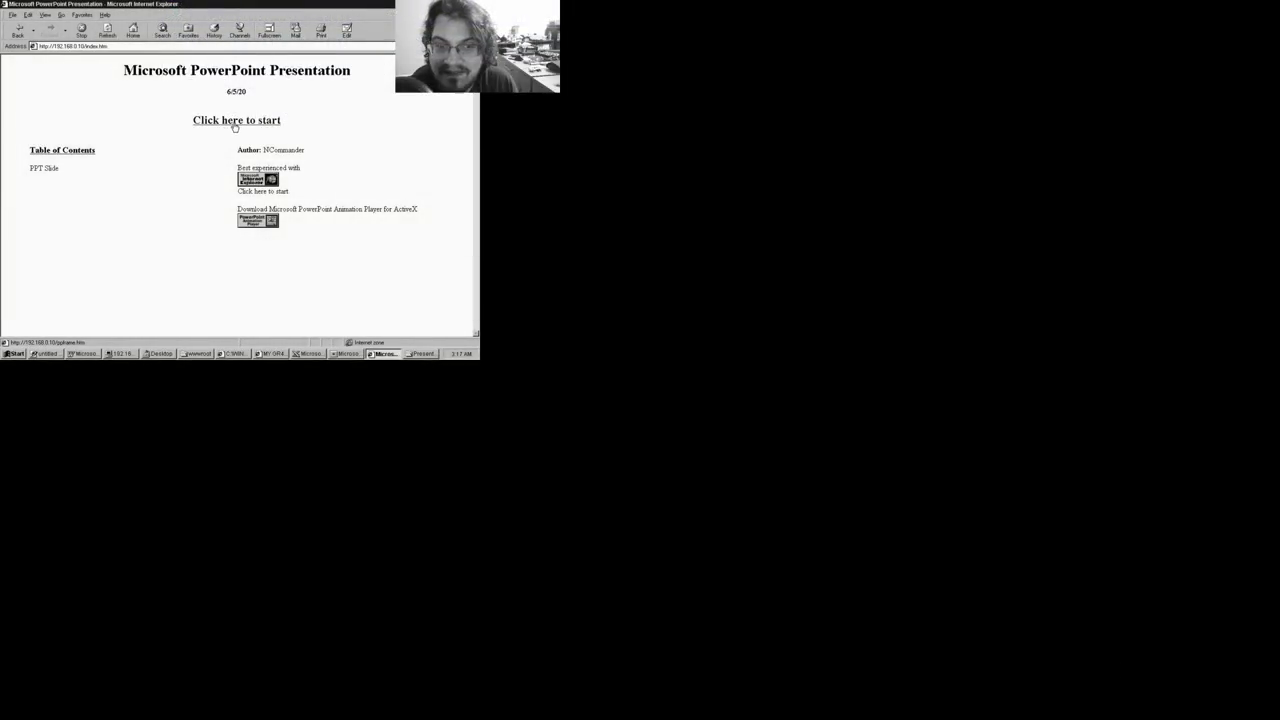
- Open the embedded system's Control Panel maximized and launch the Licensing applet
{"action": "left_click", "coordinate": [235, 122]}
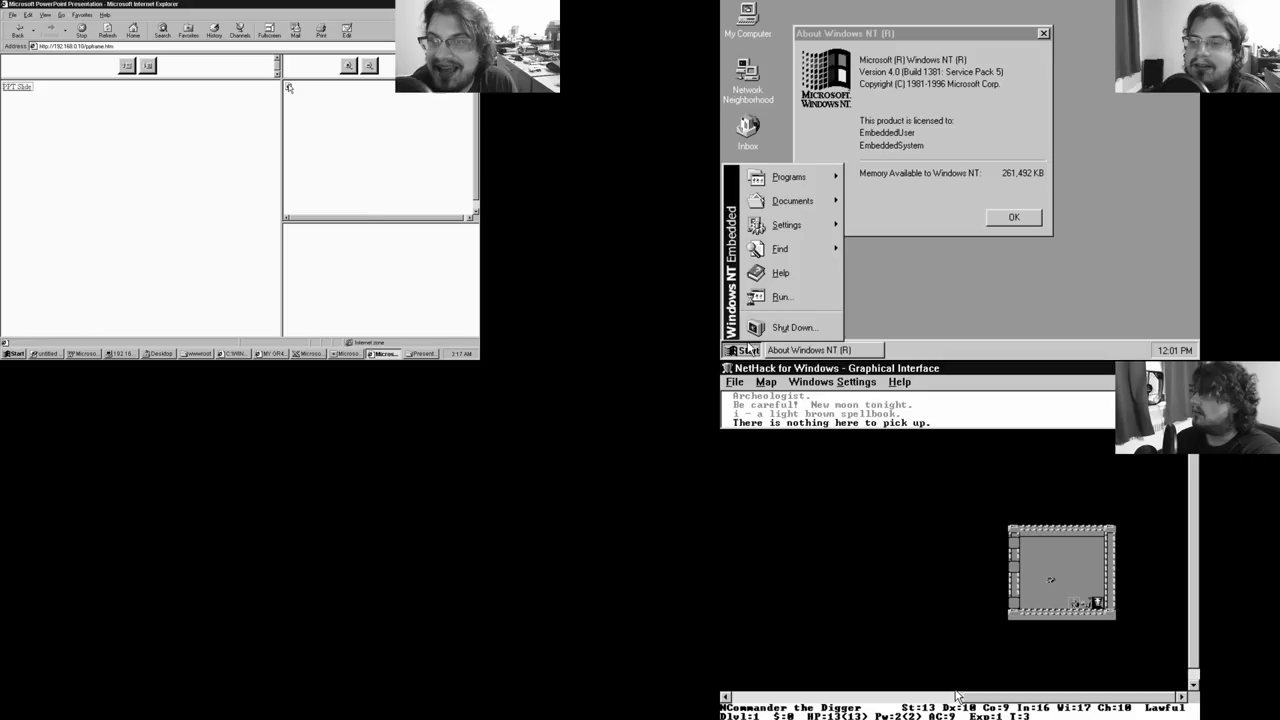
{"action": "mouse_move", "coordinate": [786, 224]}
{"action": "left_click", "coordinate": [885, 215]}
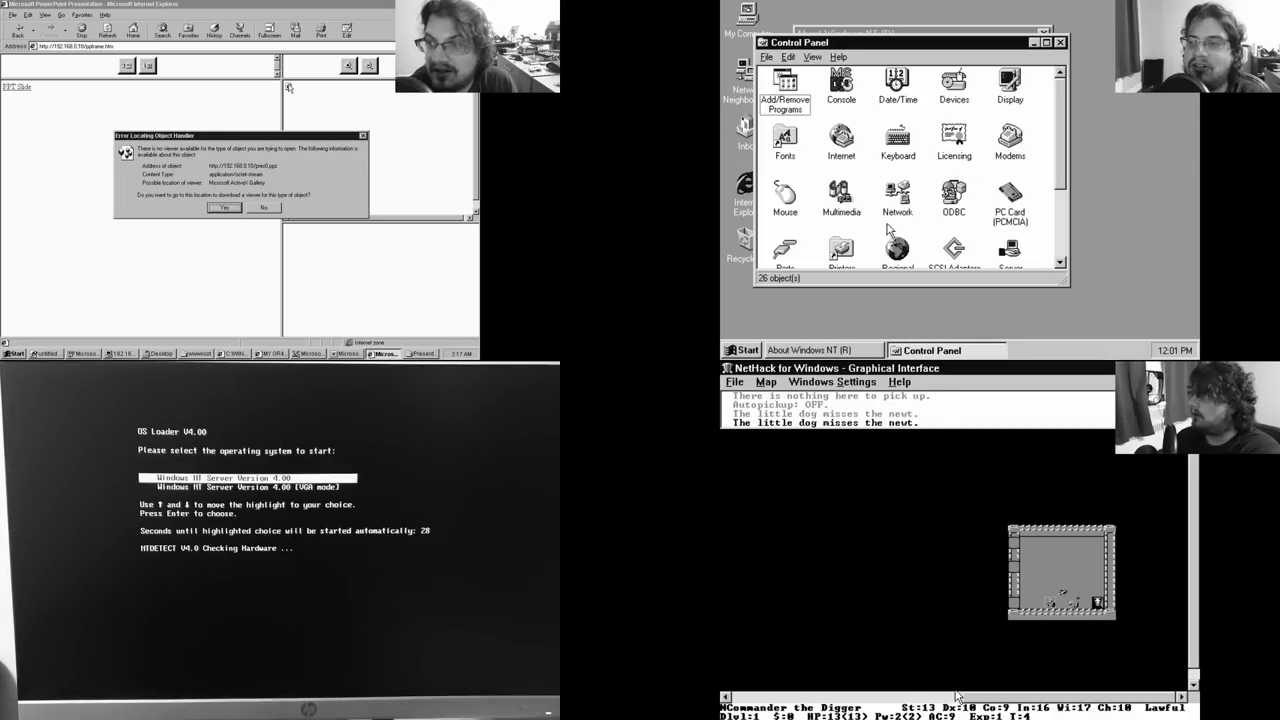
{"action": "left_click", "coordinate": [1047, 43]}
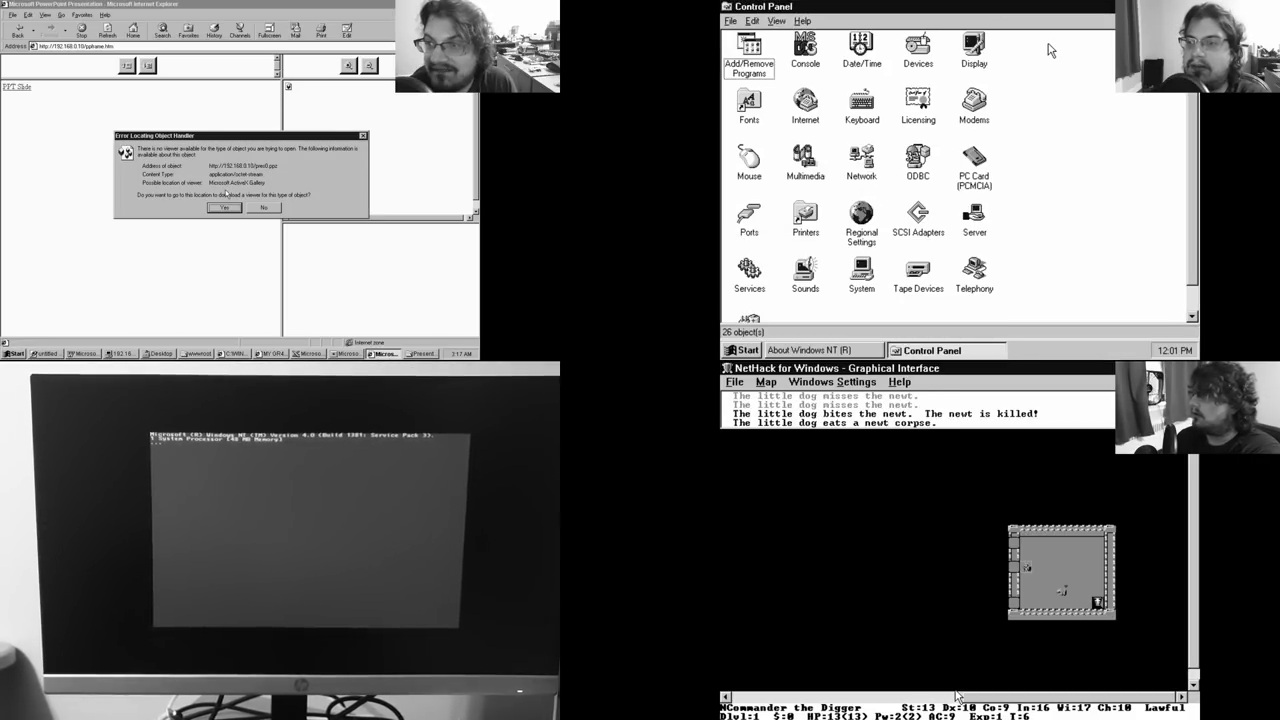
{"action": "double_click", "coordinate": [918, 105]}
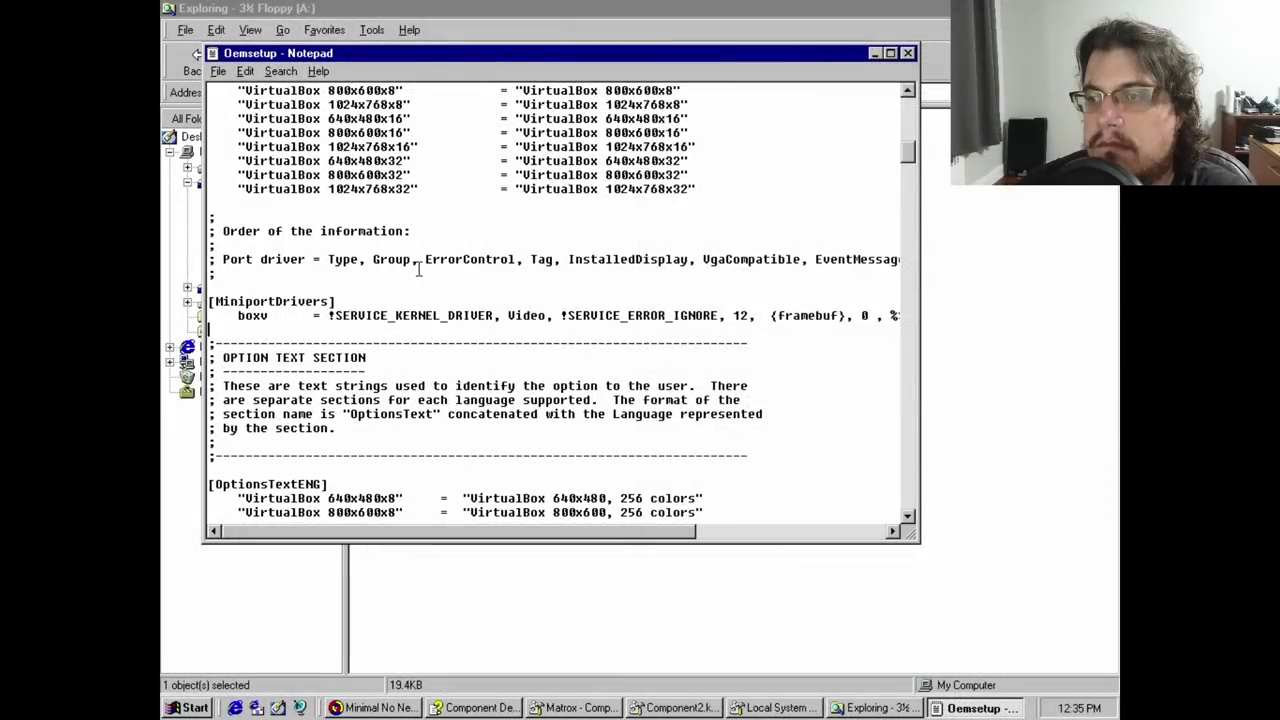
- Page down through Oemsetup.inf to the end of the file
{"action": "key", "text": "Page_Down"}
{"action": "key", "text": "Page_Down"}
{"action": "key", "text": "Page_Down"}
{"action": "key", "text": "Page_Down"}
{"action": "key", "text": "Page_Down"}
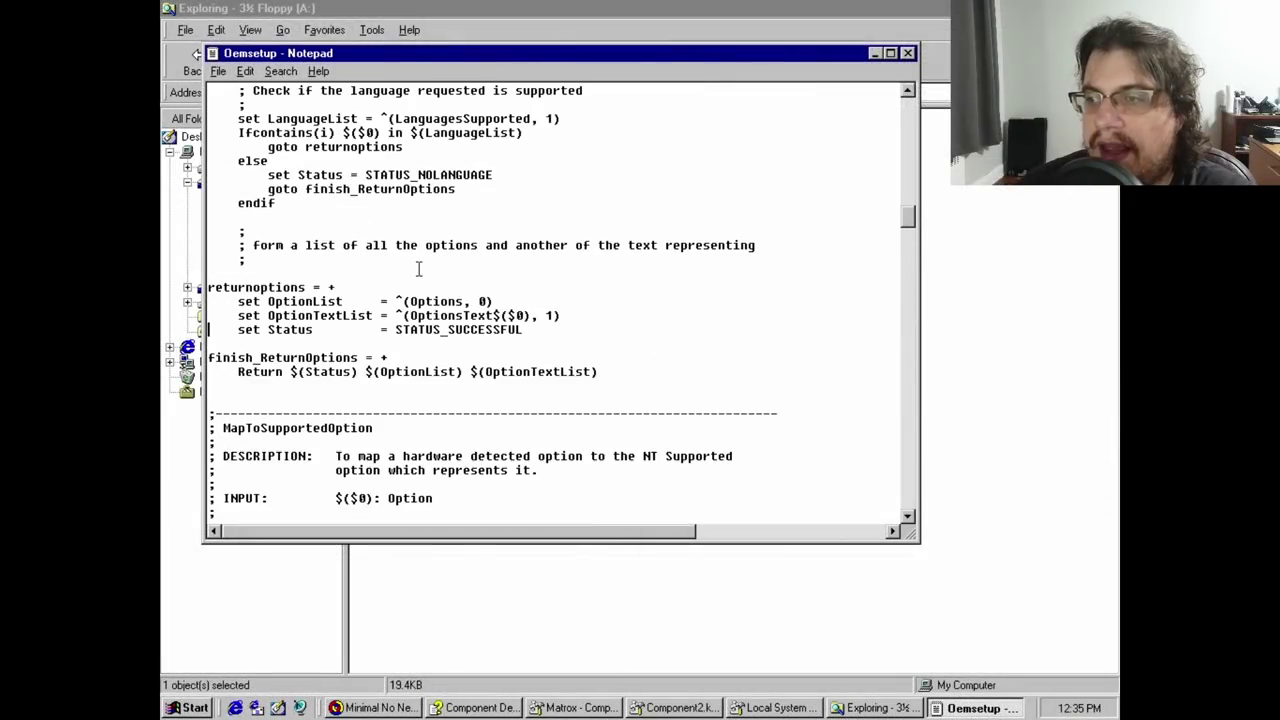
{"action": "key", "text": "Page_Down"}
{"action": "key", "text": "Page_Down"}
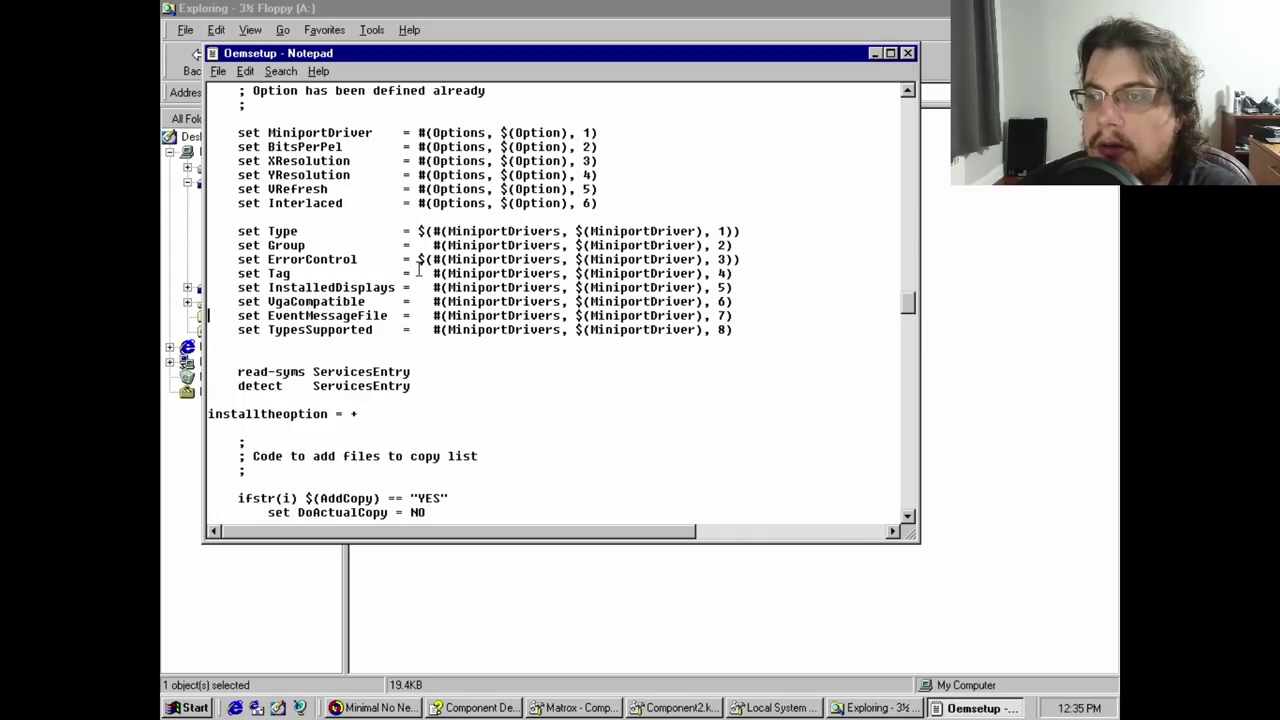
{"action": "key", "text": "Page_Down"}
{"action": "key", "text": "Page_Down"}
{"action": "key", "text": "Page_Down"}
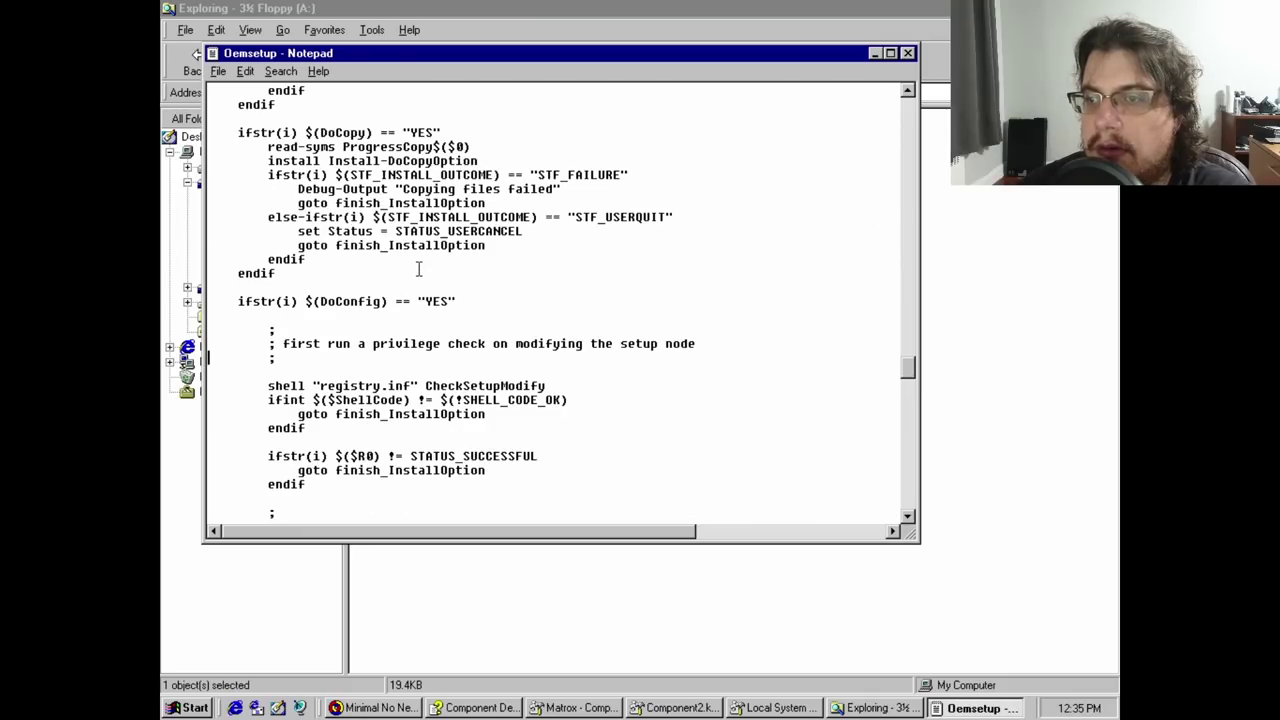
{"action": "key", "text": "Page_Down"}
{"action": "key", "text": "Page_Down"}
{"action": "key", "text": "Page_Down"}
{"action": "key", "text": "Page_Down"}
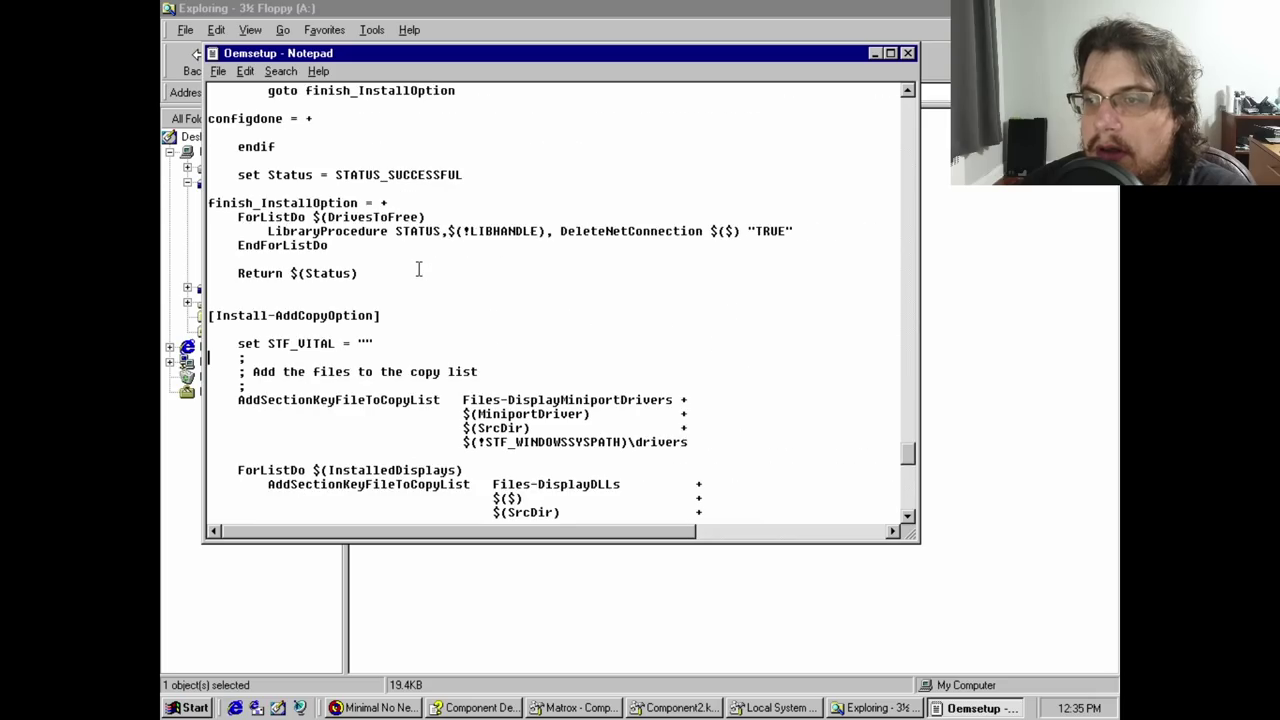
{"action": "key", "text": "Page_Up"}
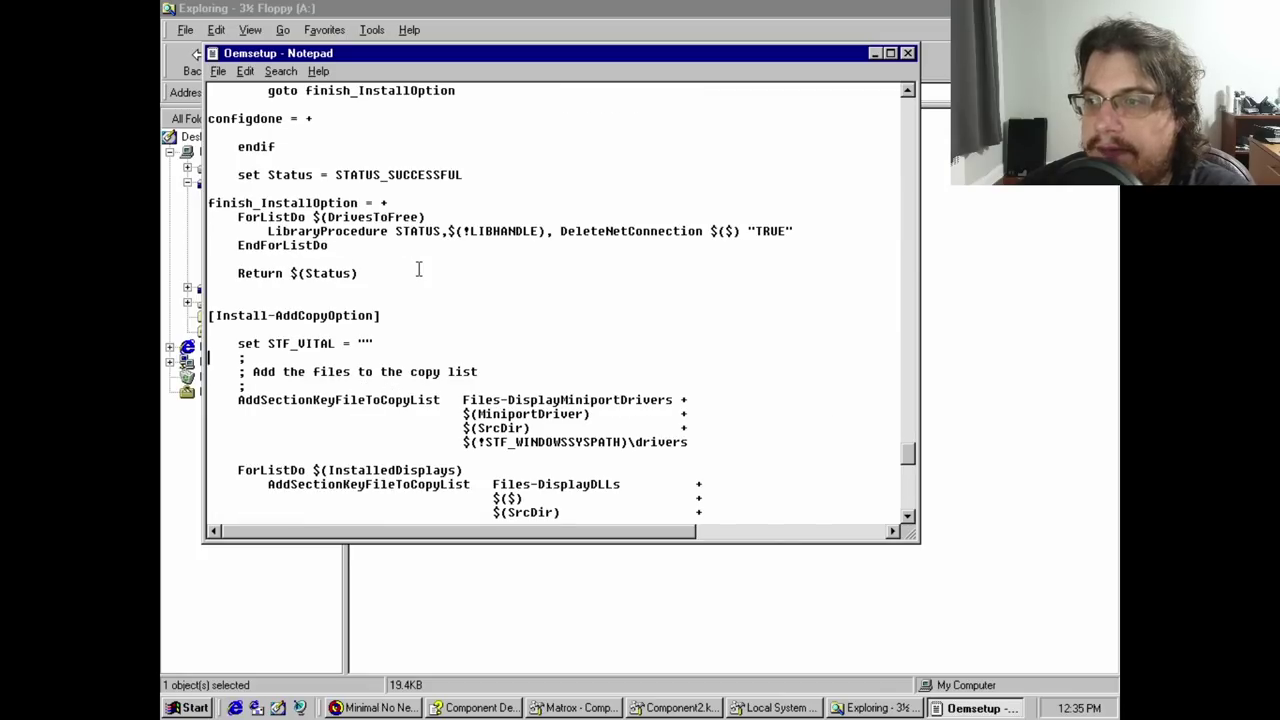
{"action": "key", "text": "Page_Down"}
{"action": "key", "text": "Page_Down"}
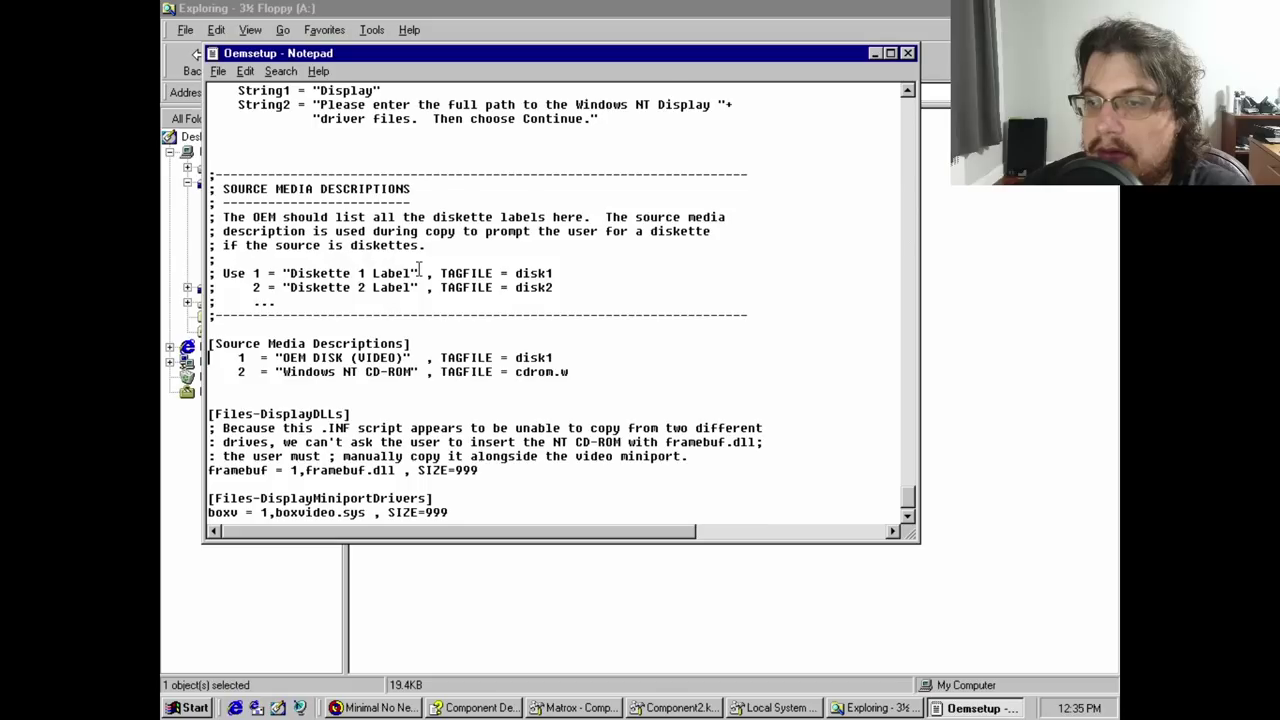
{"action": "key", "text": "Page_Down"}
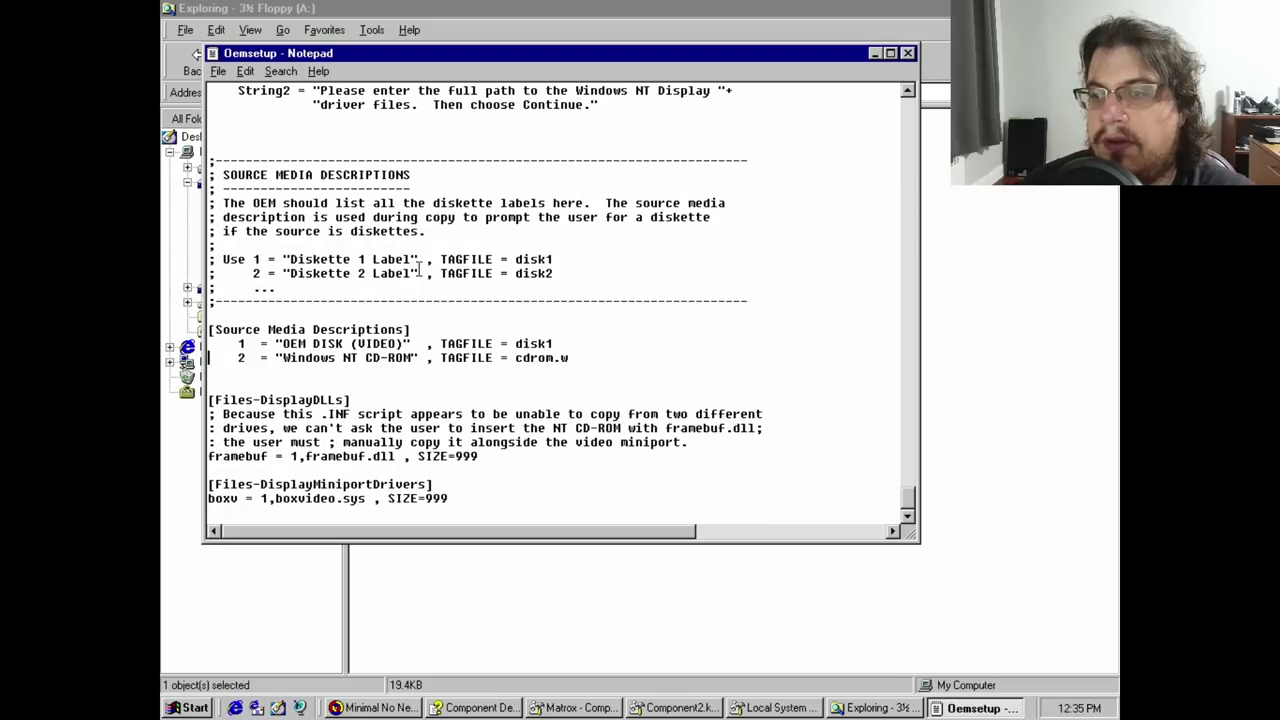
- Page back to the MiniportDrivers section, then show E100BNT's registry and select NetRules
{"action": "key", "text": "Page_Up"}
{"action": "key", "text": "Page_Up"}
{"action": "key", "text": "Page_Up"}
{"action": "key", "text": "Page_Up"}
{"action": "key", "text": "Page_Up"}
{"action": "key", "text": "Page_Up"}
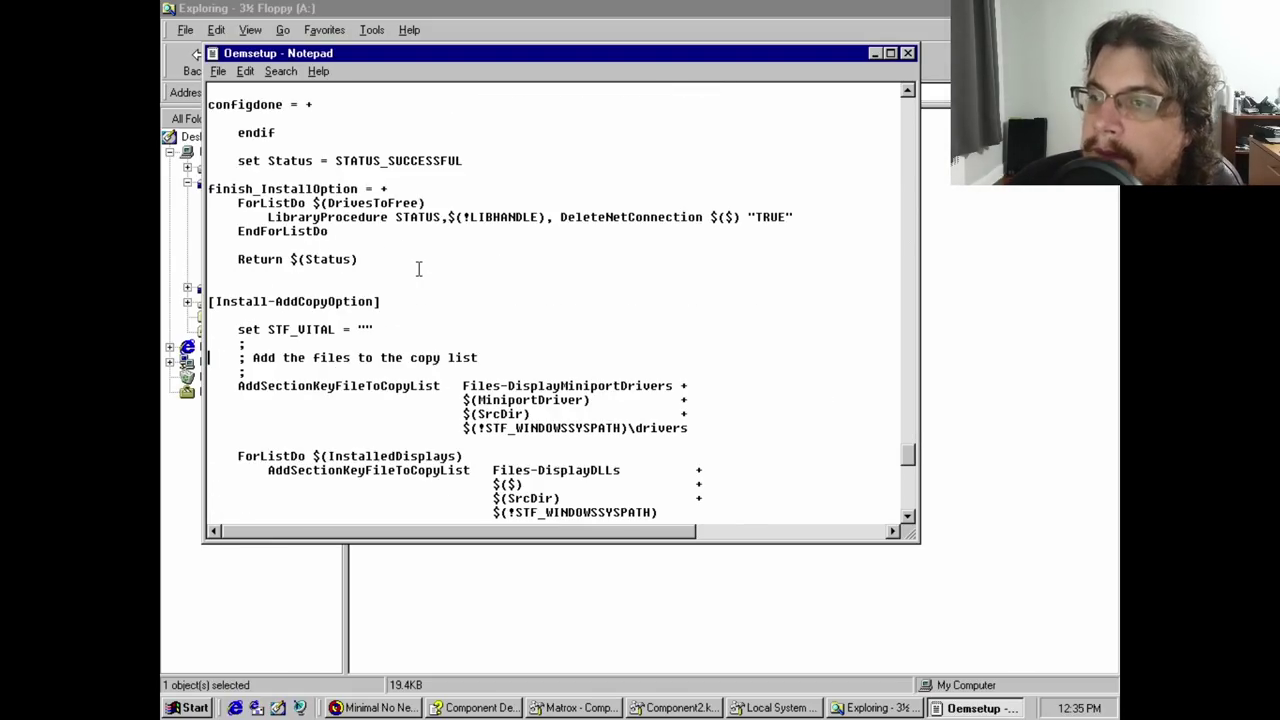
{"action": "key", "text": "Page_Up"}
{"action": "key", "text": "Page_Up"}
{"action": "key", "text": "Page_Up"}
{"action": "key", "text": "Page_Up"}
{"action": "key", "text": "Page_Up"}
{"action": "key", "text": "Page_Up"}
{"action": "key", "text": "Page_Up"}
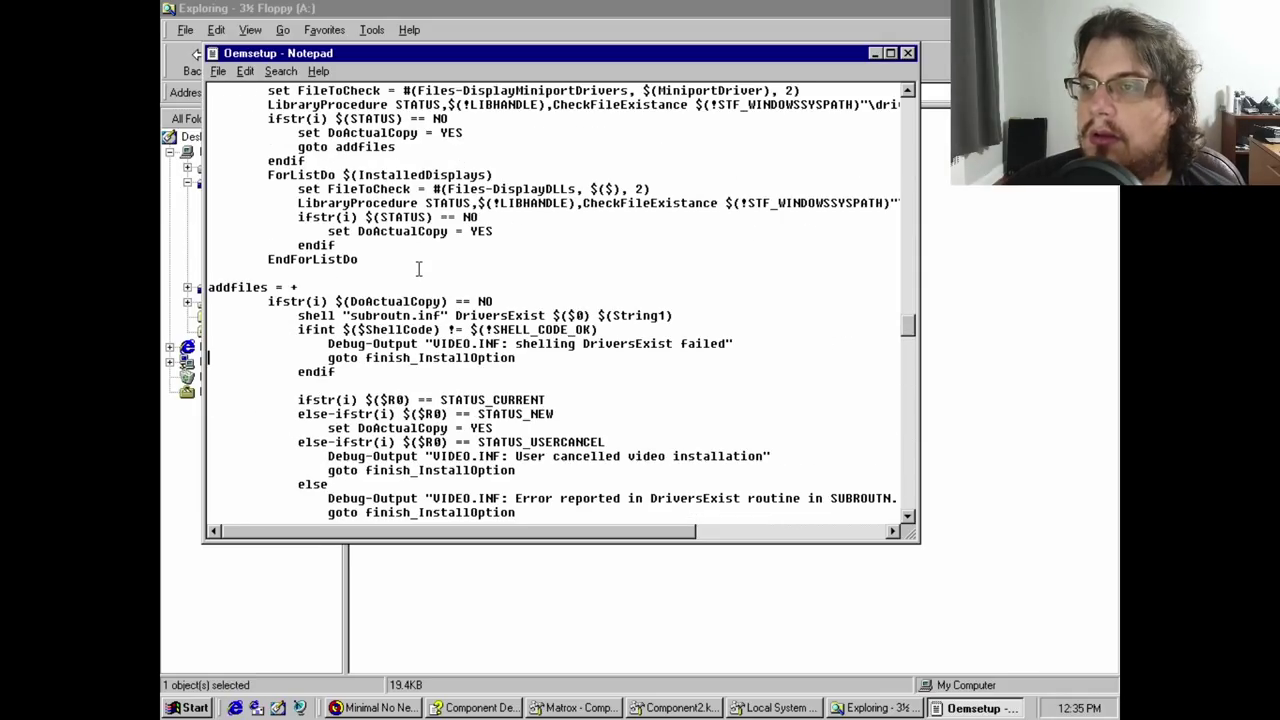
{"action": "key", "text": "Page_Up"}
{"action": "key", "text": "Page_Up"}
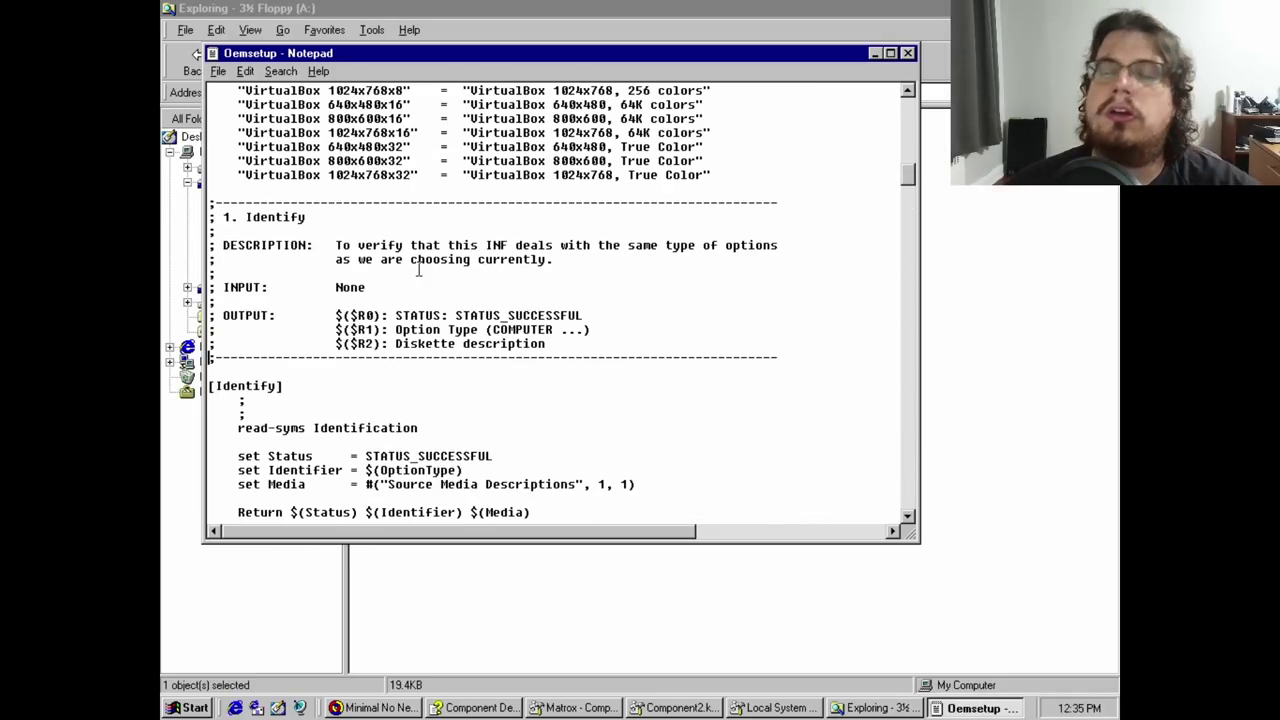
{"action": "key", "text": "Page_Up"}
{"action": "key", "text": "Page_Up"}
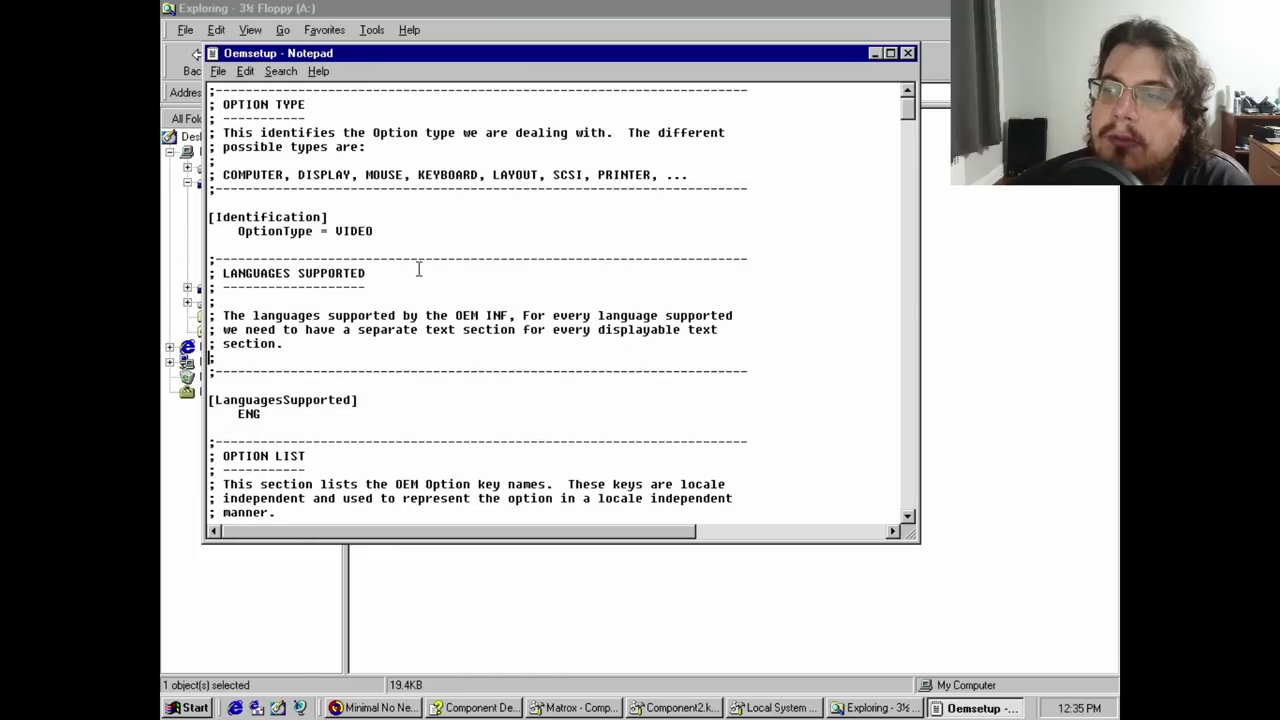
{"action": "key", "text": "Page_Down"}
{"action": "key", "text": "Page_Down"}
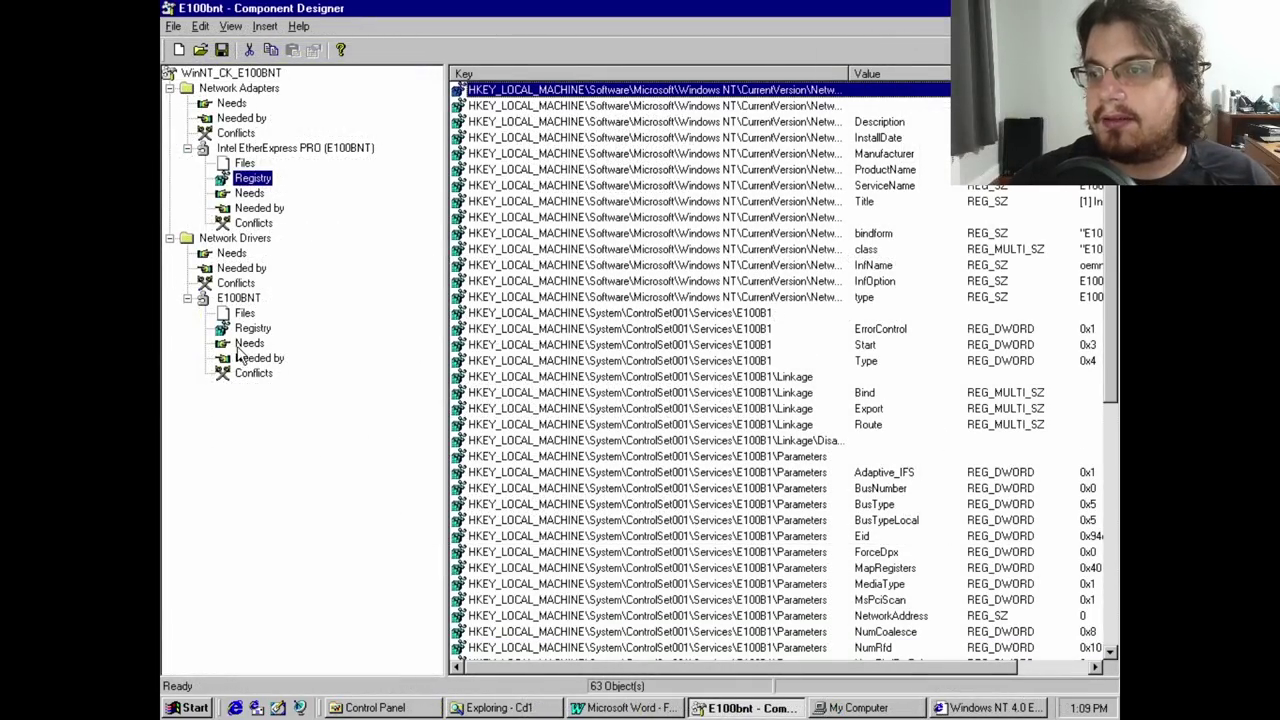
{"action": "left_click", "coordinate": [248, 330]}
{"action": "left_click", "coordinate": [842, 331]}
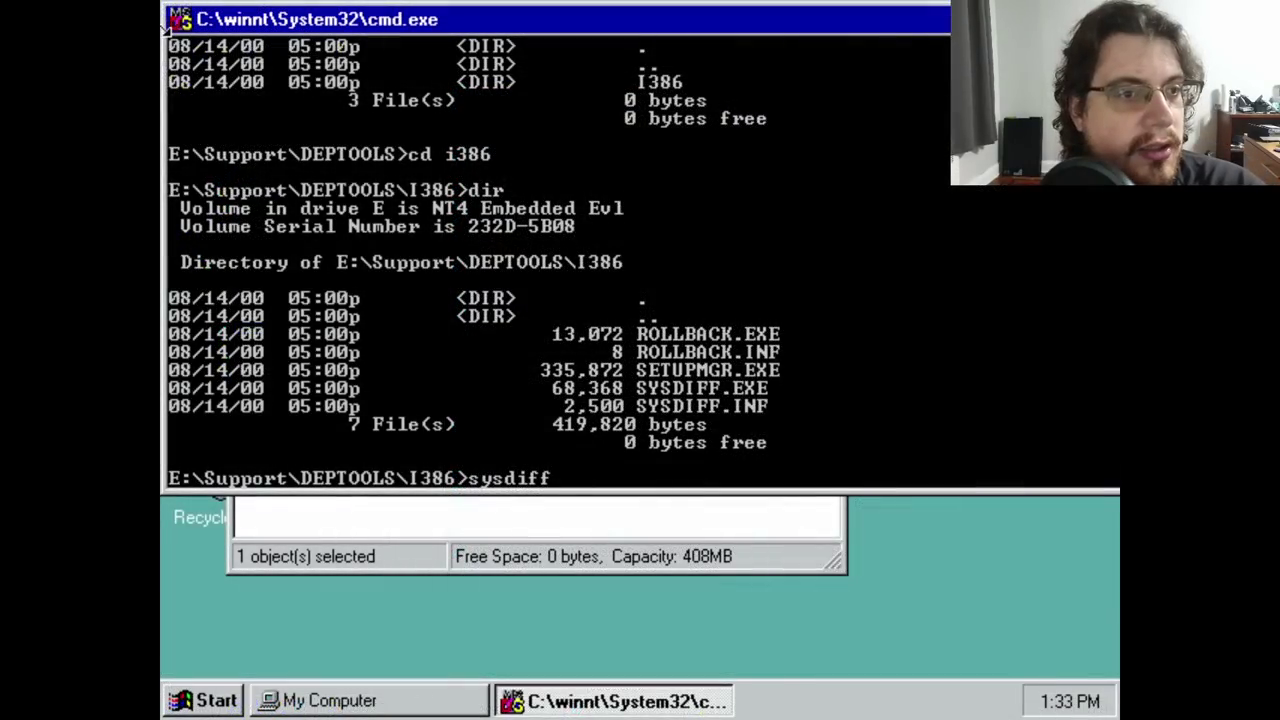
- Run sysdiff /snap d:\images\snap to capture the system's ini files, registry and directories
{"action": "type", "text": "images\\snap.img"}
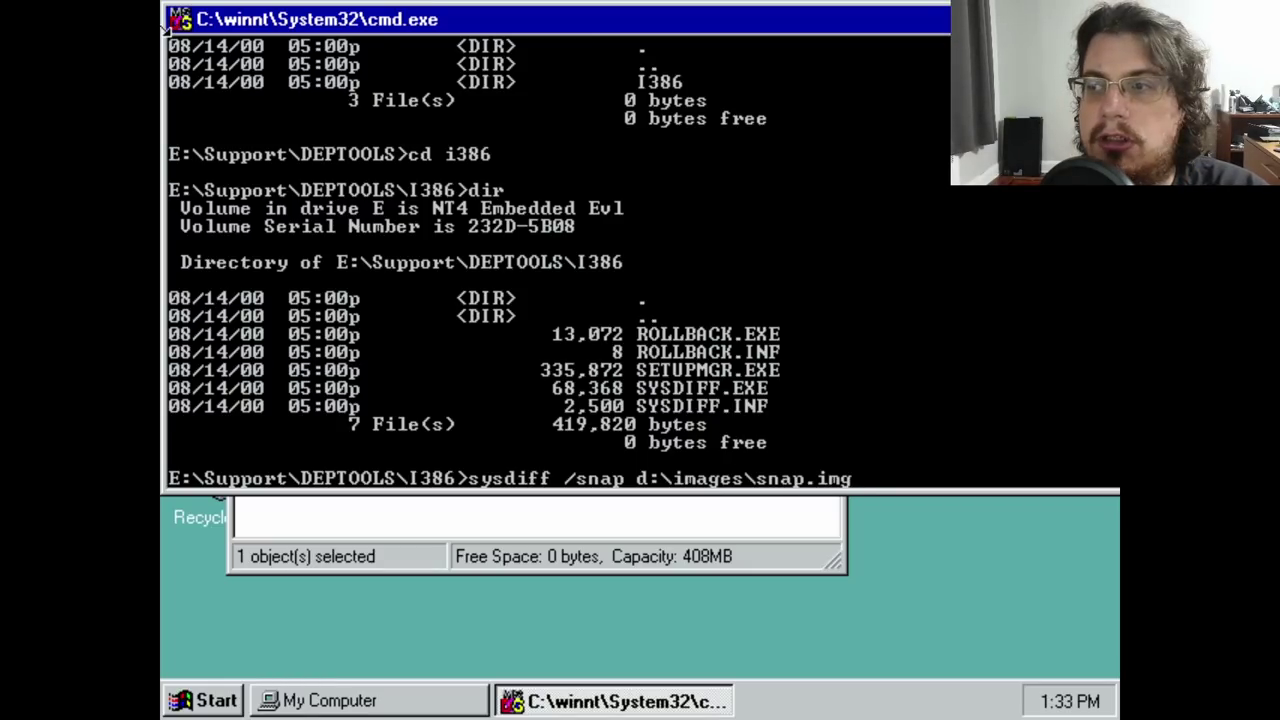
{"action": "key", "text": "Return"}
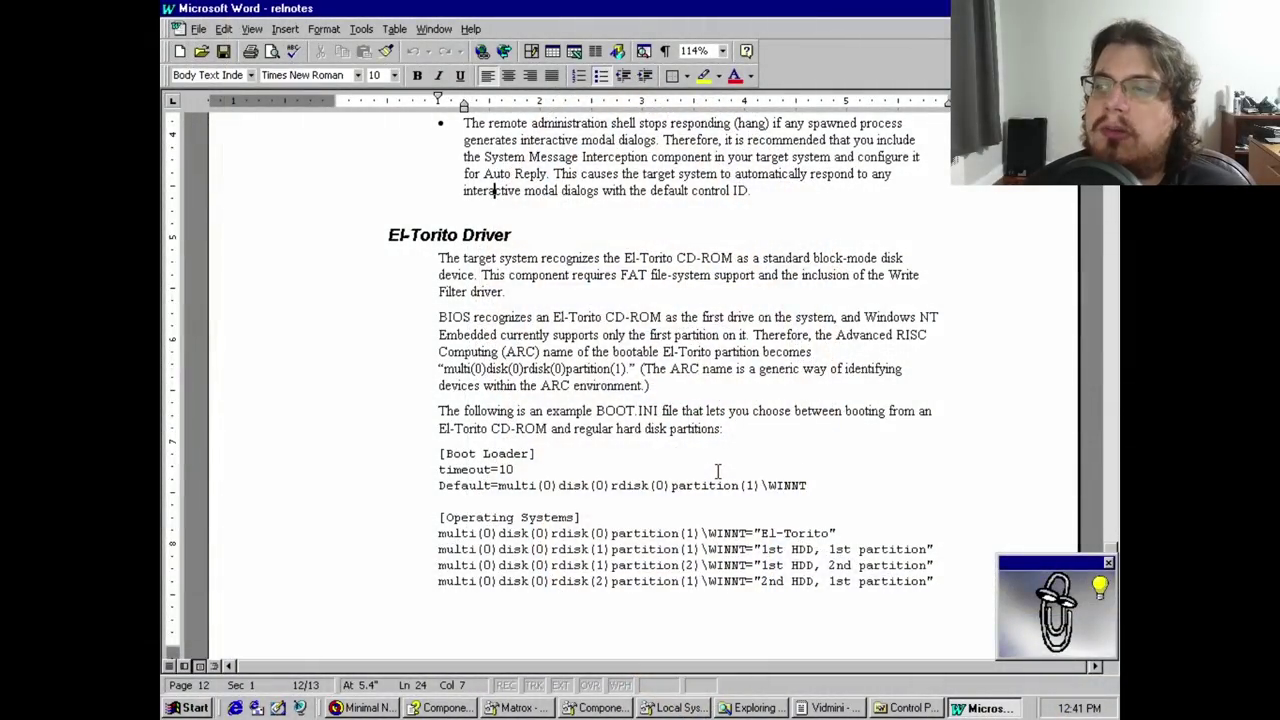
{"action": "key", "text": "Down"}
{"action": "key", "text": "Down"}
{"action": "key", "text": "Down"}
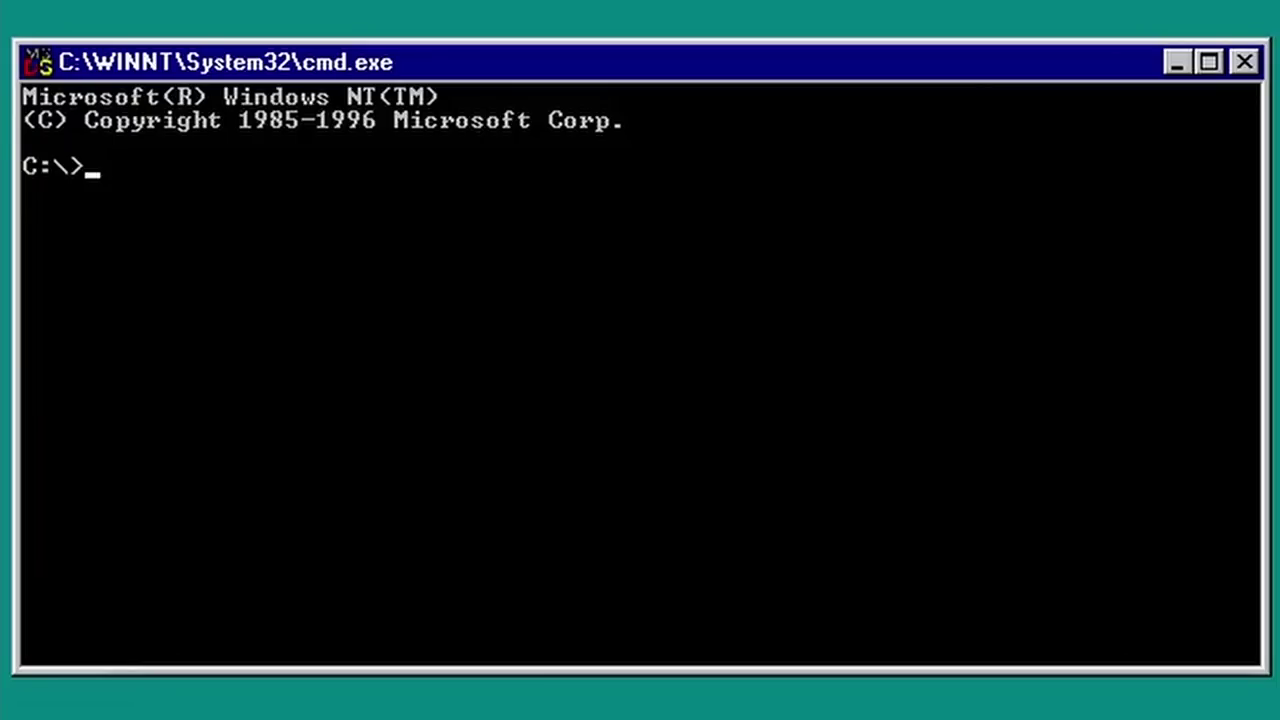
- Run credits at the C:\> prompt to list social links, supporters and a thank-you
{"action": "type", "text": "credits"}
{"action": "key", "text": "Return"}
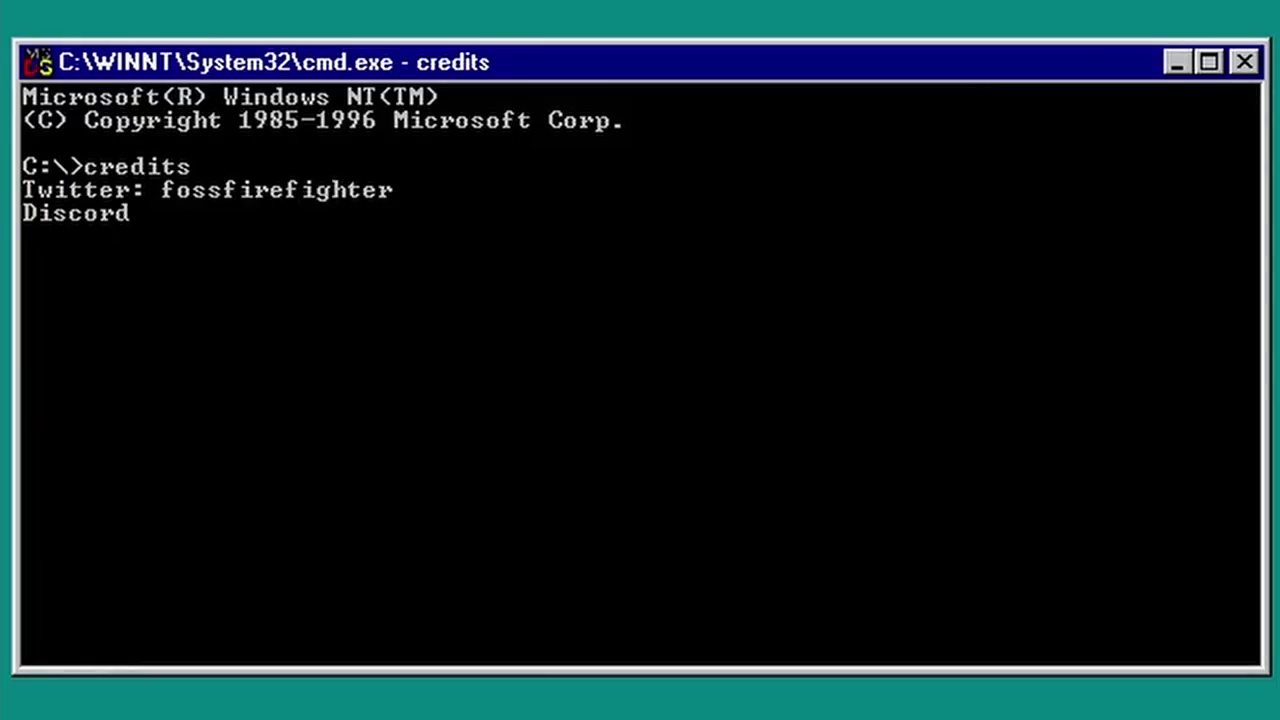